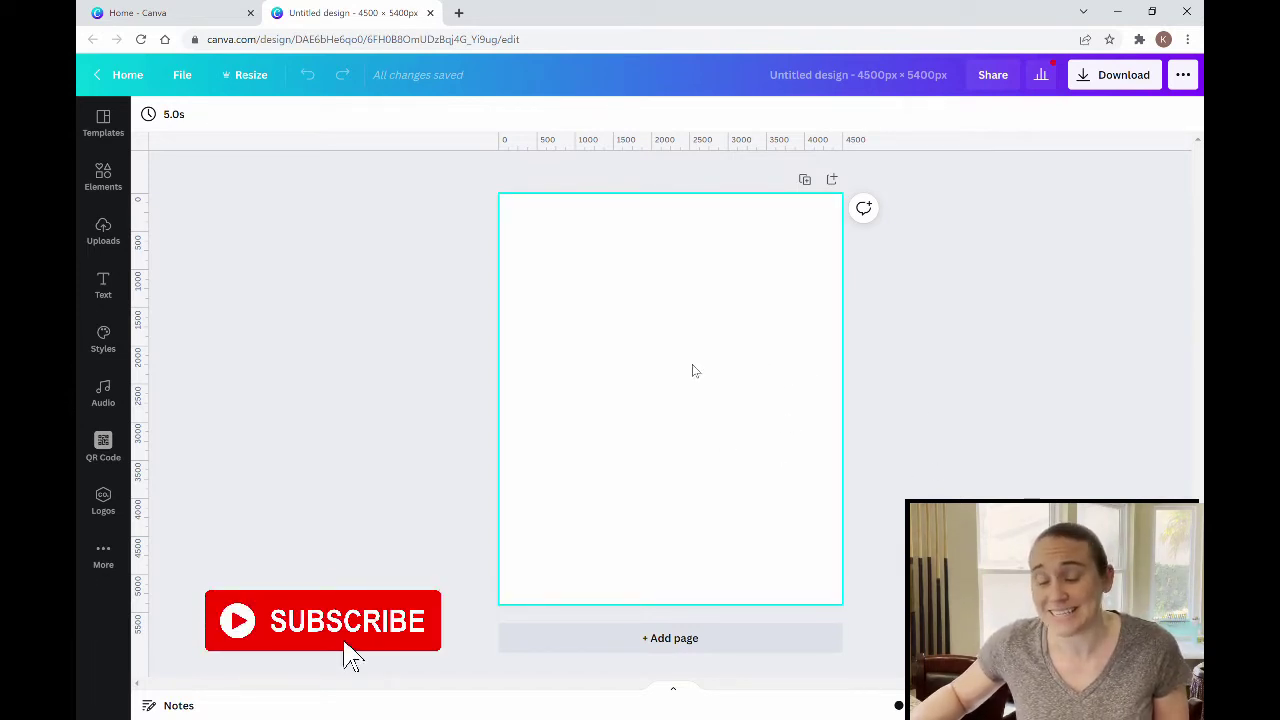
Add a circle shape and fill it with a preset dark blue
key("c")
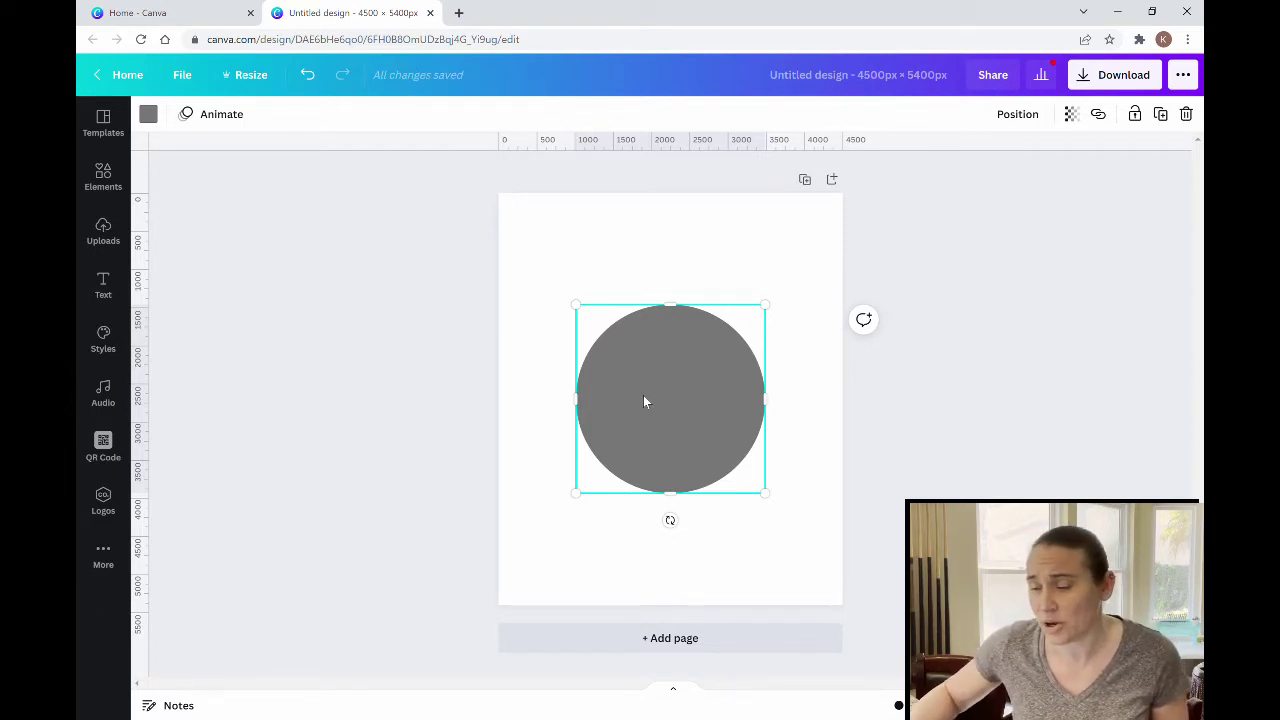
left_click(148, 116)
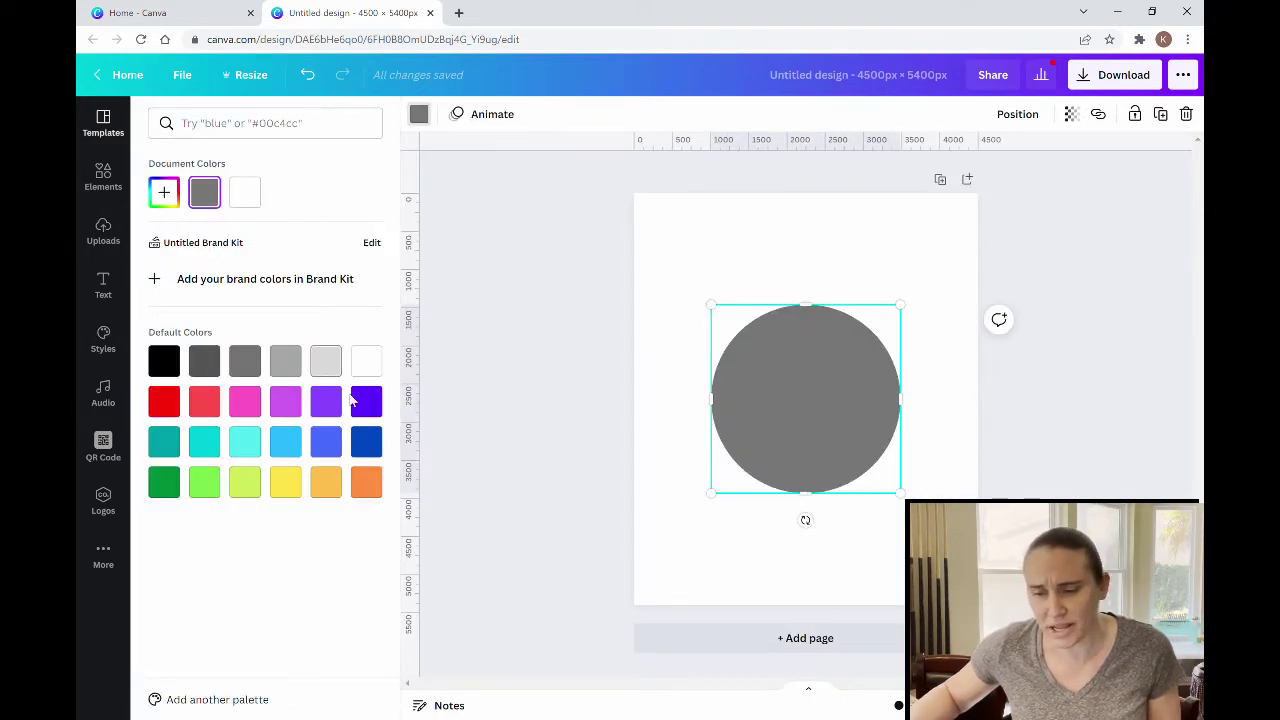
left_click(366, 441)
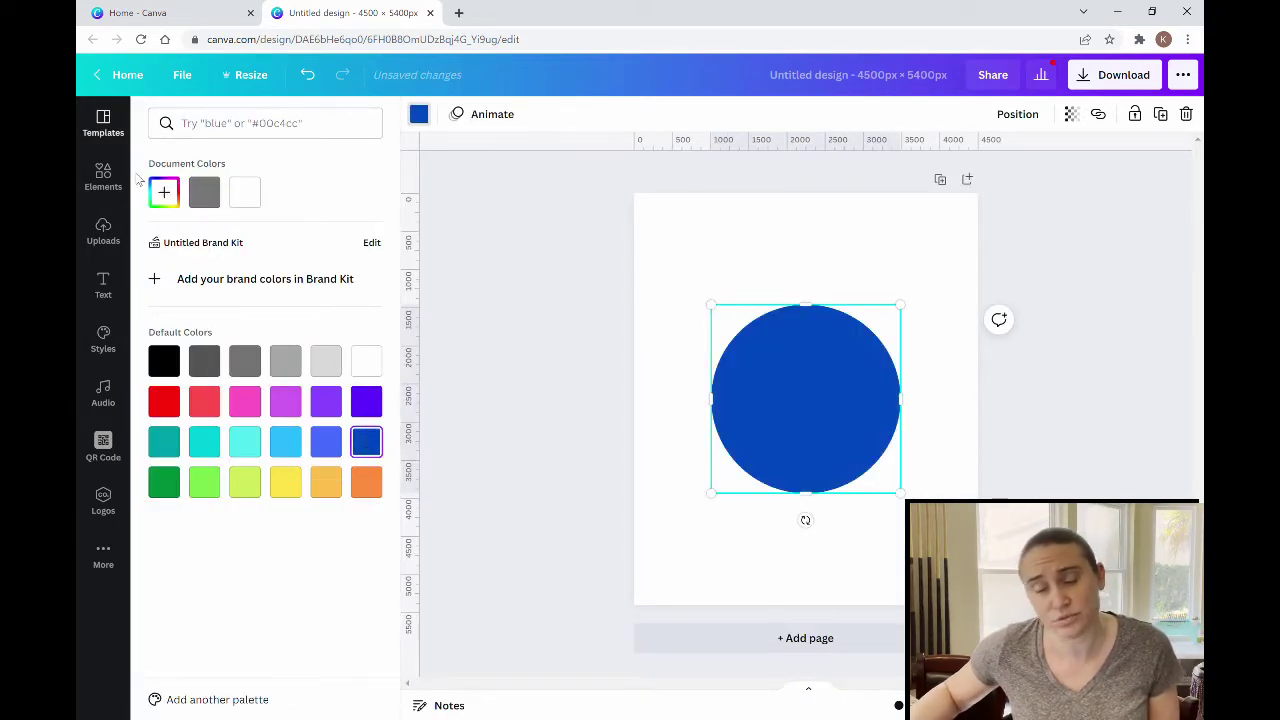
Mix a custom colour, adjusting shade and hue until the circle is #4A64A8
left_click(164, 192)
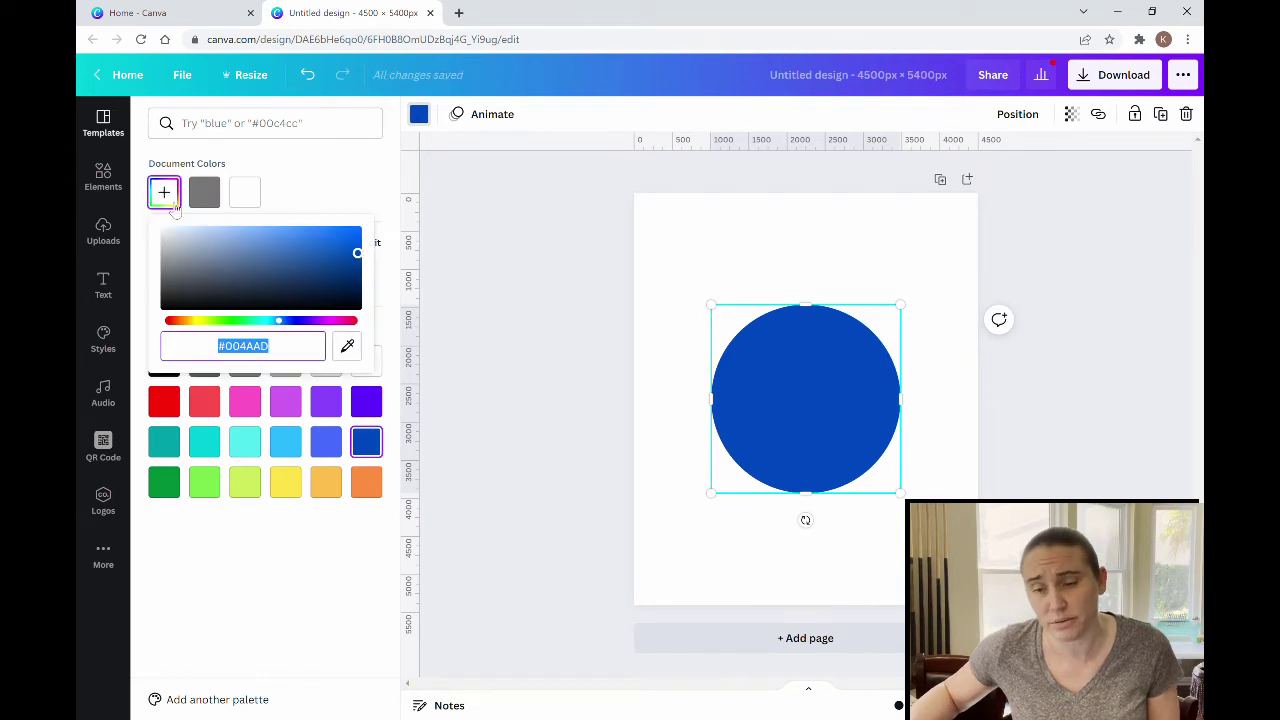
left_click(291, 268)
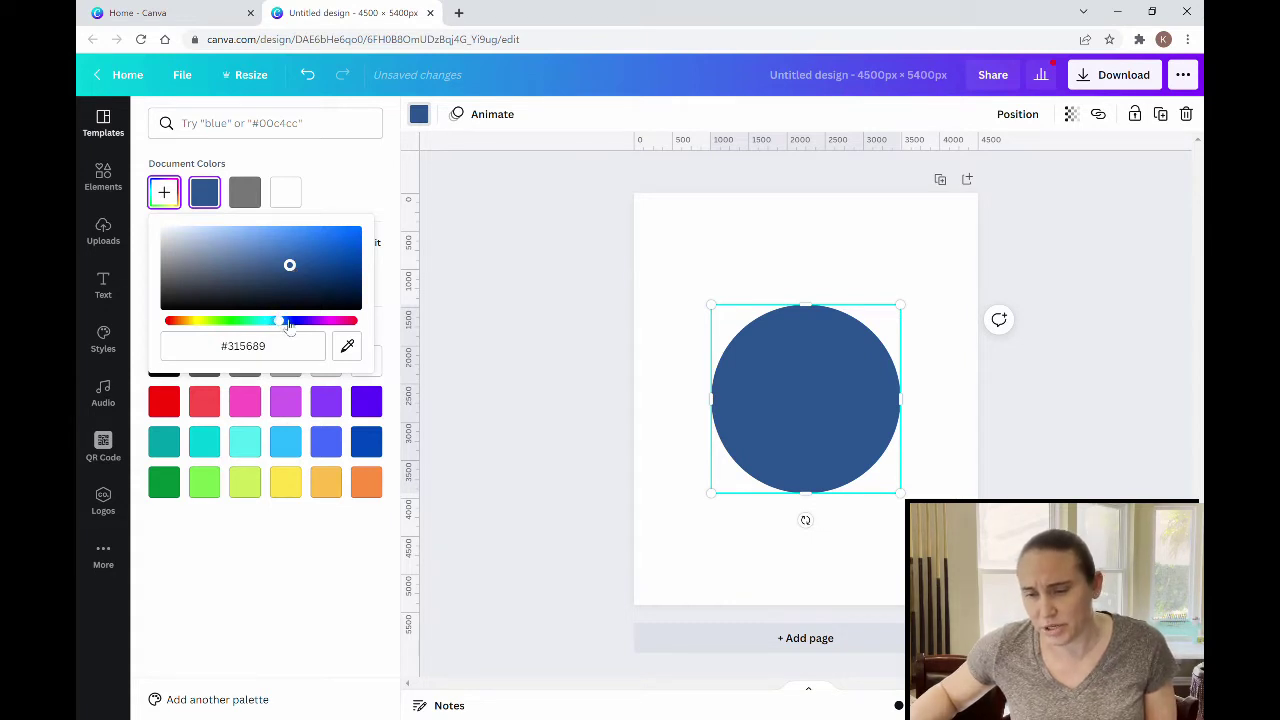
mouse_move(282, 326)
left_mouse_down()
mouse_move(272, 330)
mouse_move(300, 330)
mouse_move(281, 329)
left_mouse_up()
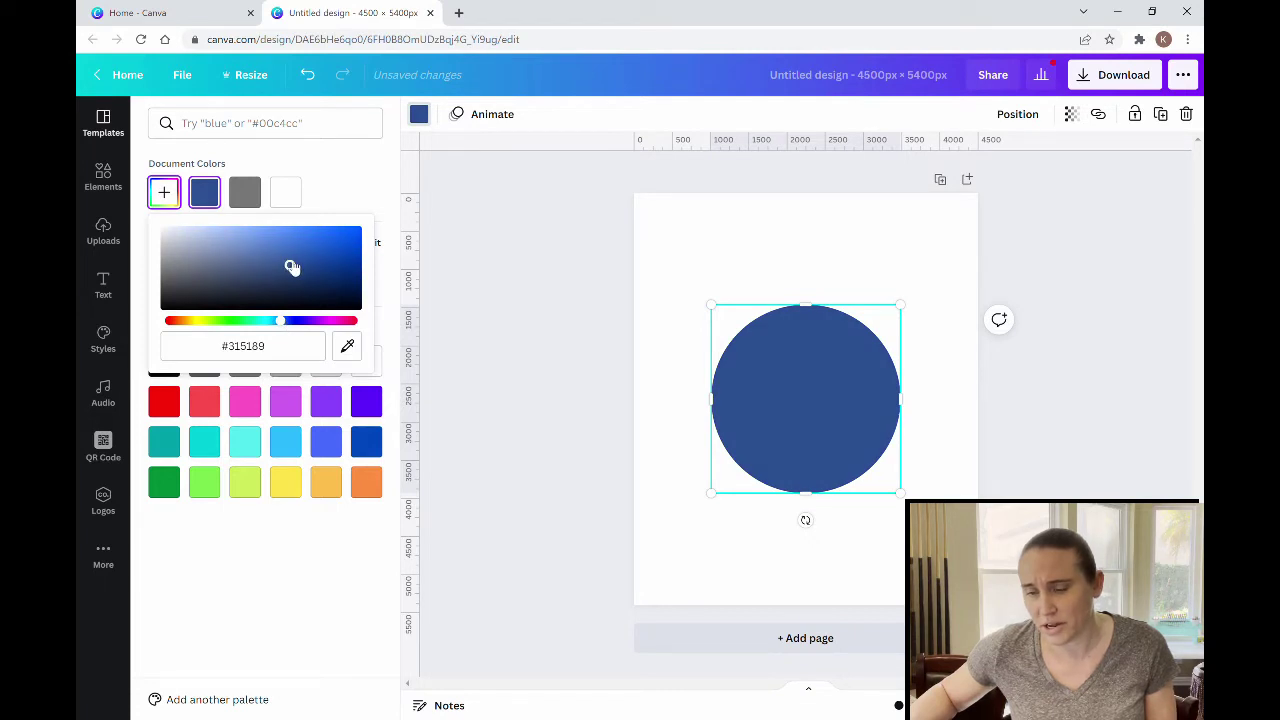
left_click_drag(289, 266, 291, 236)
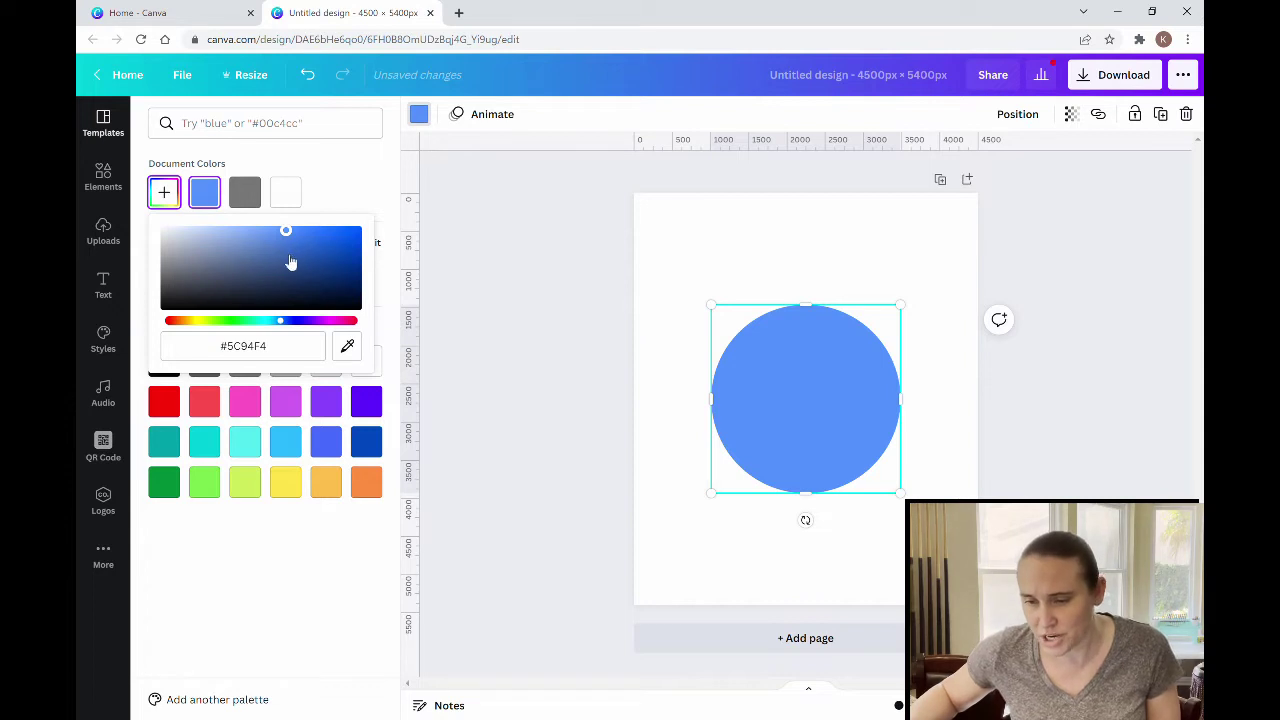
left_click(286, 260)
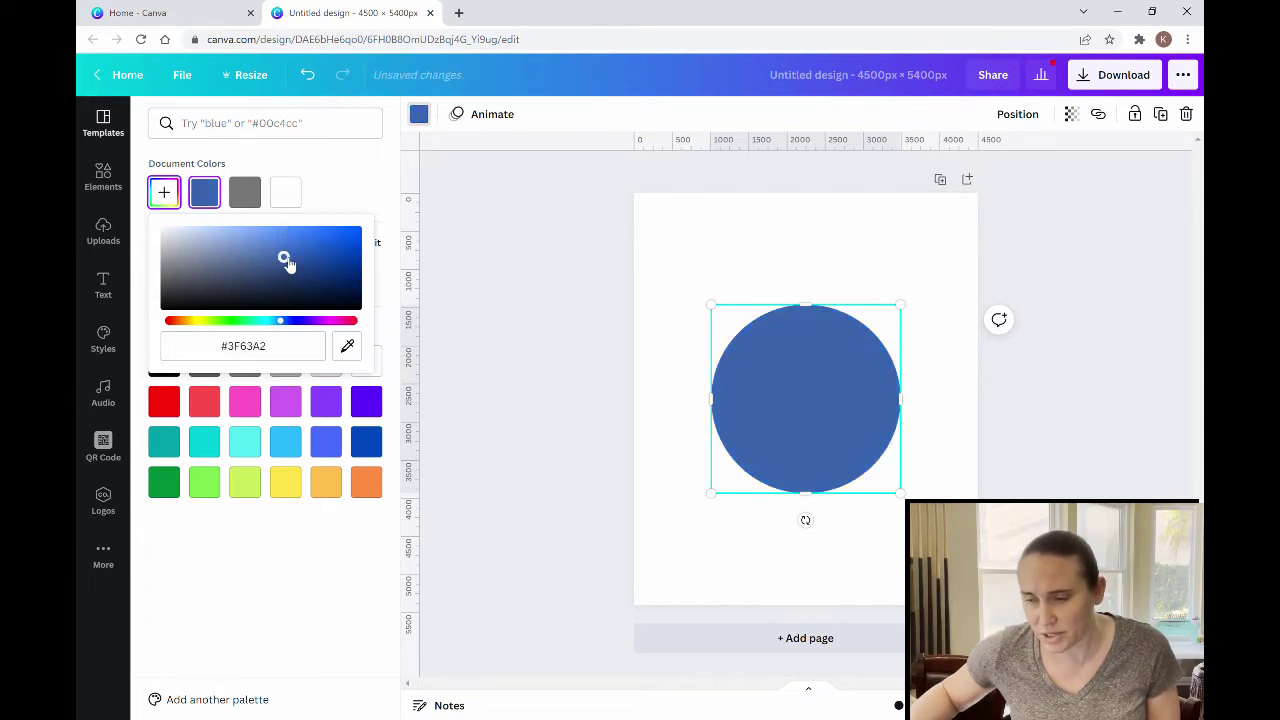
left_click_drag(283, 262, 280, 262)
mouse_move(283, 321)
left_mouse_down()
mouse_move(295, 325)
mouse_move(268, 325)
left_mouse_up()
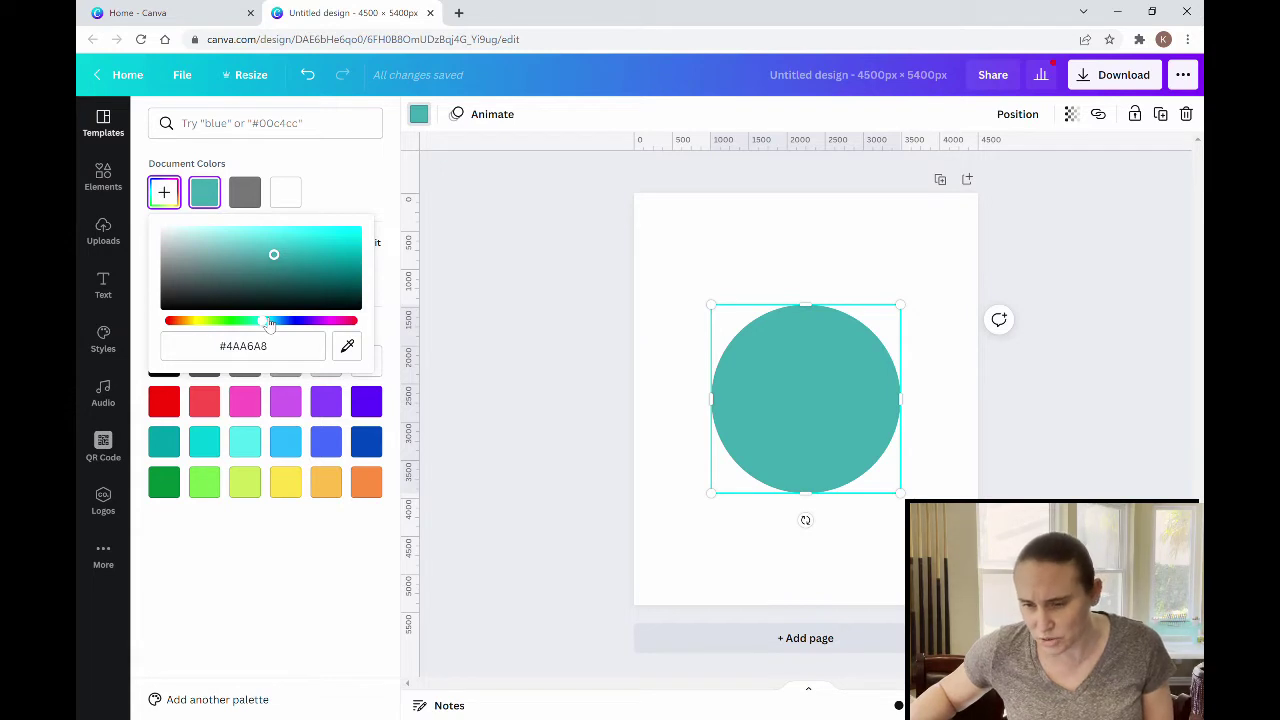
left_click_drag(269, 325, 288, 330)
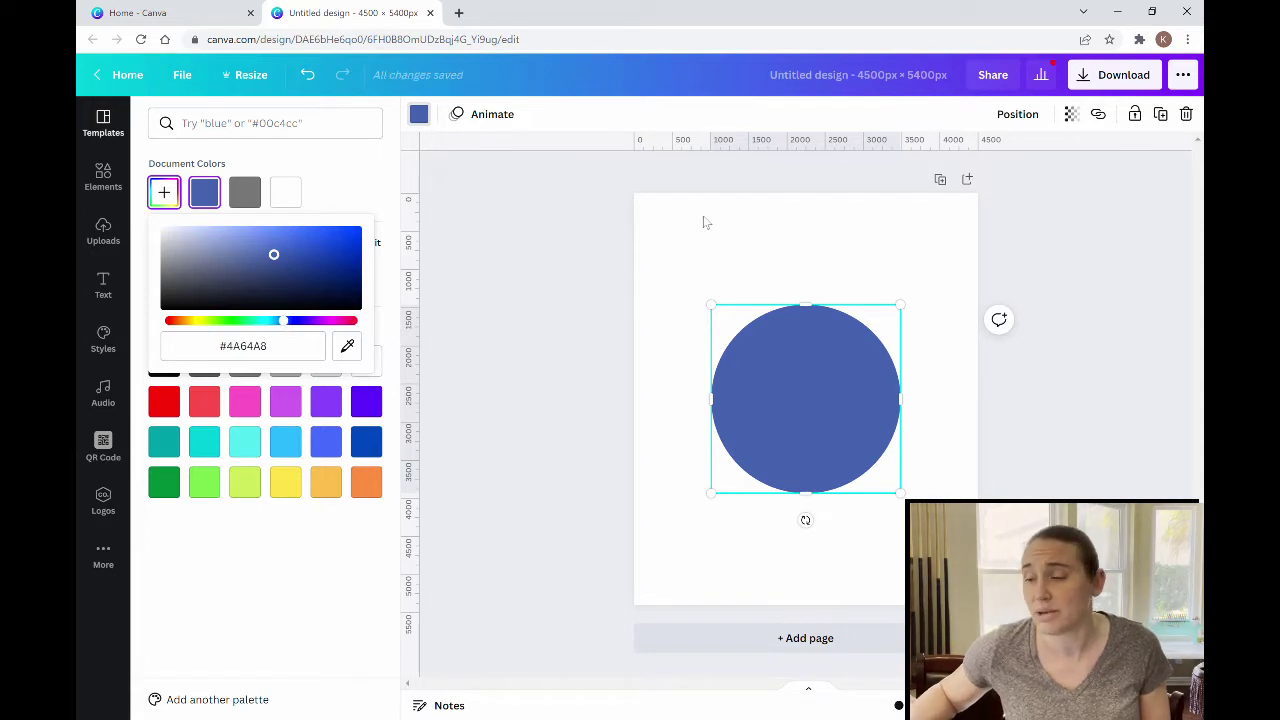
Download the blue circle as a PNG with a transparent background
left_click(843, 80)
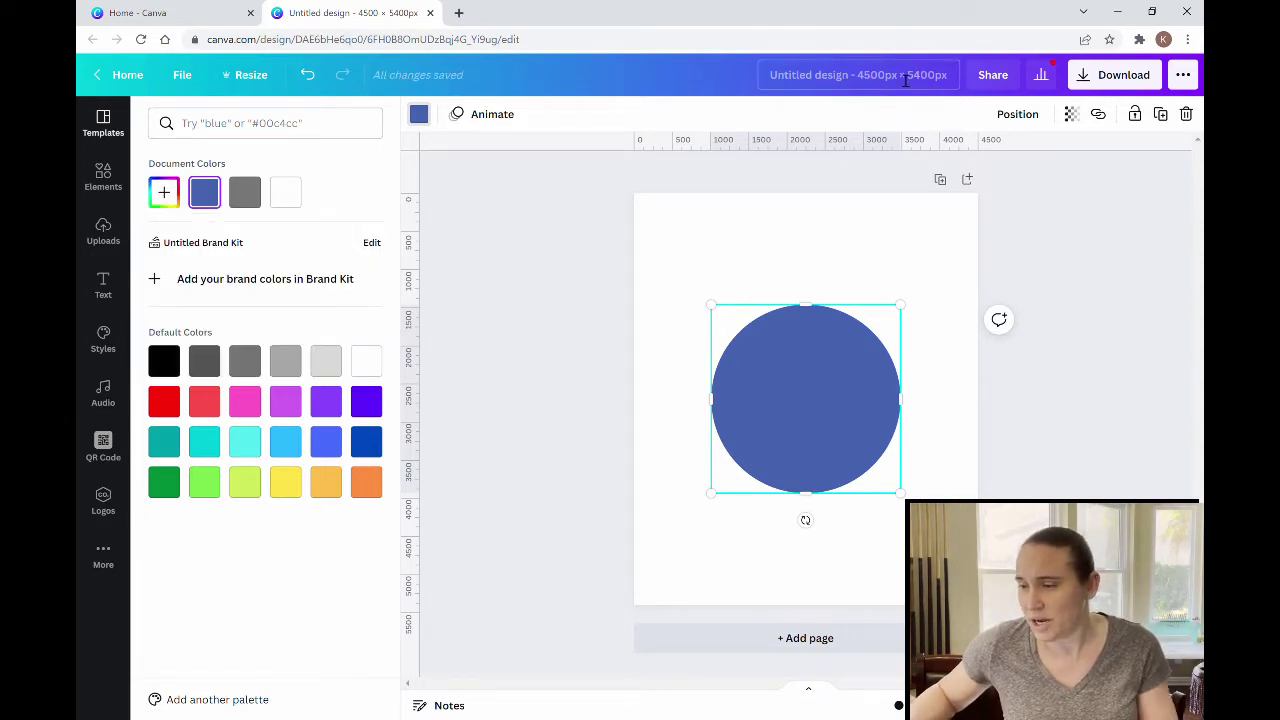
left_click(1098, 68)
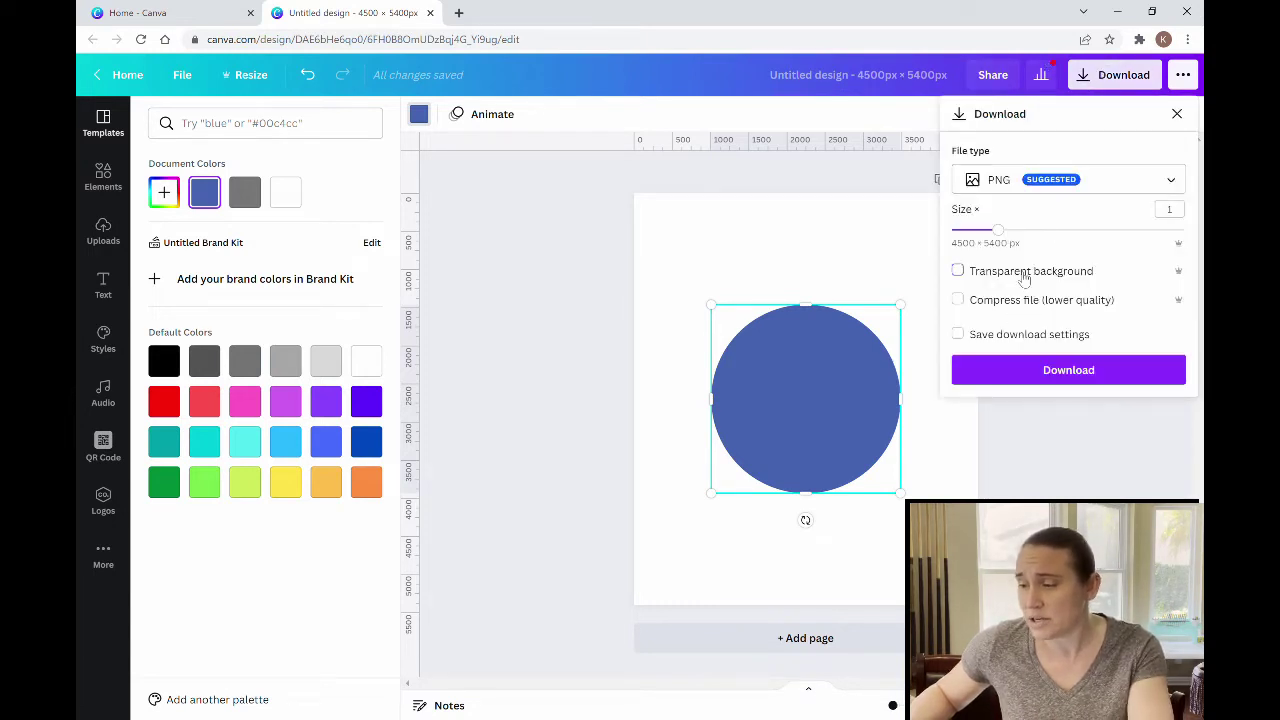
left_click(1024, 278)
left_click(1043, 371)
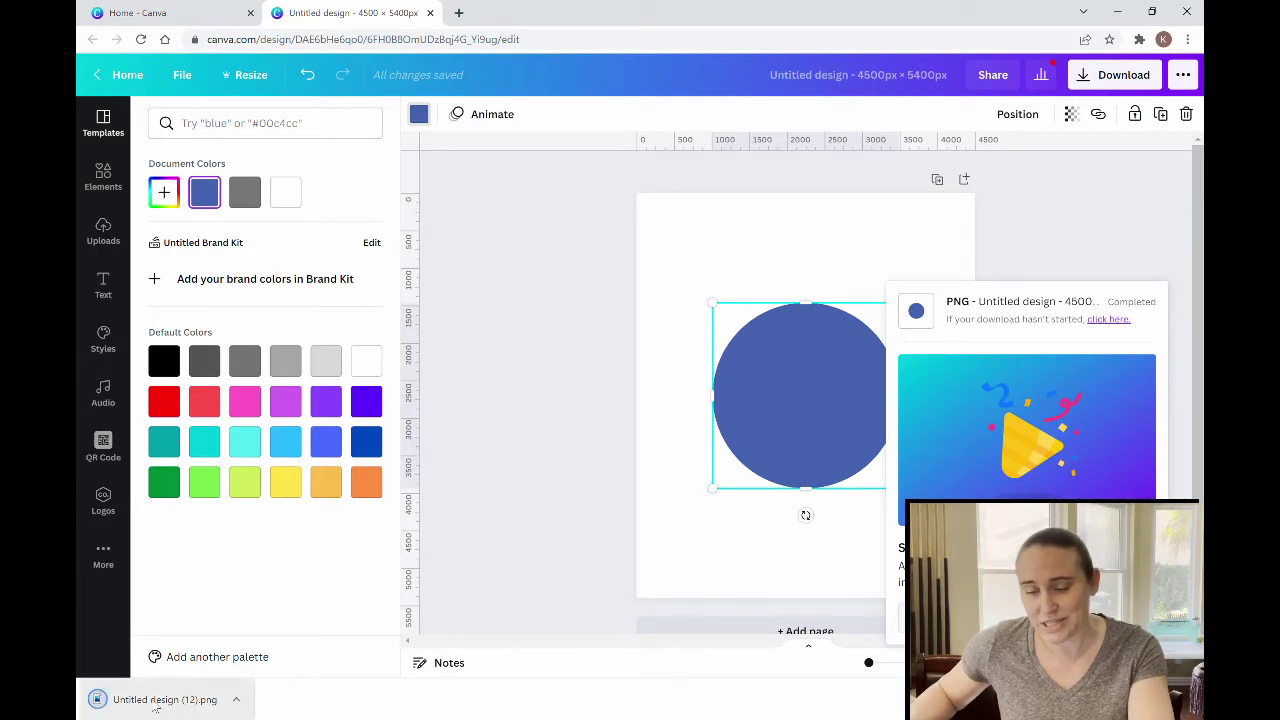
Drag the downloaded circle PNG into the Uploads panel
left_click(98, 245)
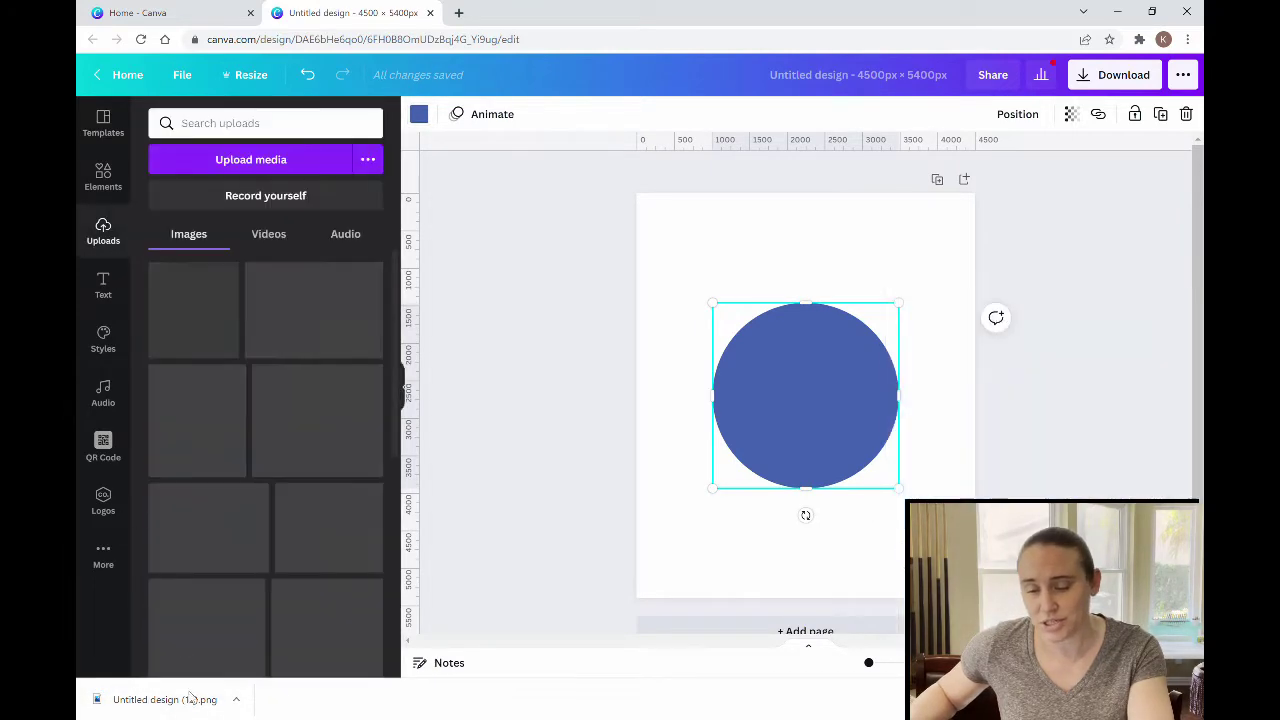
left_click_drag(168, 700, 200, 410)
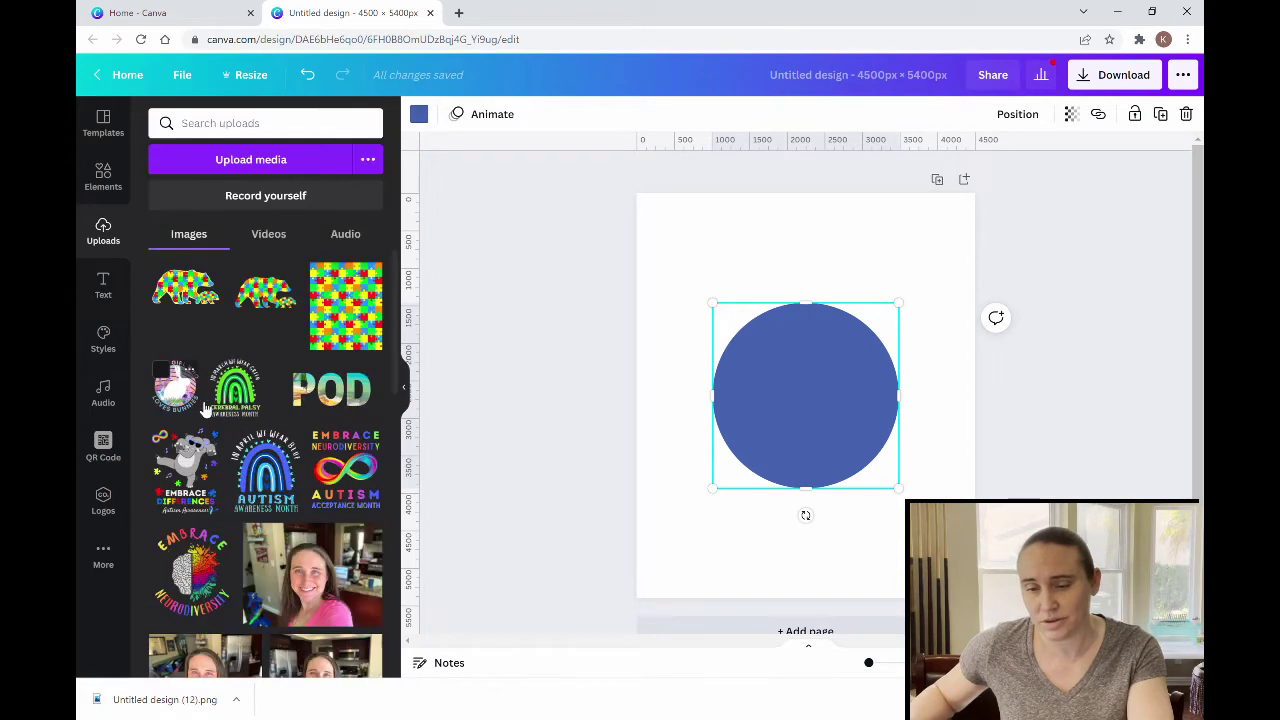
left_click(406, 390)
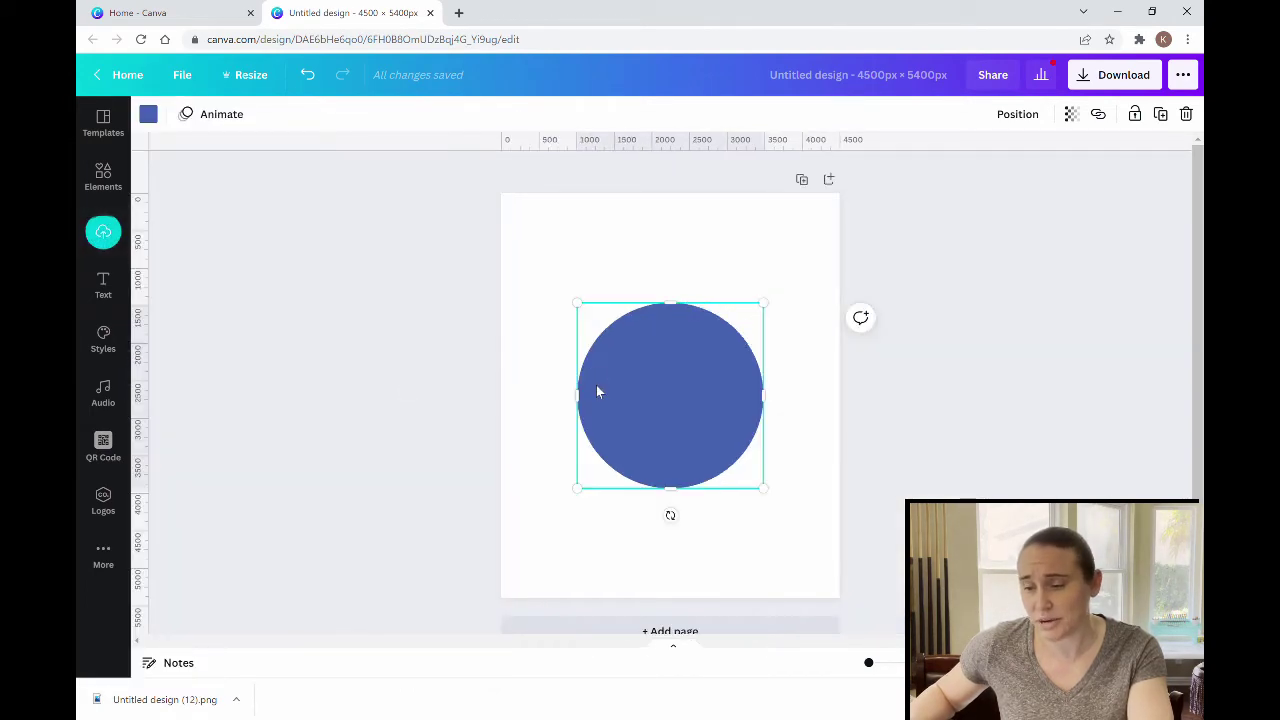
Shift the circle's custom colour hue to the lighter steel blue #4A7EA8
left_click(148, 114)
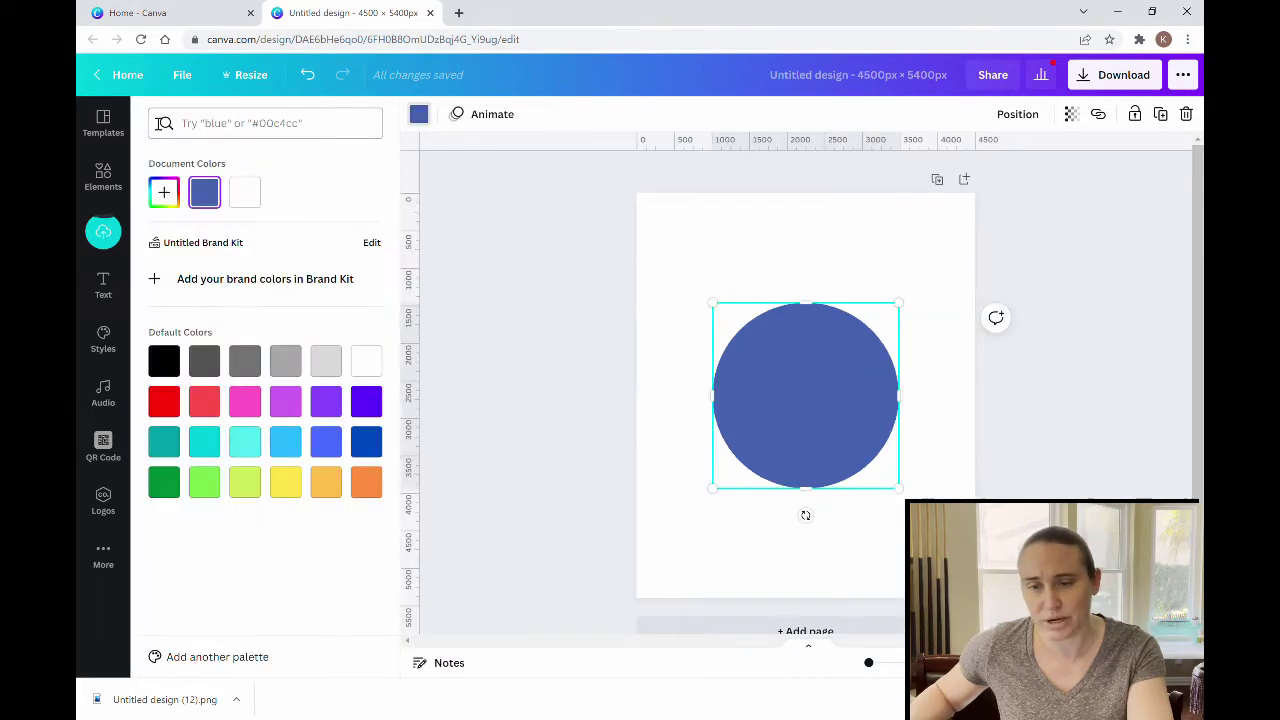
left_click(164, 192)
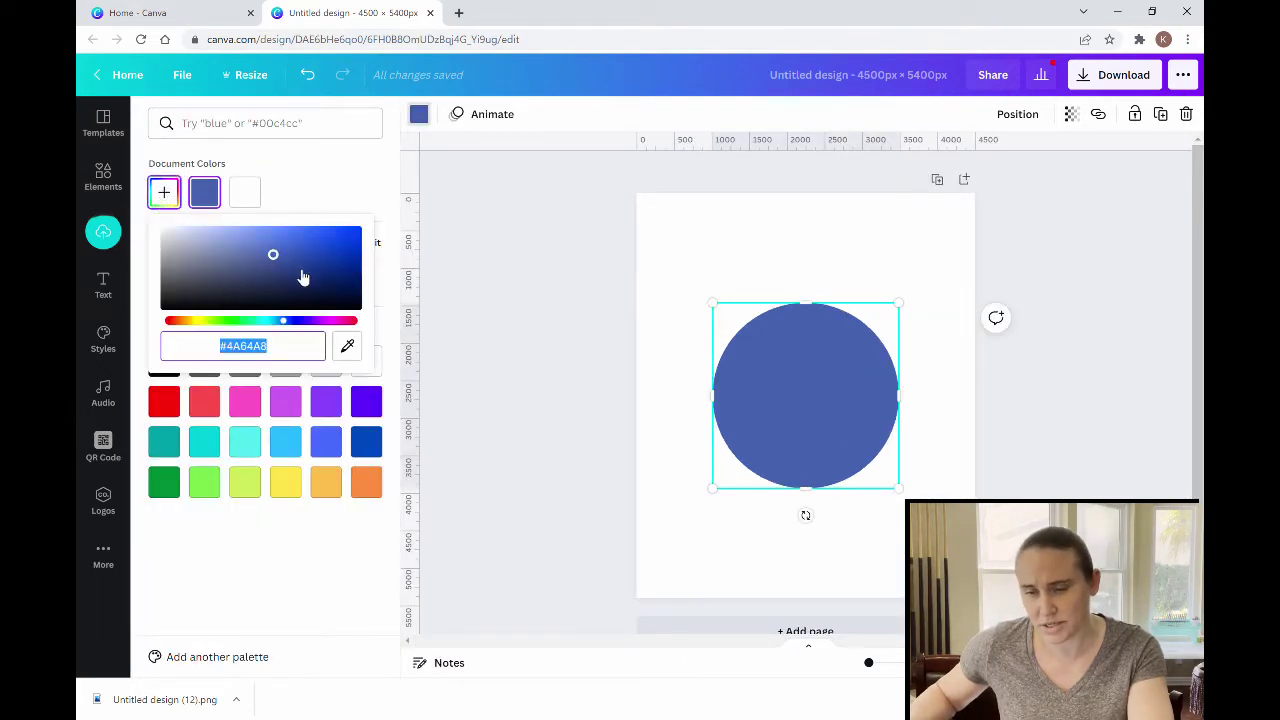
left_click(286, 322)
left_click_drag(286, 322, 282, 327)
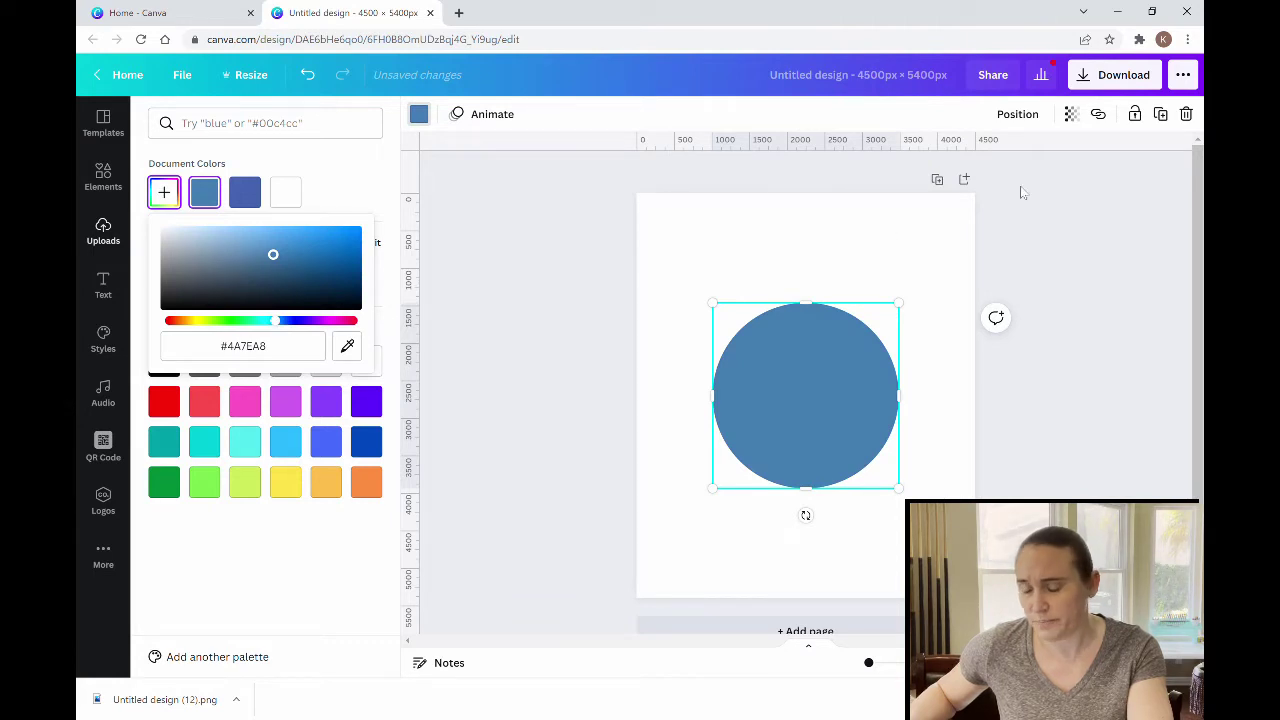
Download the steel-blue circle as a transparent PNG and drag it into Uploads
left_click(1093, 77)
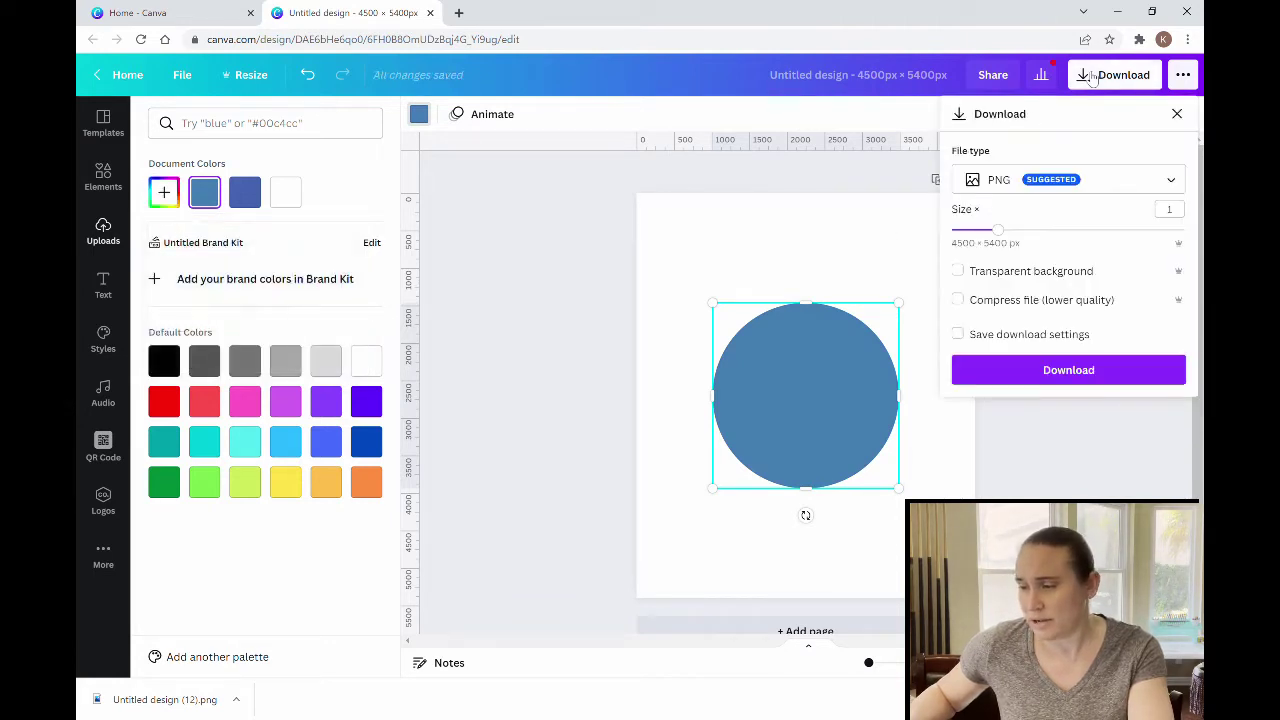
left_click(1055, 272)
left_click(1063, 372)
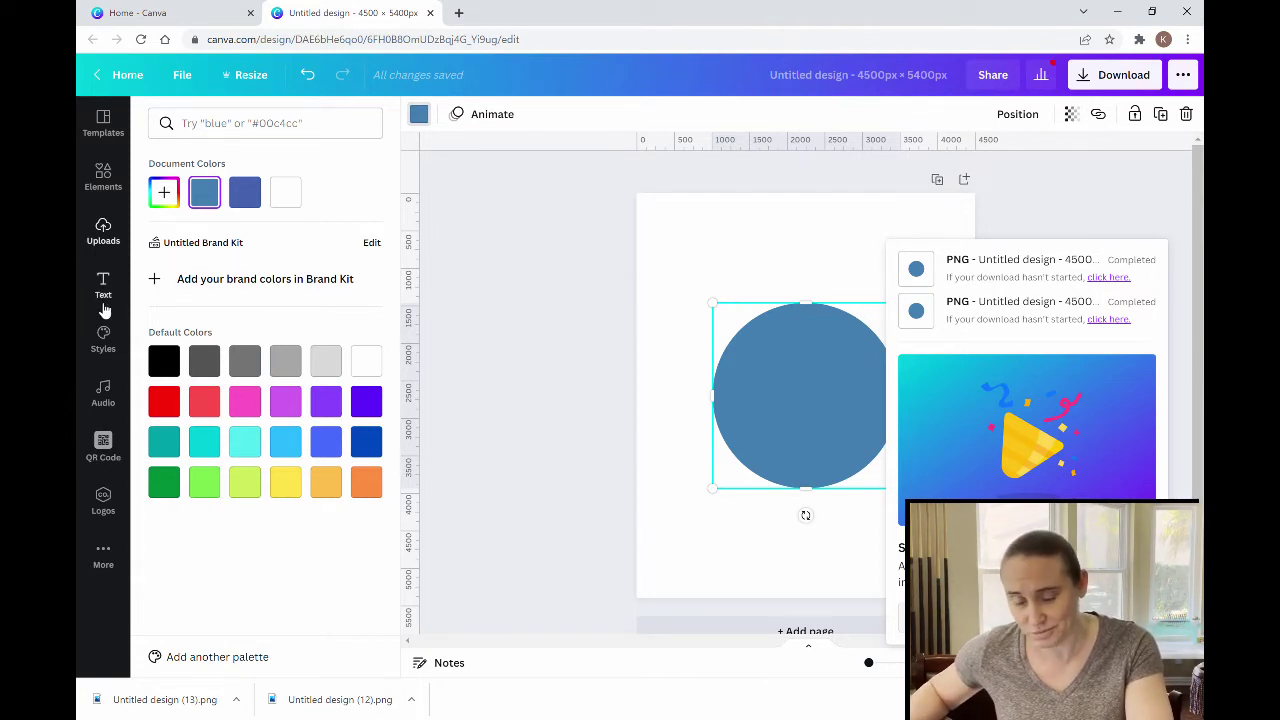
left_click(105, 240)
left_click_drag(140, 699, 212, 378)
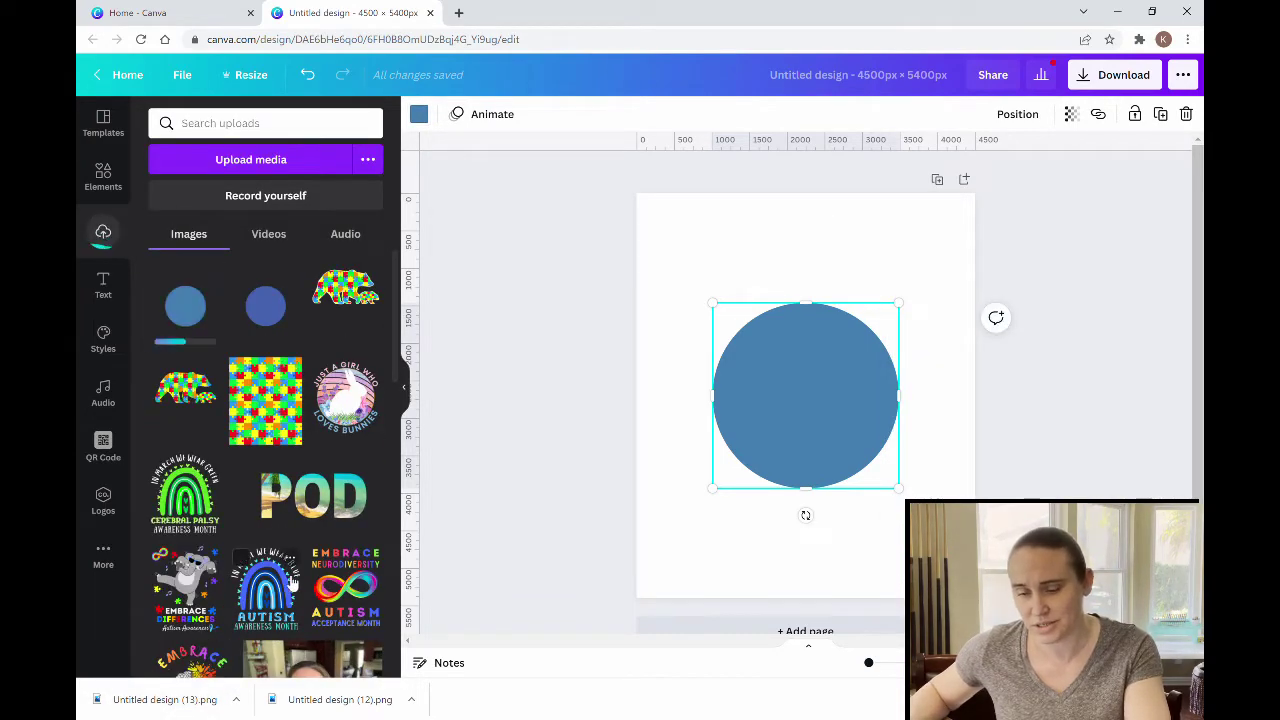
Recolour the circle with a custom hue pushed toward teal
left_click(406, 400)
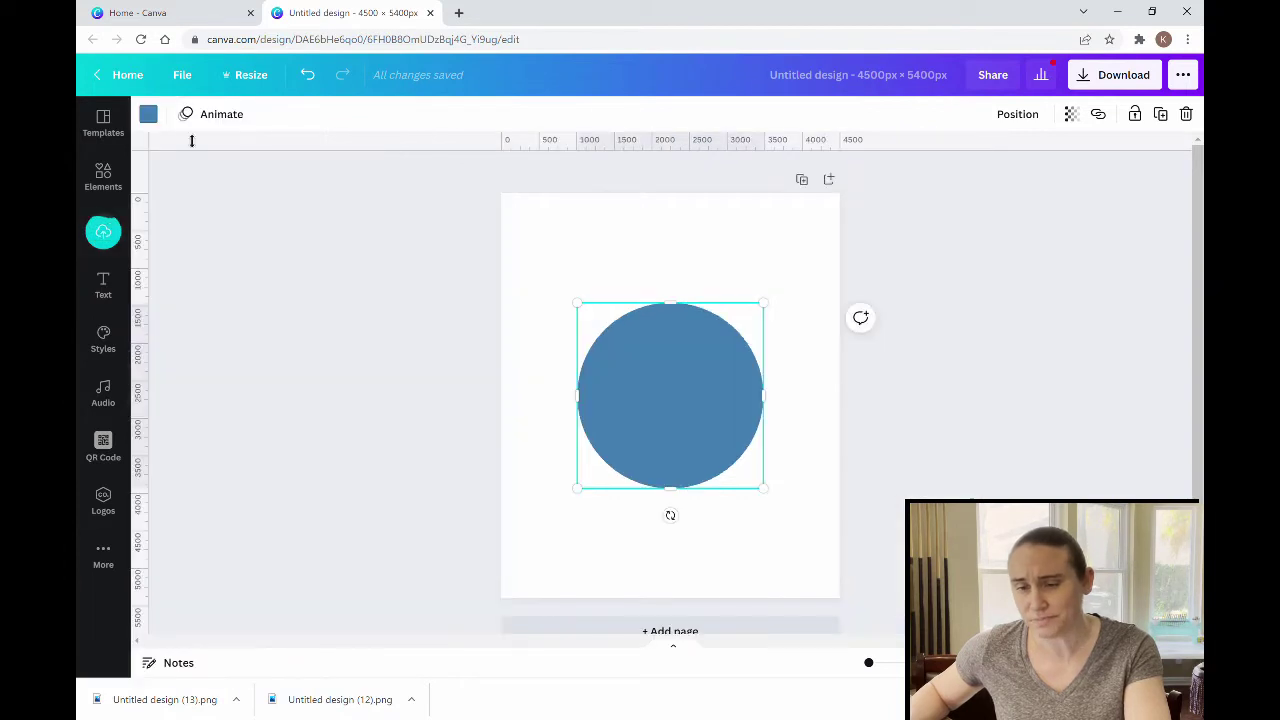
left_click(150, 114)
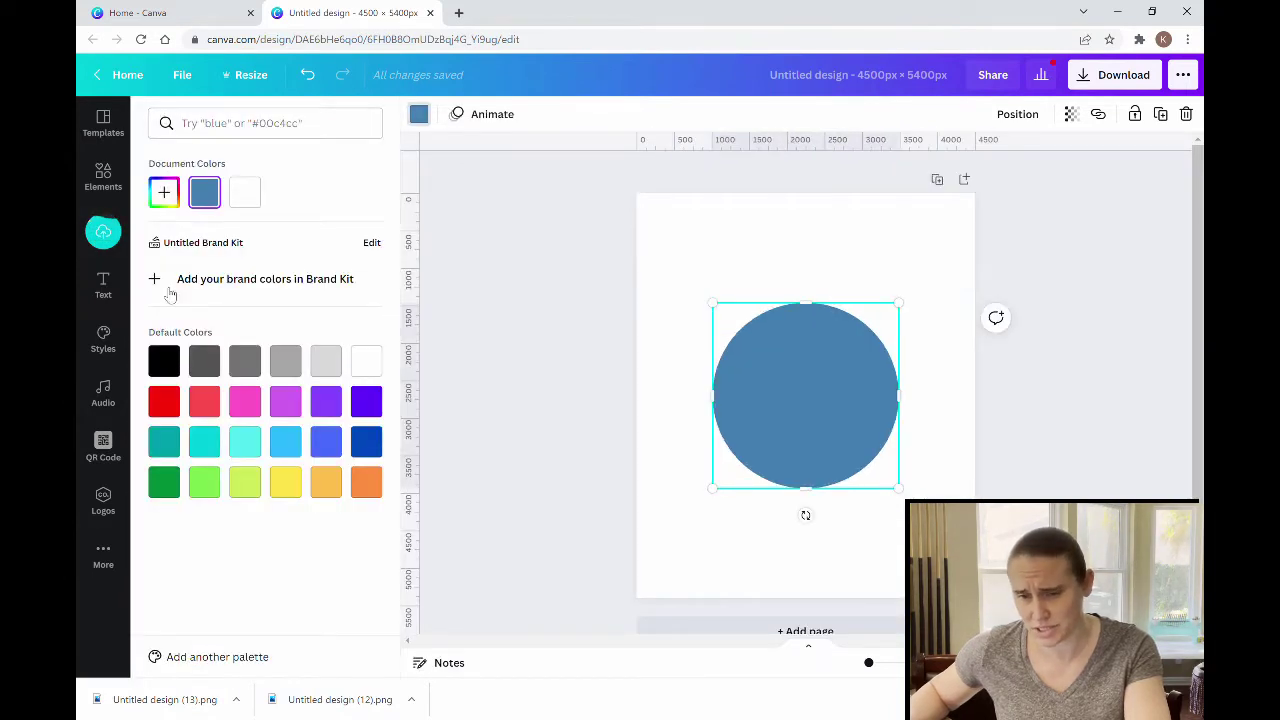
left_click(164, 192)
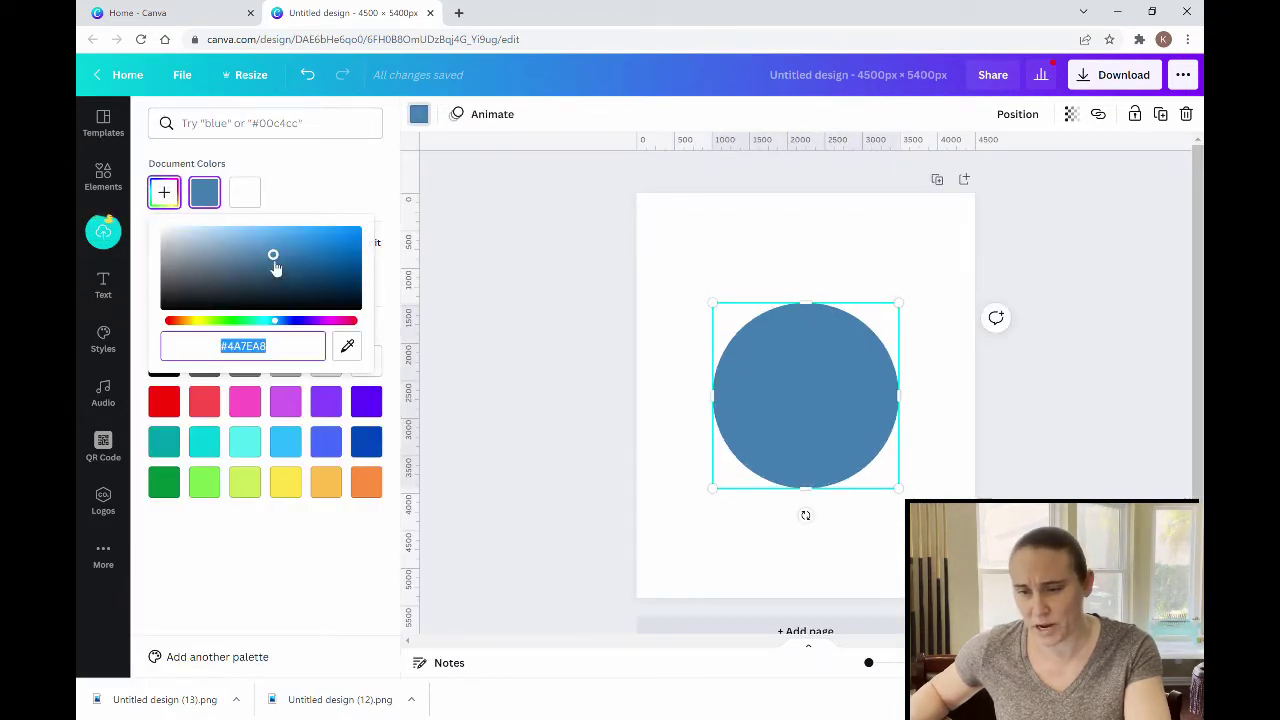
left_click(277, 321)
left_click_drag(278, 327, 274, 328)
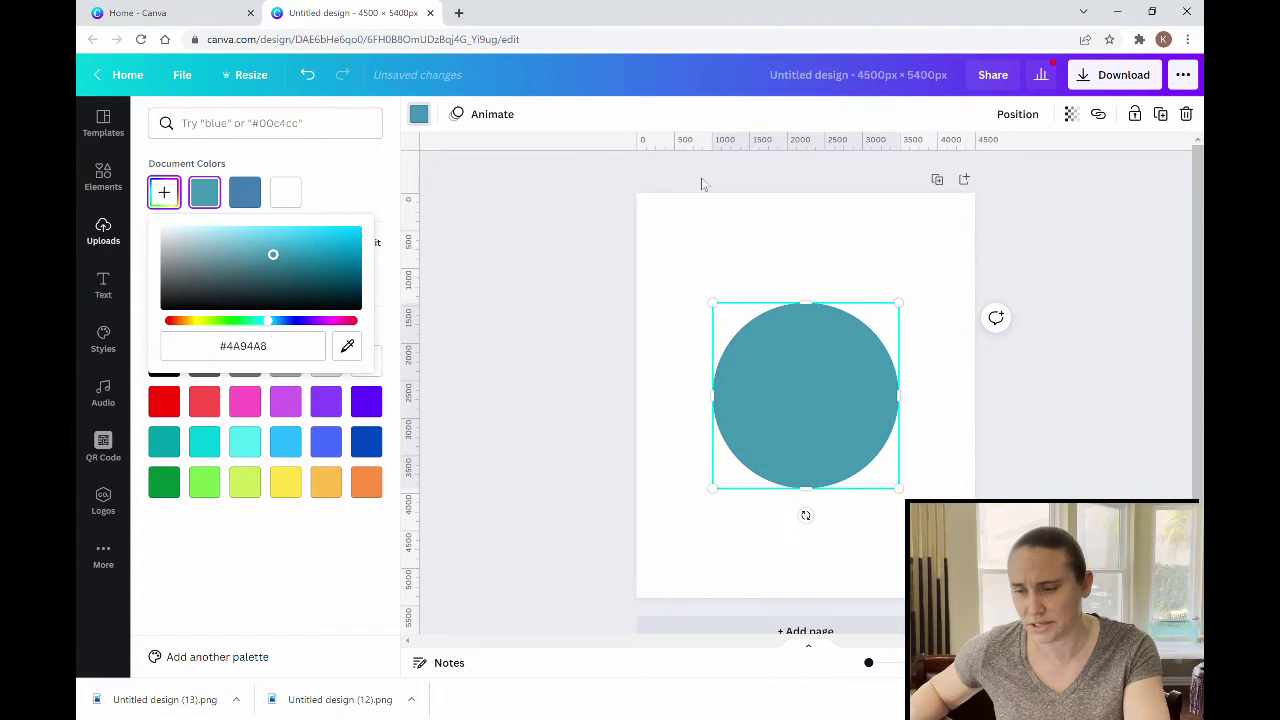
left_click(551, 366)
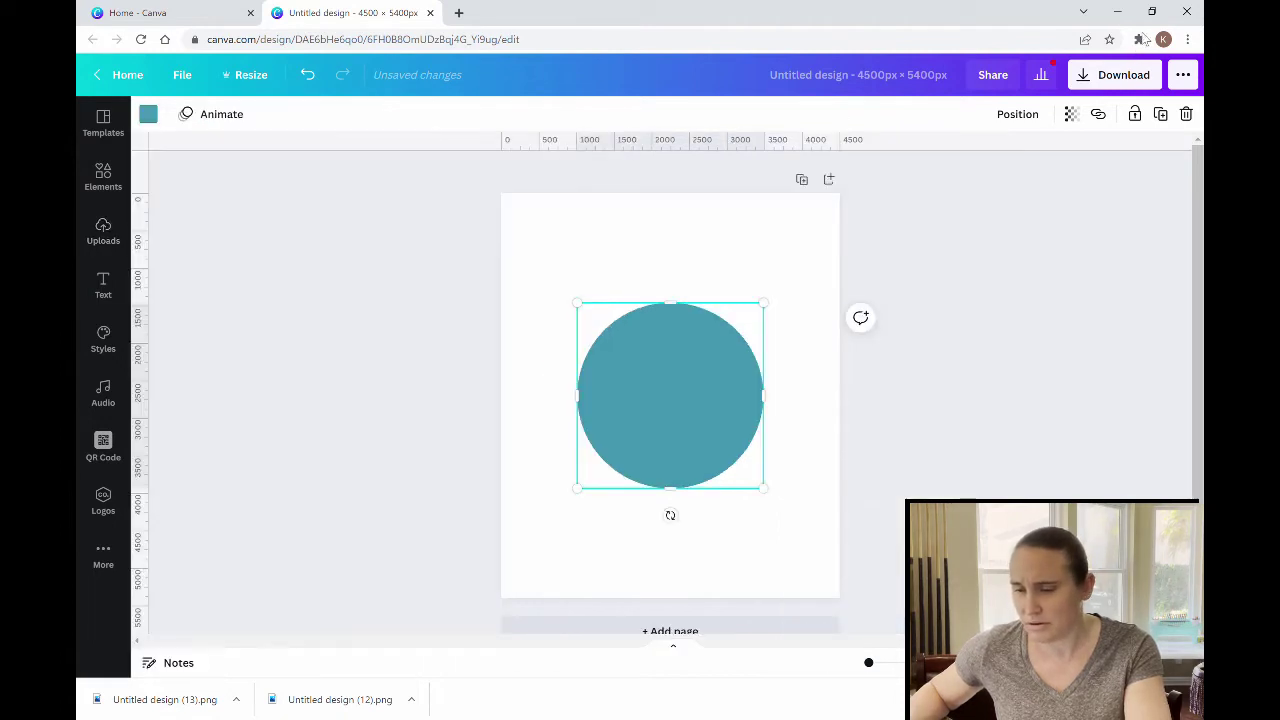
Download the teal circle as a transparent-background PNG, Untitled design (14).png
left_click(1118, 78)
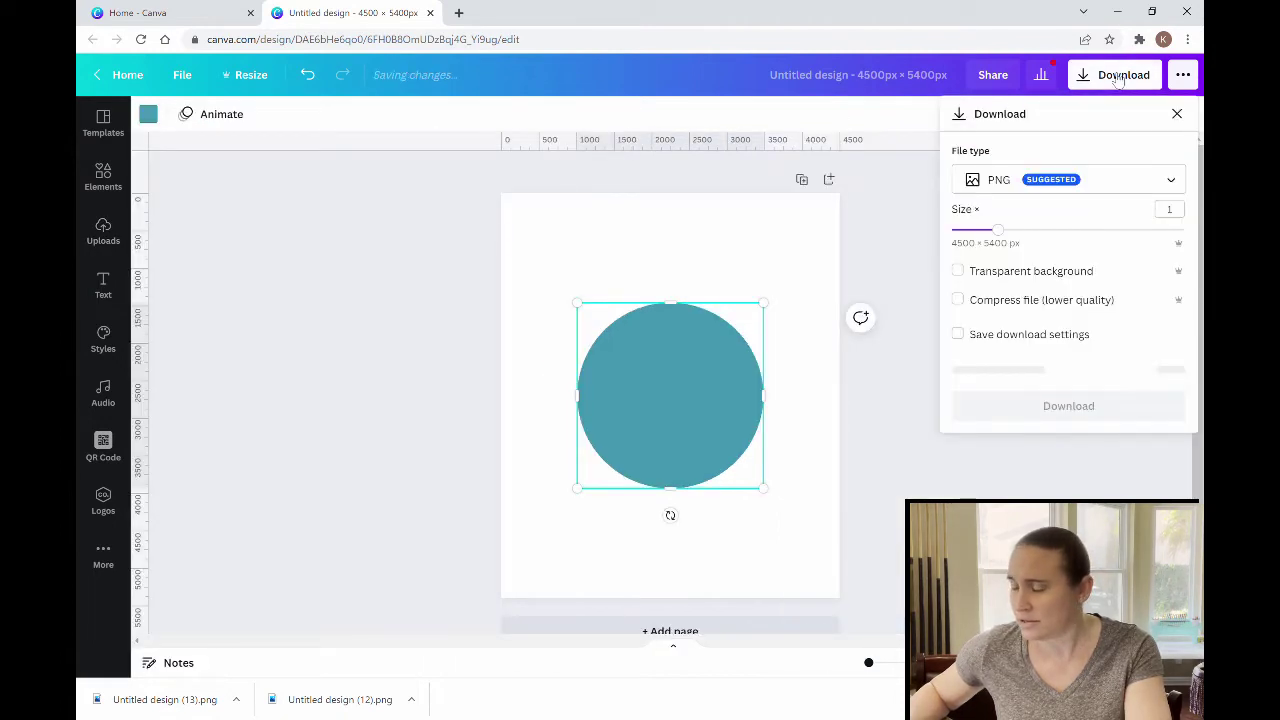
left_click(1073, 271)
left_click(1093, 374)
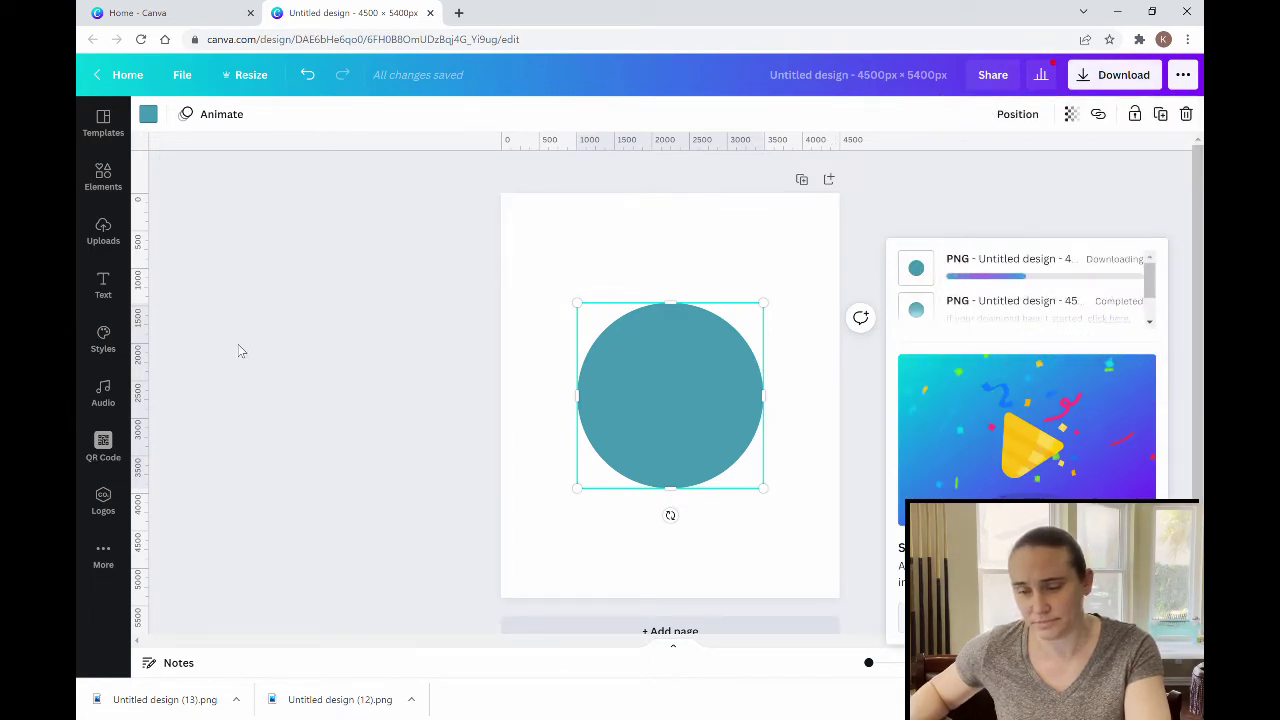
Upload the downloaded teal circle PNG into the design's images
left_click(104, 285)
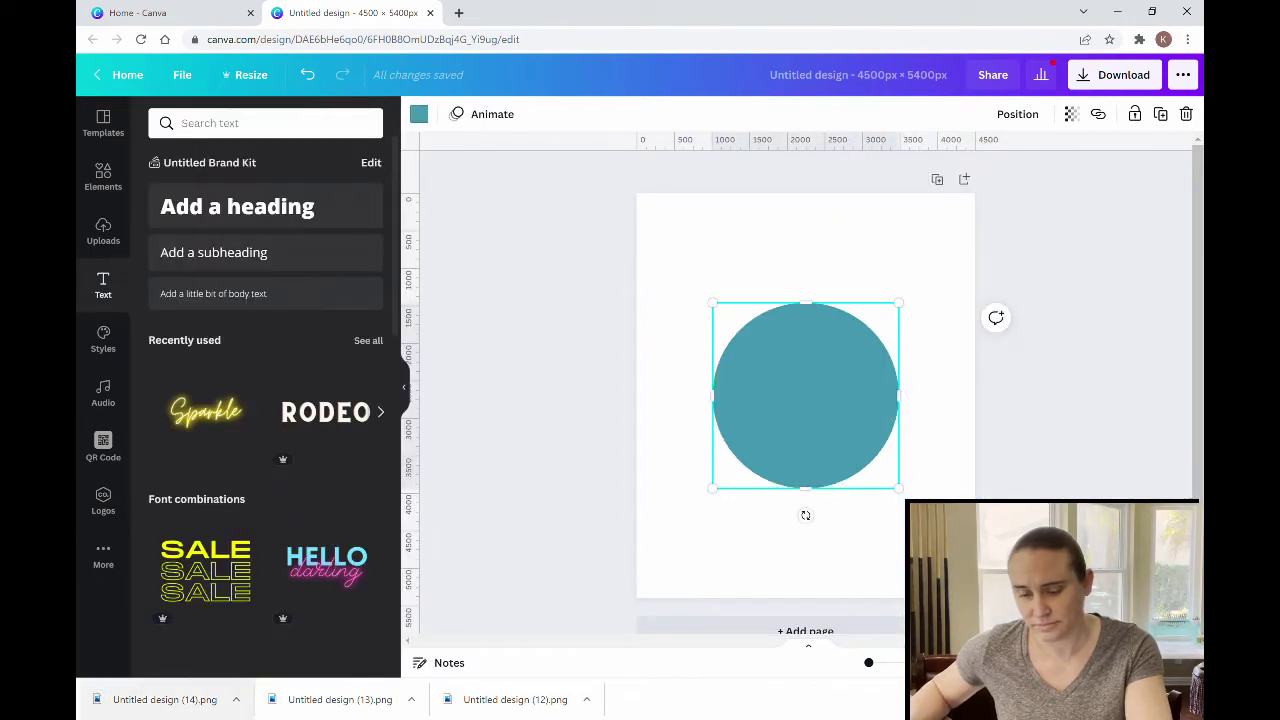
left_click(103, 340)
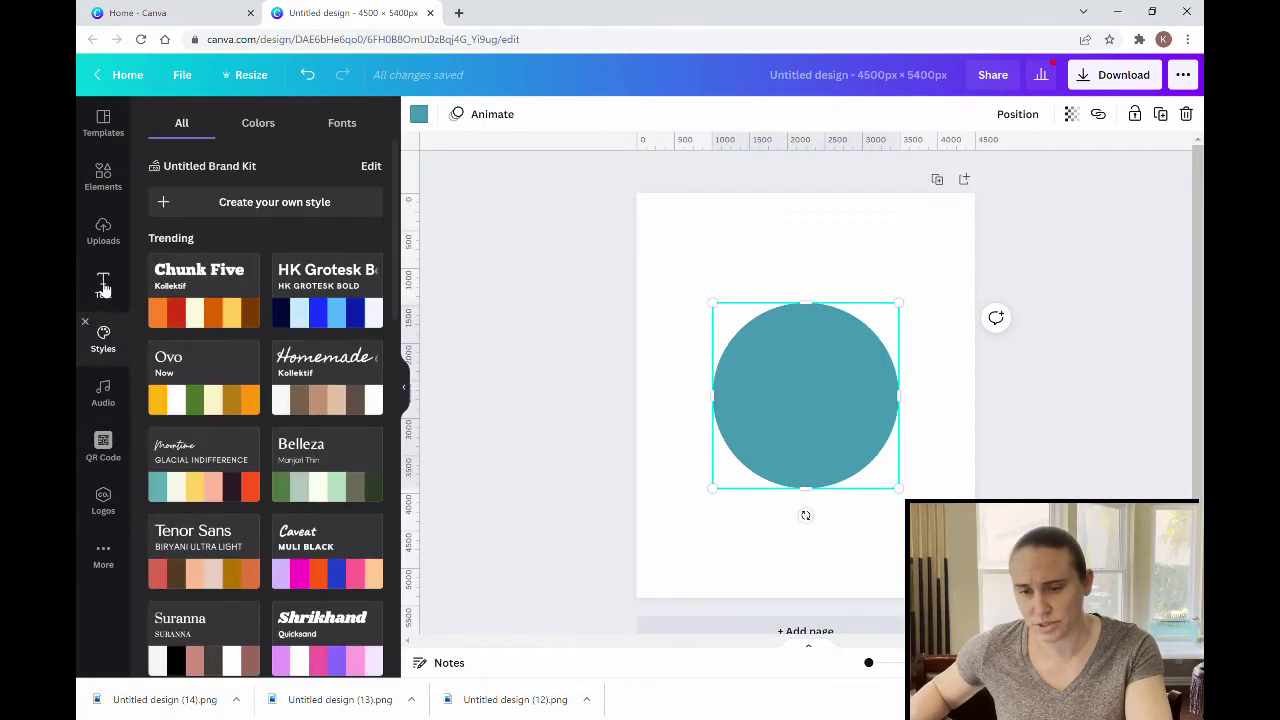
left_click(103, 232)
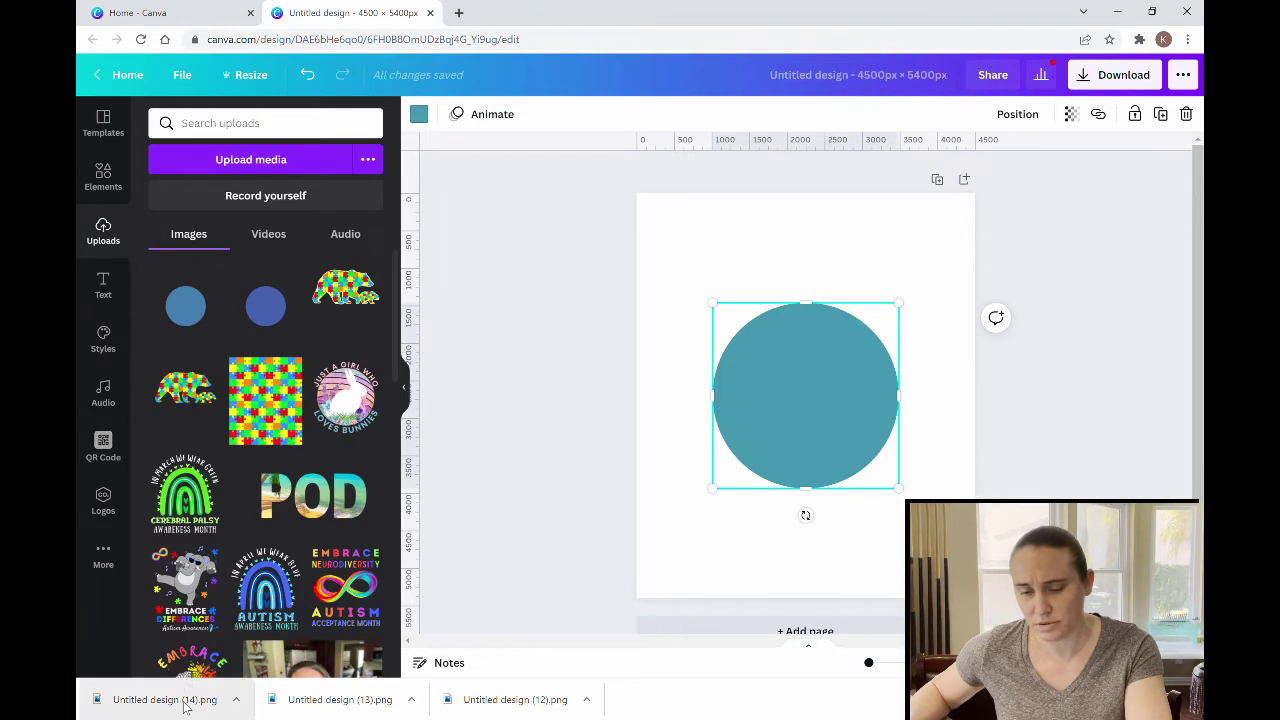
left_click_drag(185, 707, 200, 310)
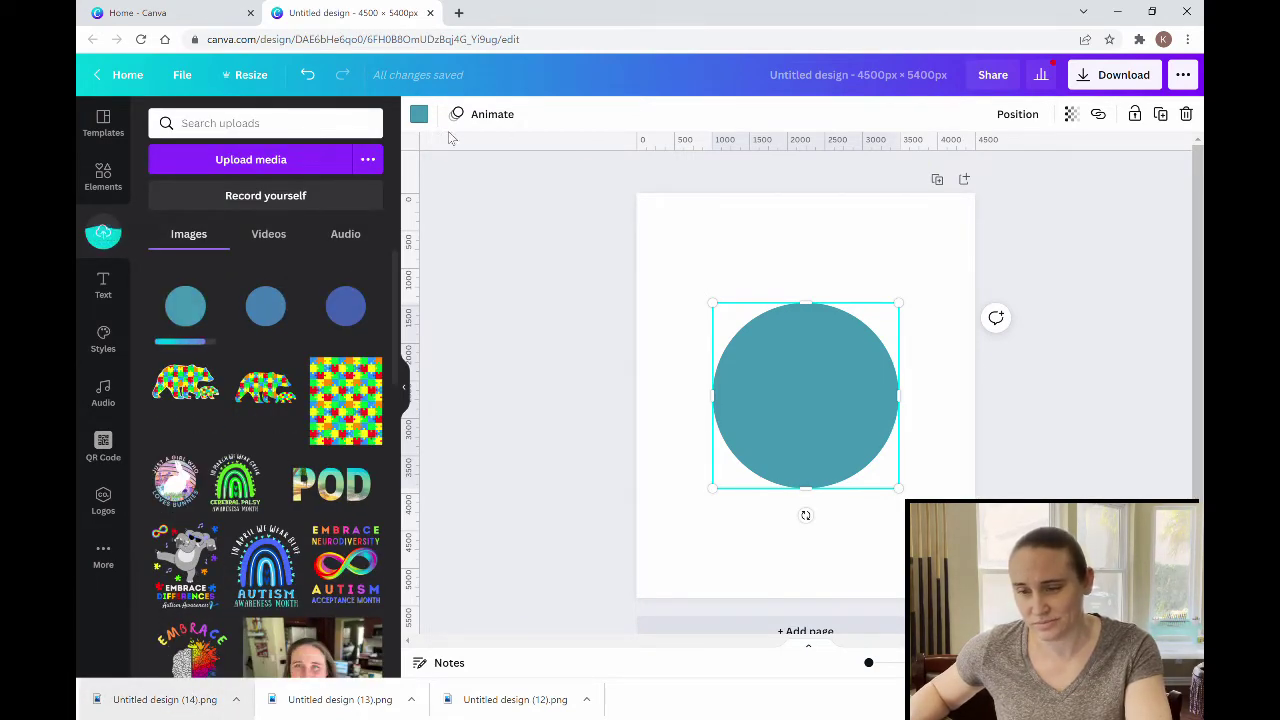
left_click(411, 390)
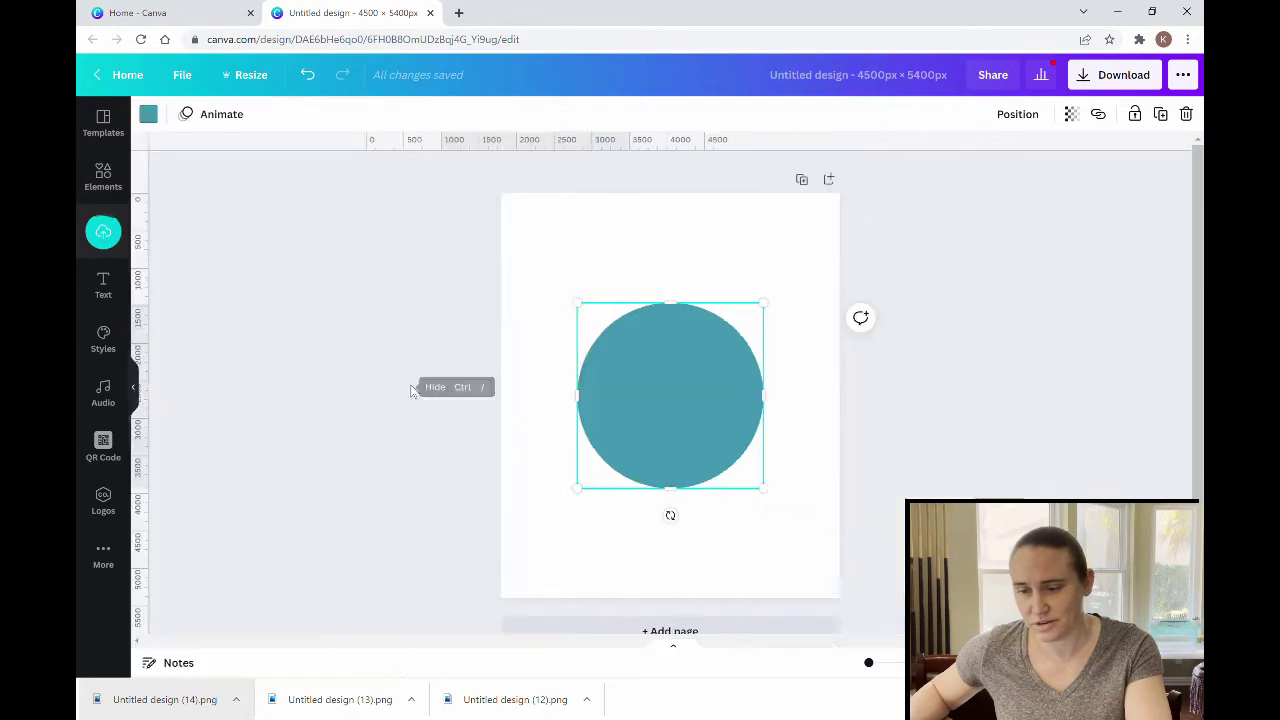
Nudge the circle's custom colour toward green and download that version as PNG
left_click(149, 115)
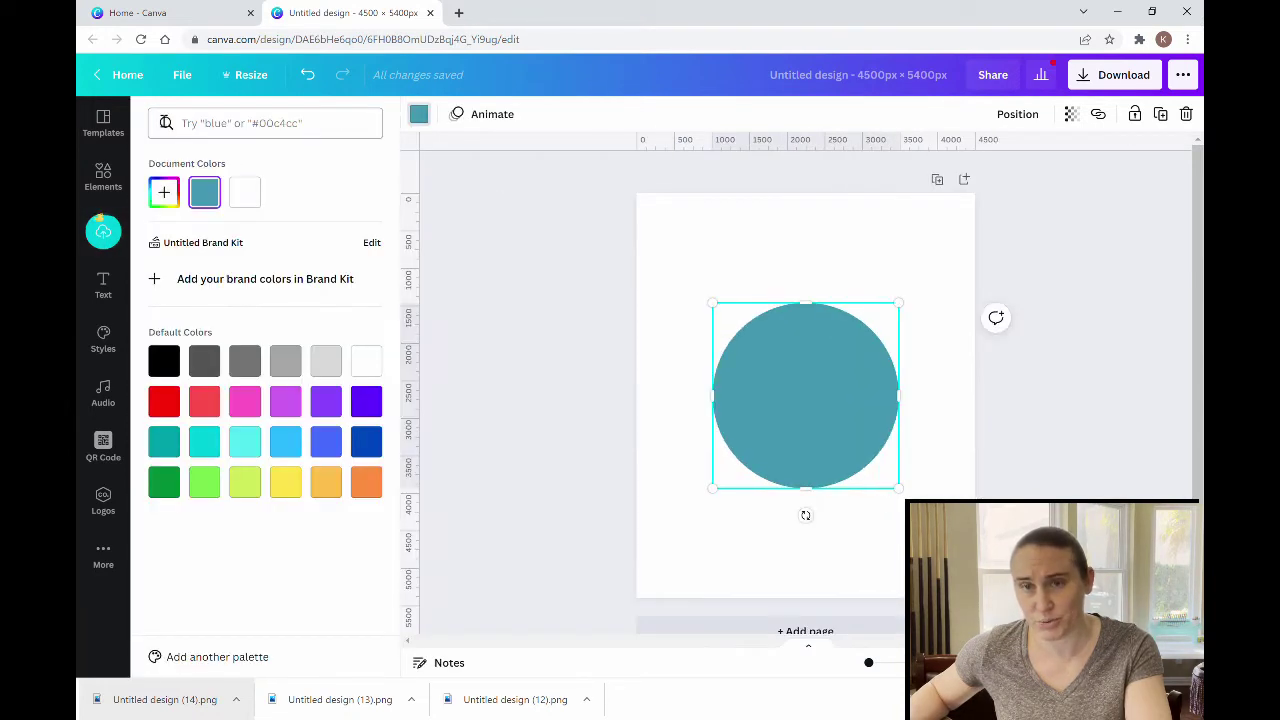
left_click(166, 195)
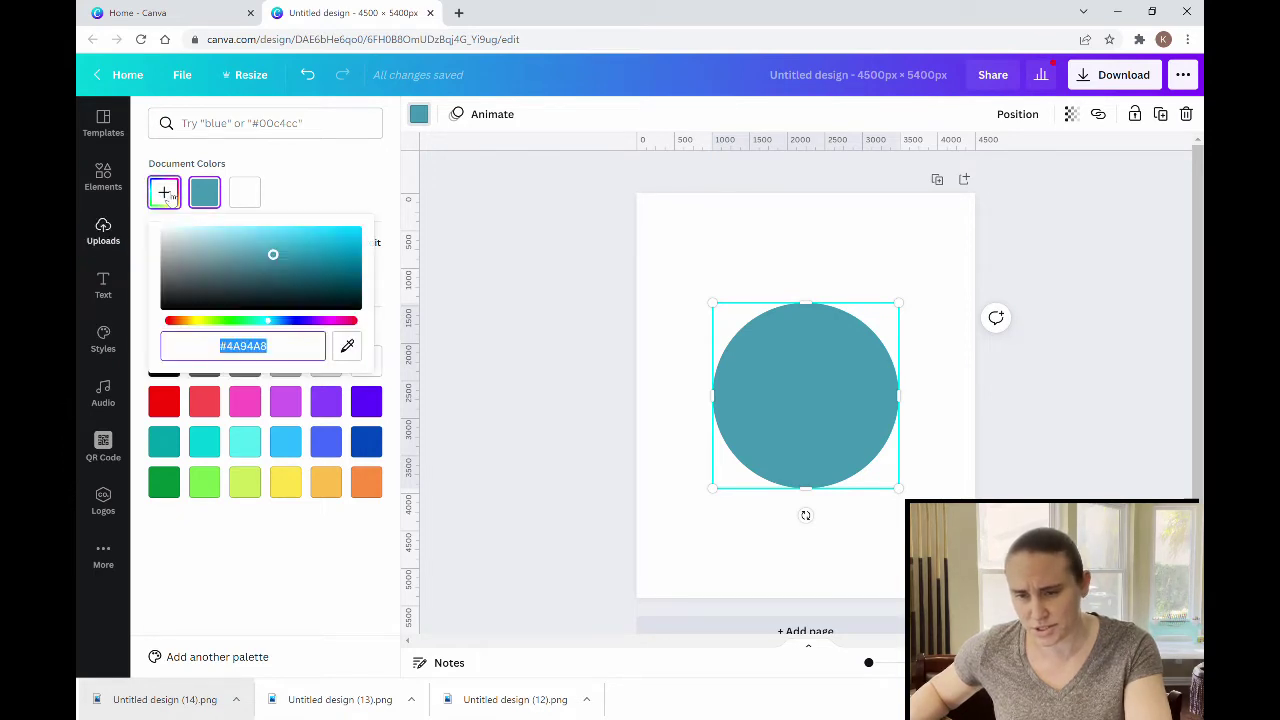
left_click_drag(273, 325, 266, 326)
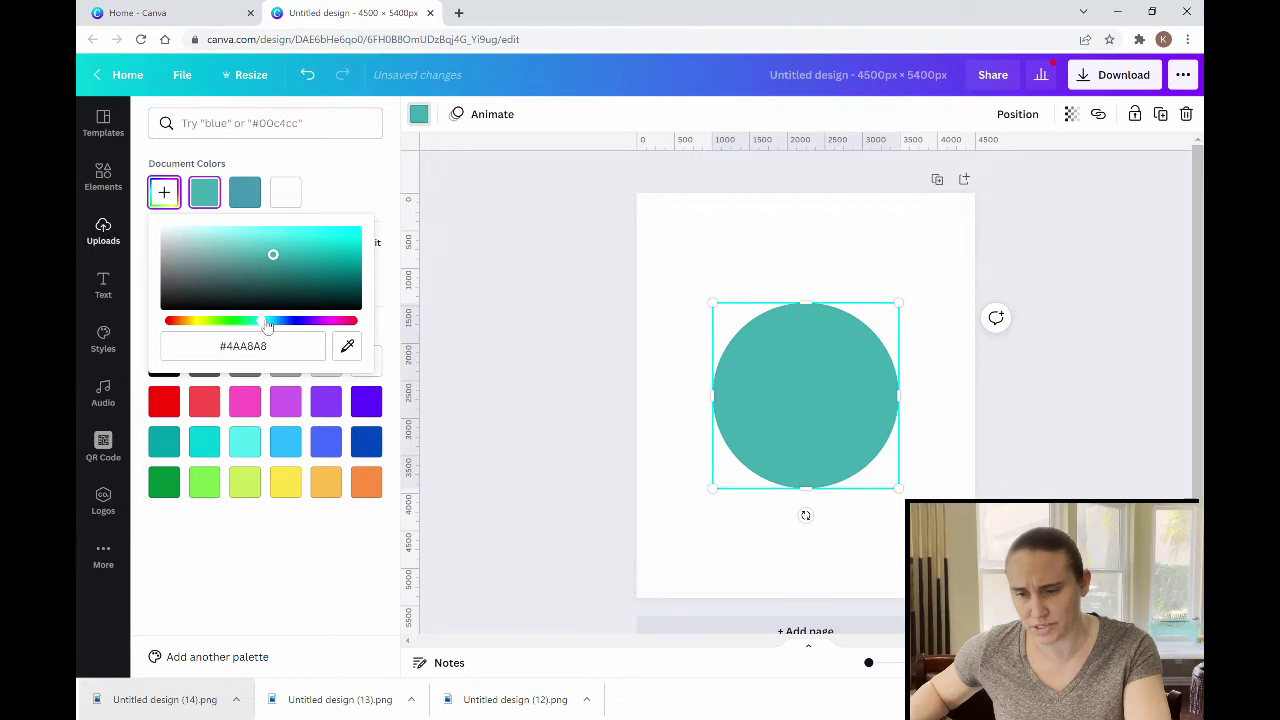
left_click(1088, 69)
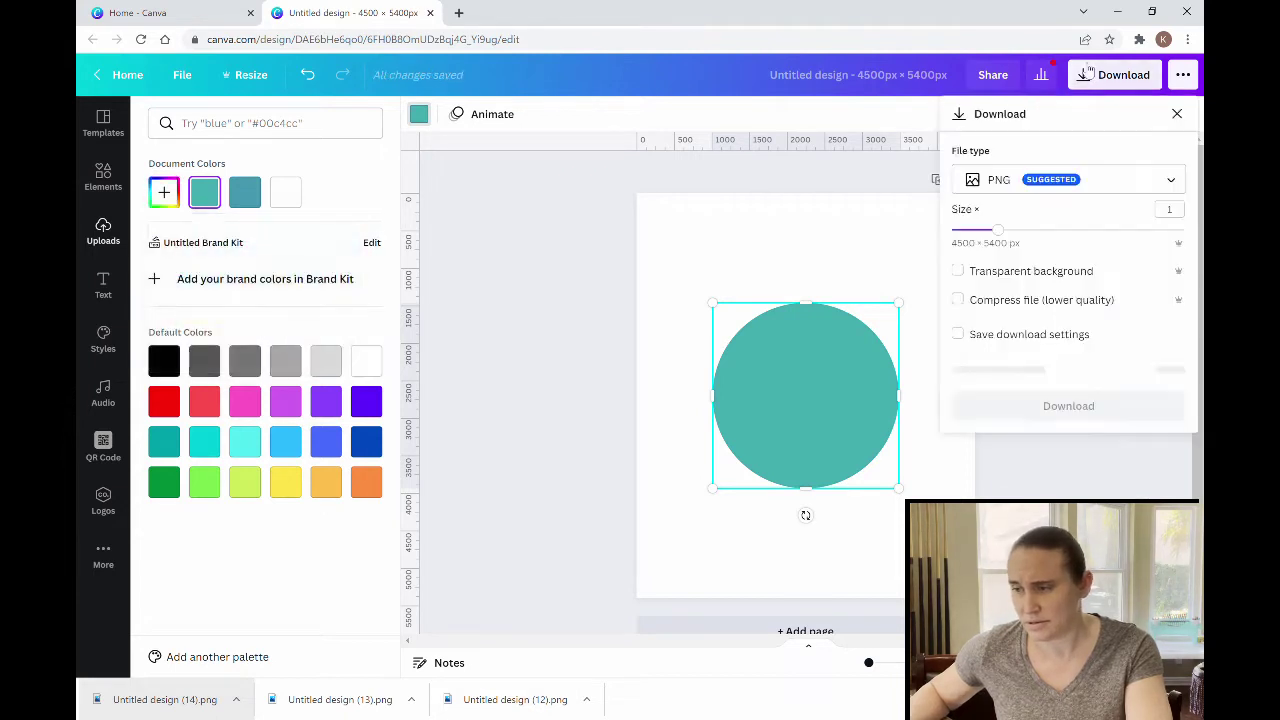
left_click(1077, 370)
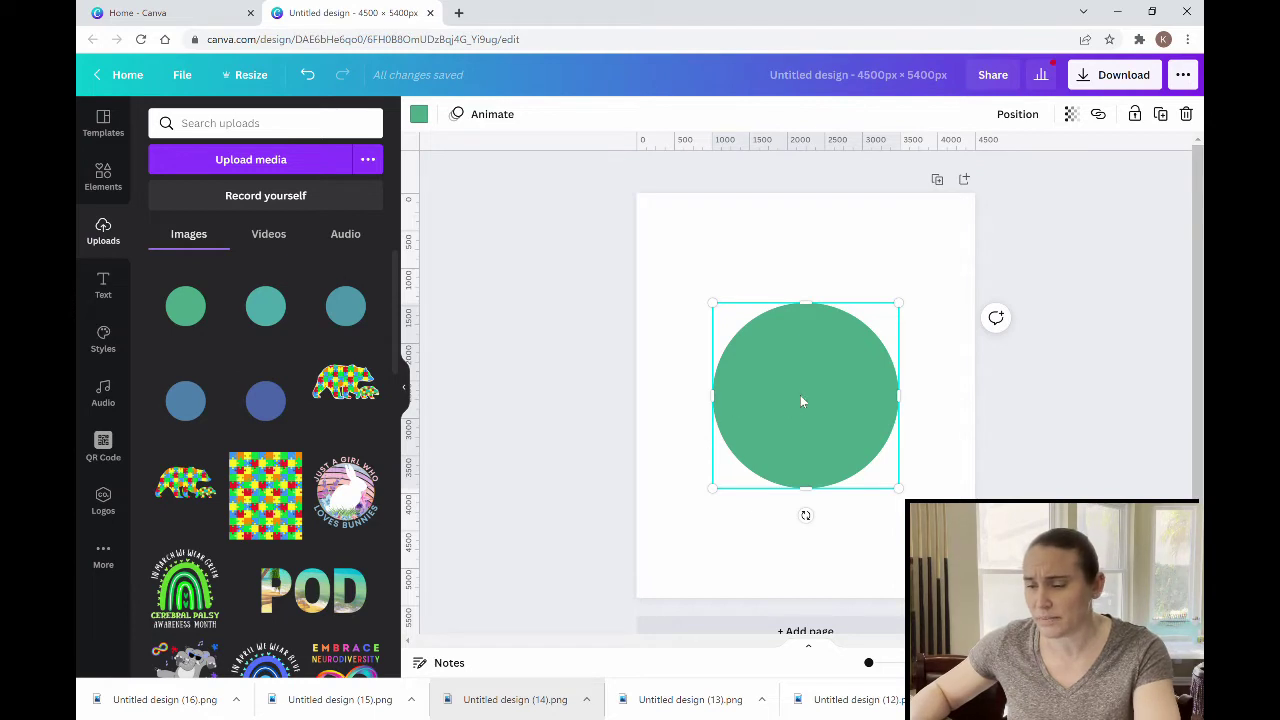
Delete the green shape and place the dark blue circle image sized to fill the page
left_click_drag(712, 396, 226, 222)
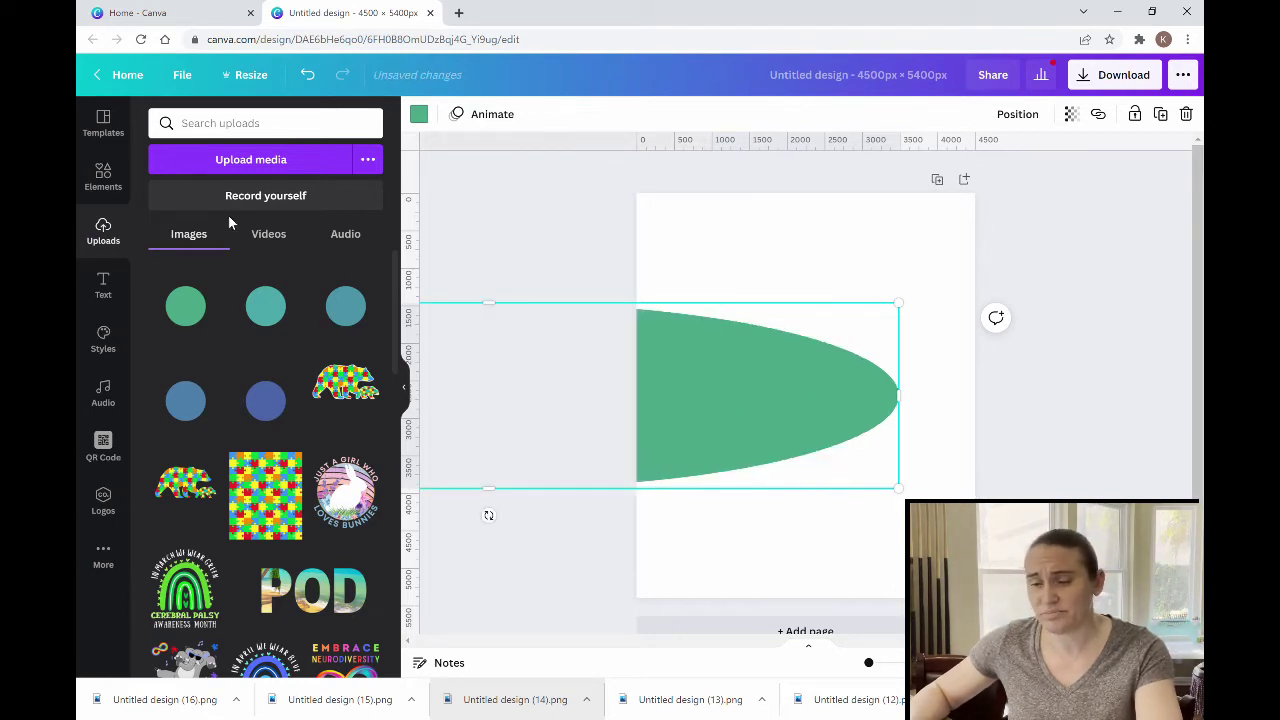
key("Delete")
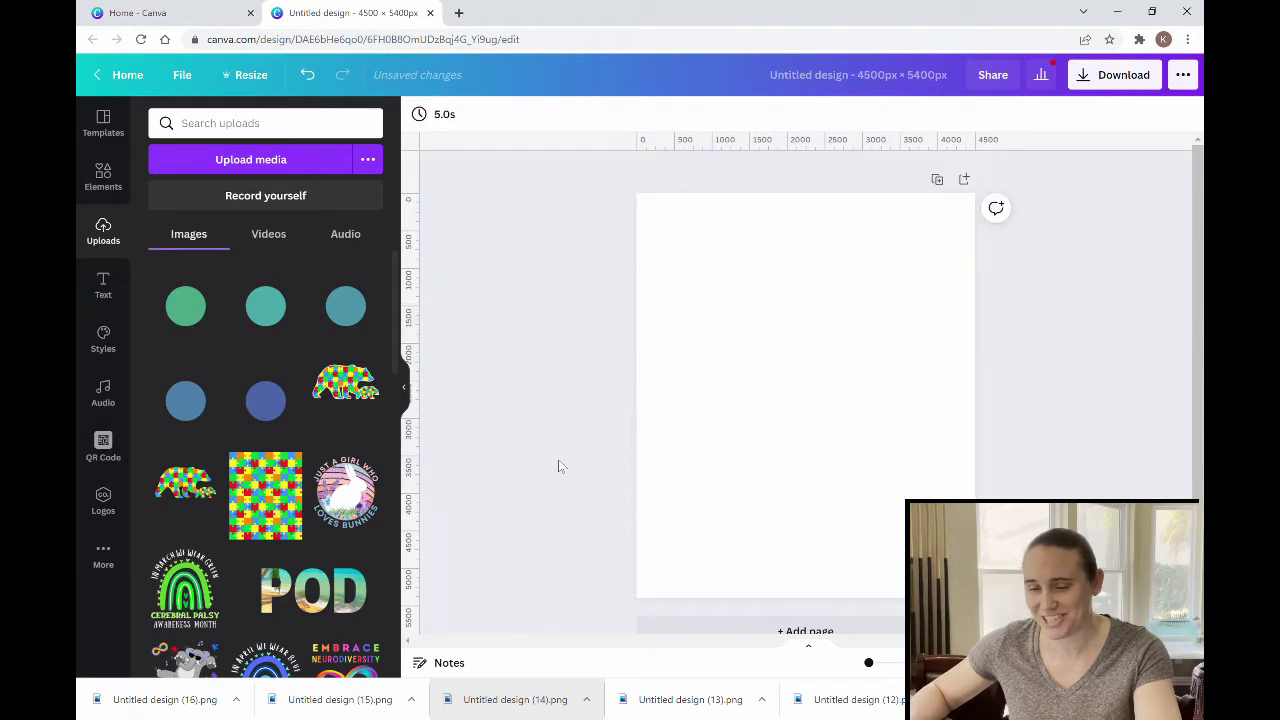
left_click(266, 410)
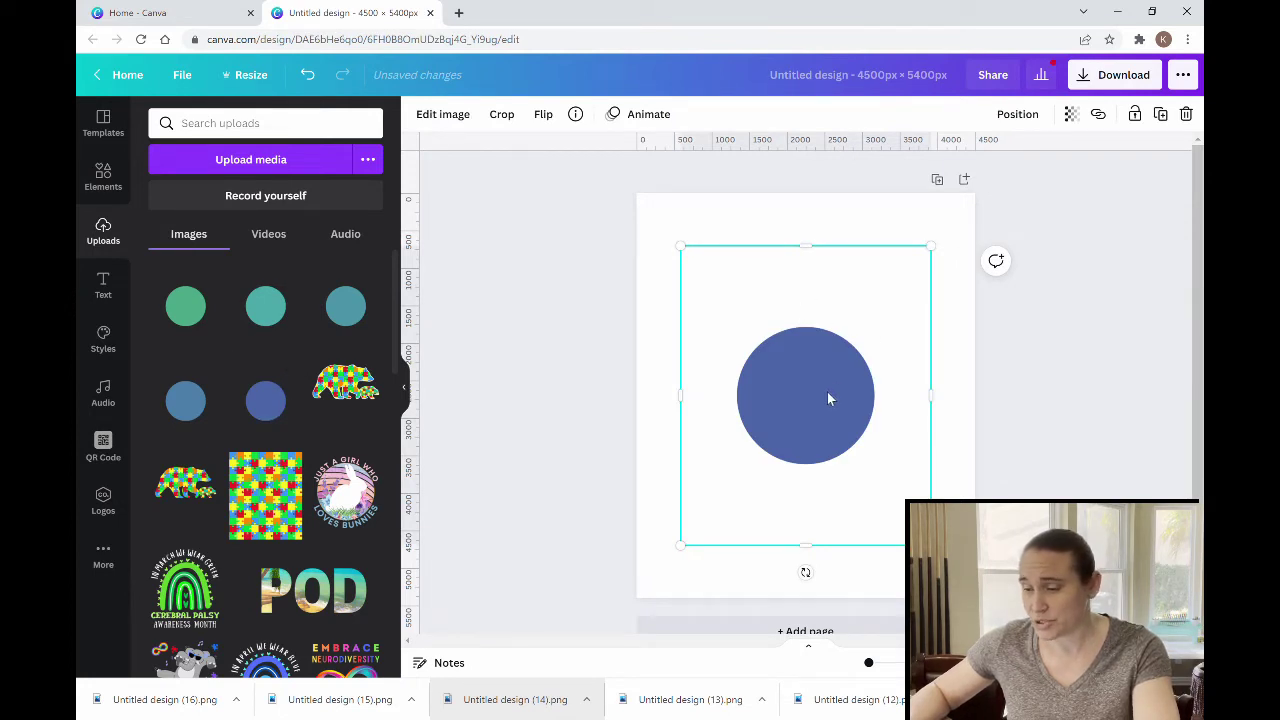
left_click_drag(828, 398, 789, 346)
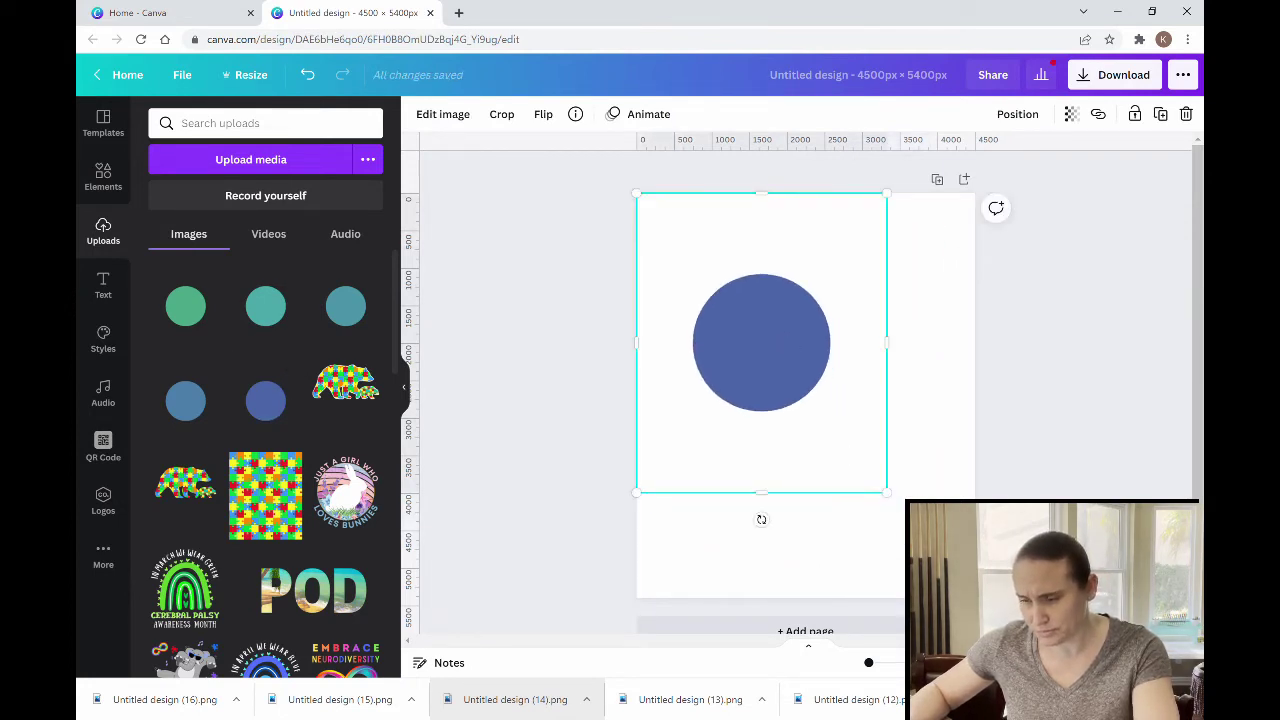
left_click_drag(899, 503, 984, 607)
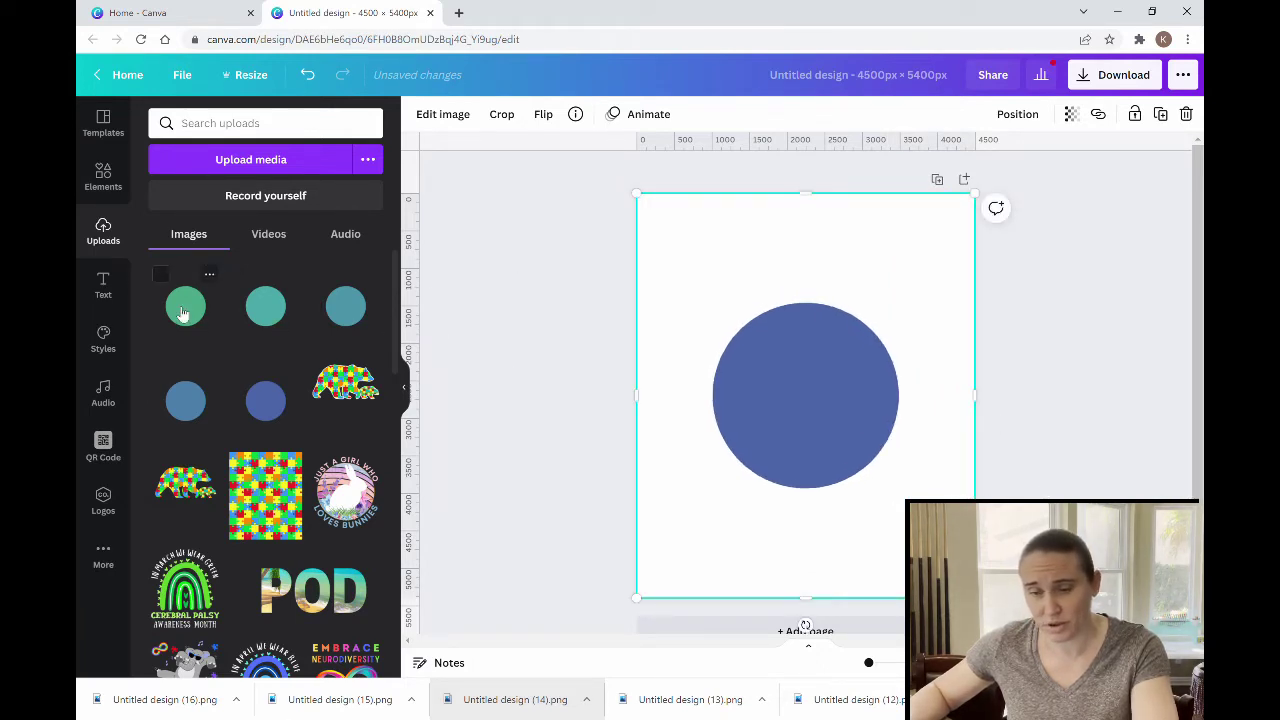
Layer the steel-blue circle image over it, cropping its bottom to reveal an indigo band
left_click(186, 406)
left_click_drag(694, 256, 637, 194)
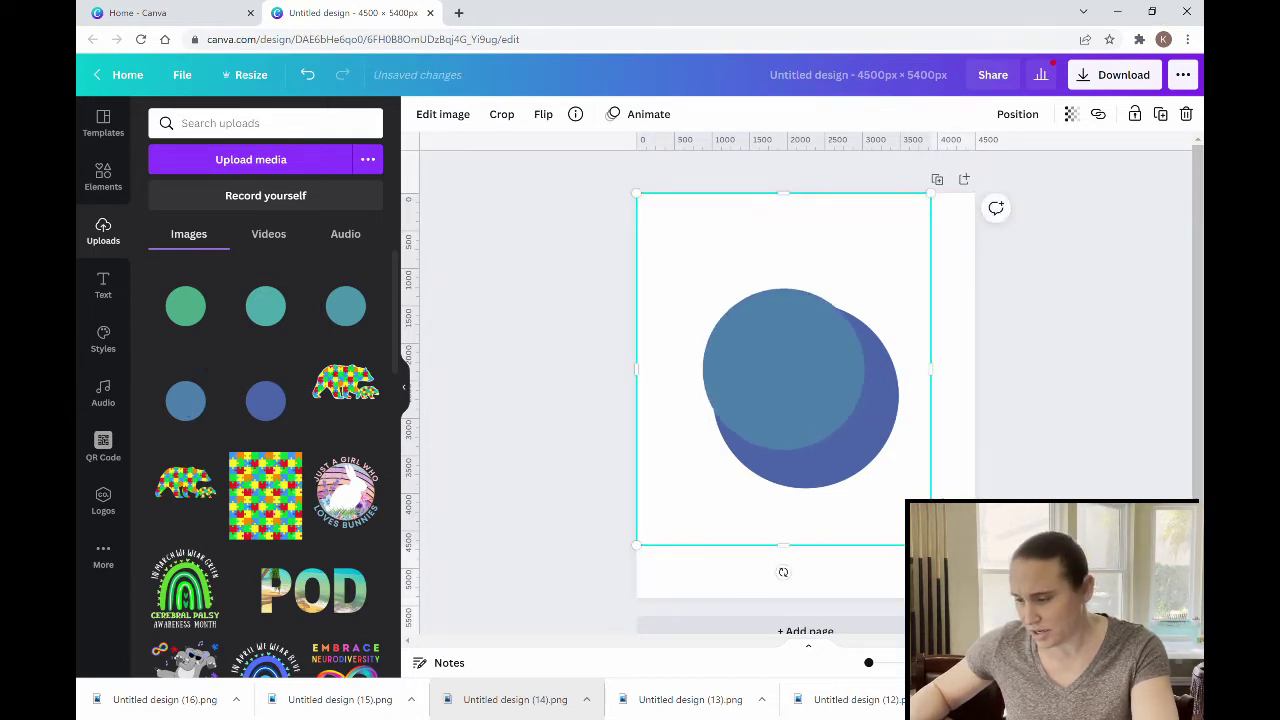
left_click_drag(930, 545, 975, 598)
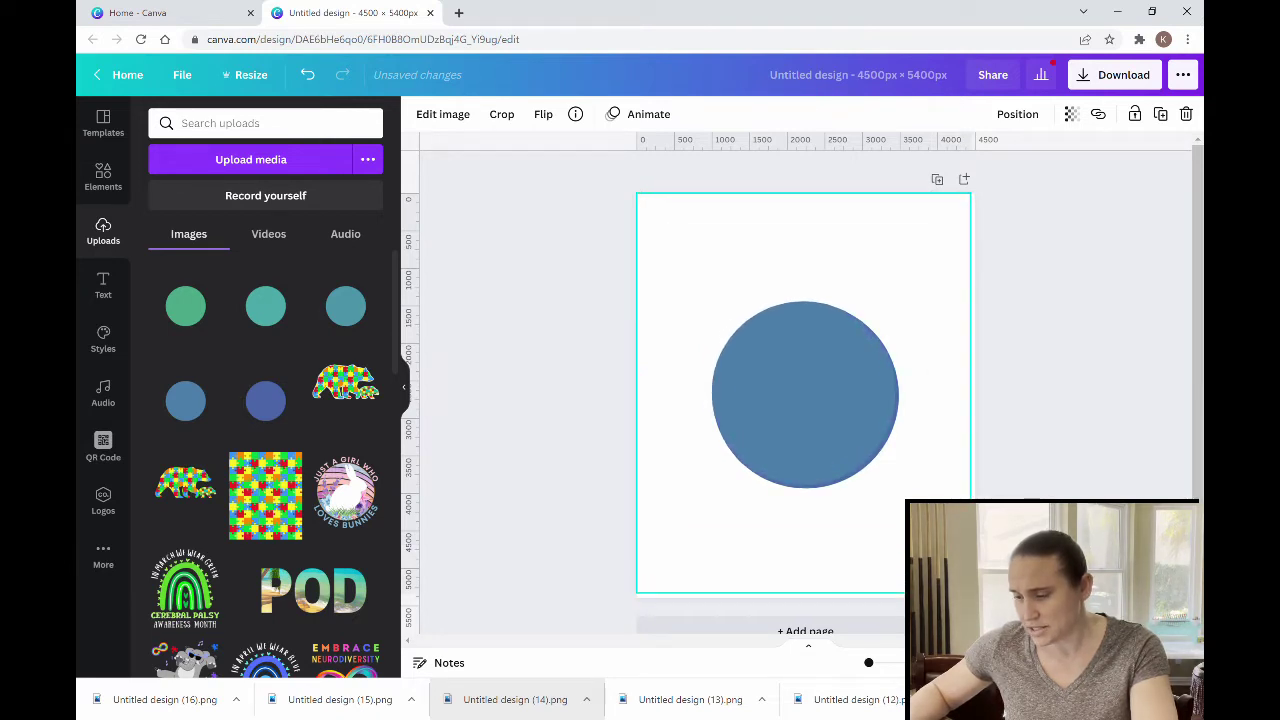
left_click(849, 313)
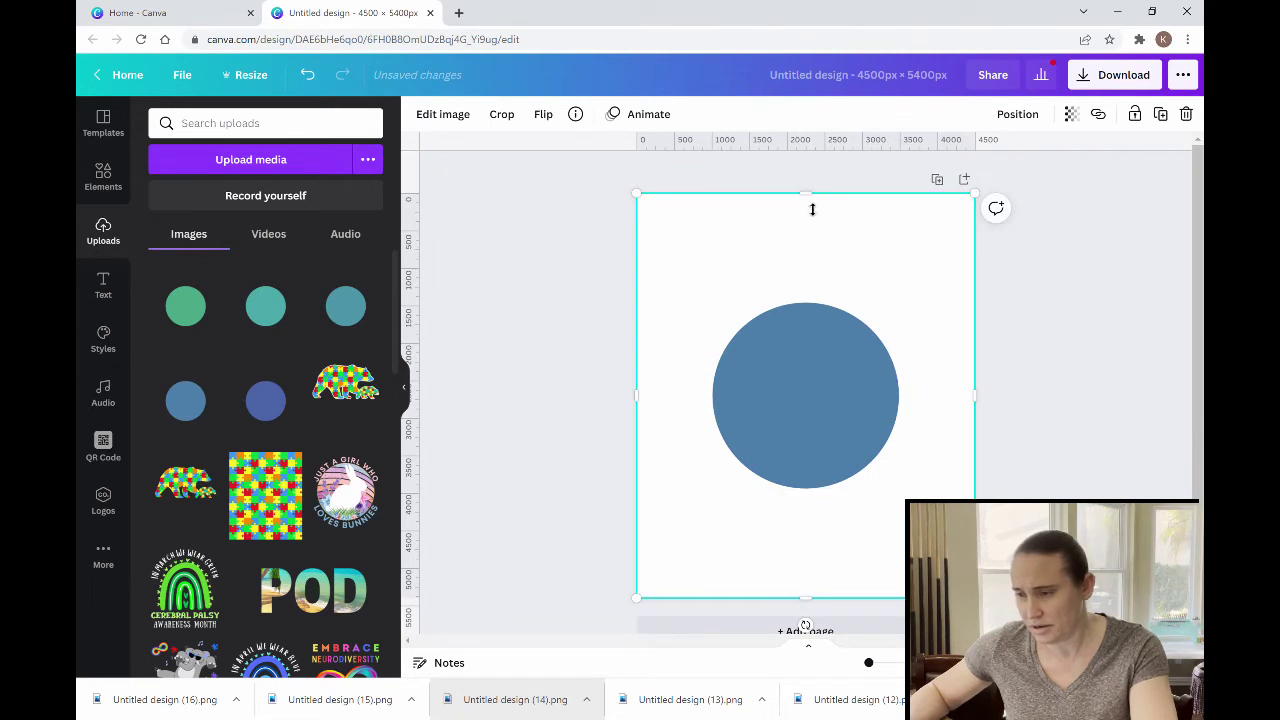
mouse_move(814, 197)
left_mouse_down()
mouse_move(835, 442)
mouse_move(821, 194)
left_mouse_up()
left_click_drag(819, 605, 801, 462)
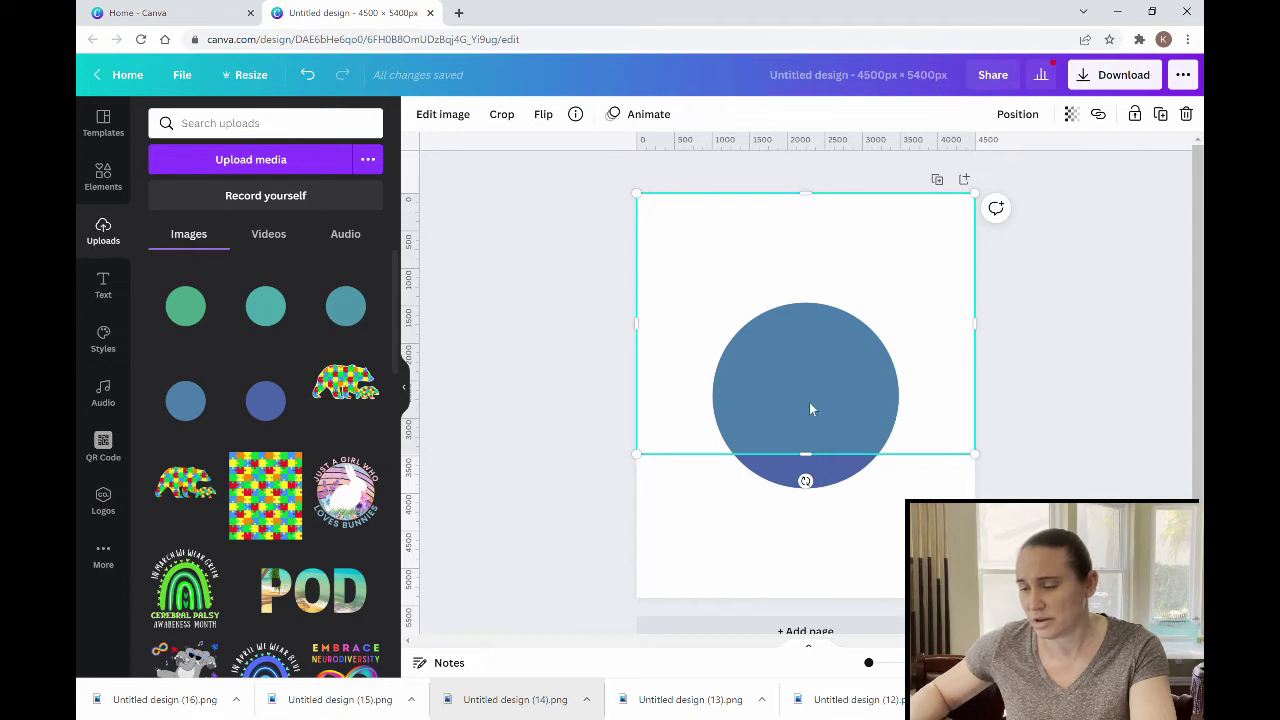
left_click(683, 553)
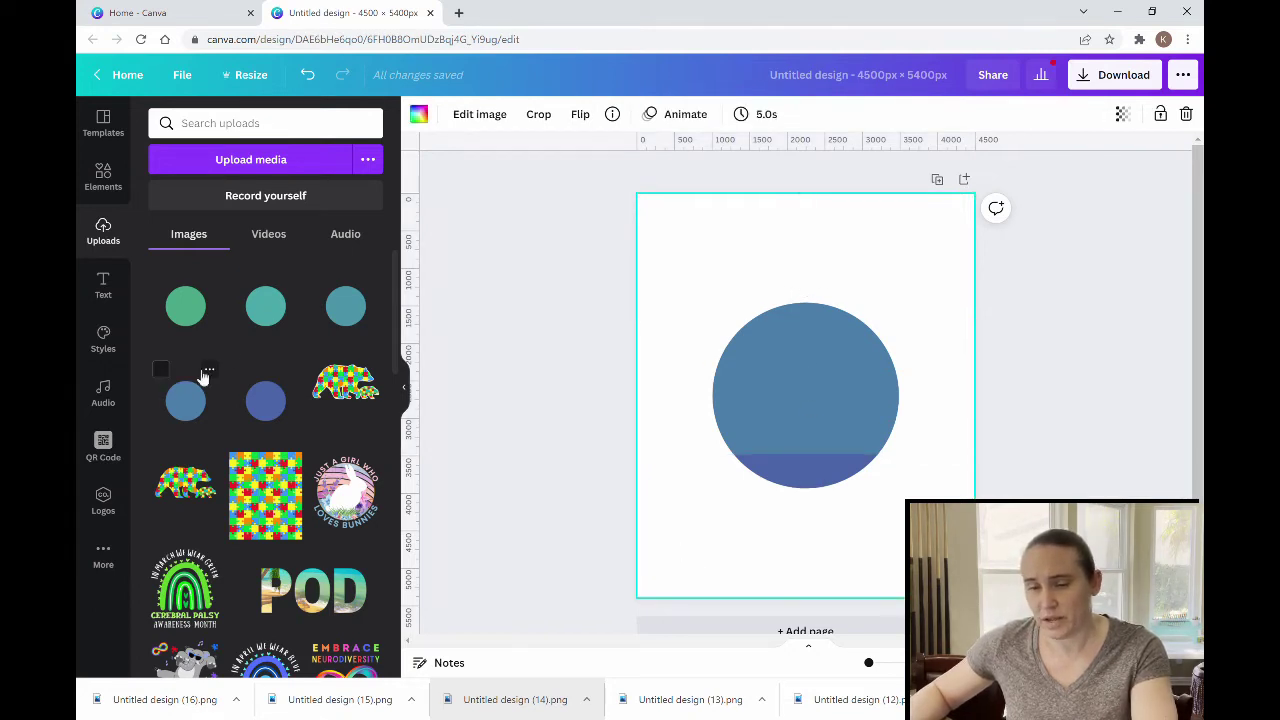
Add the teal circle image over the others at page size, cropped to 2,930 px high
left_click(345, 317)
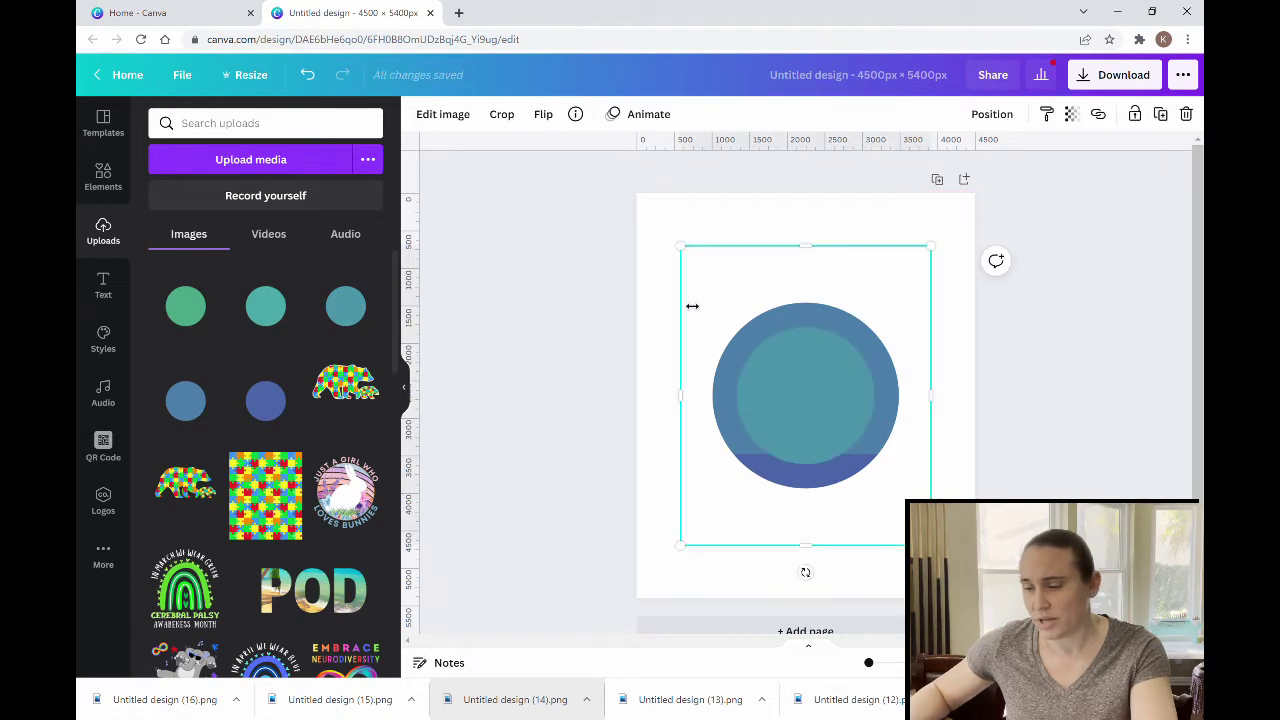
left_click_drag(692, 255, 640, 200)
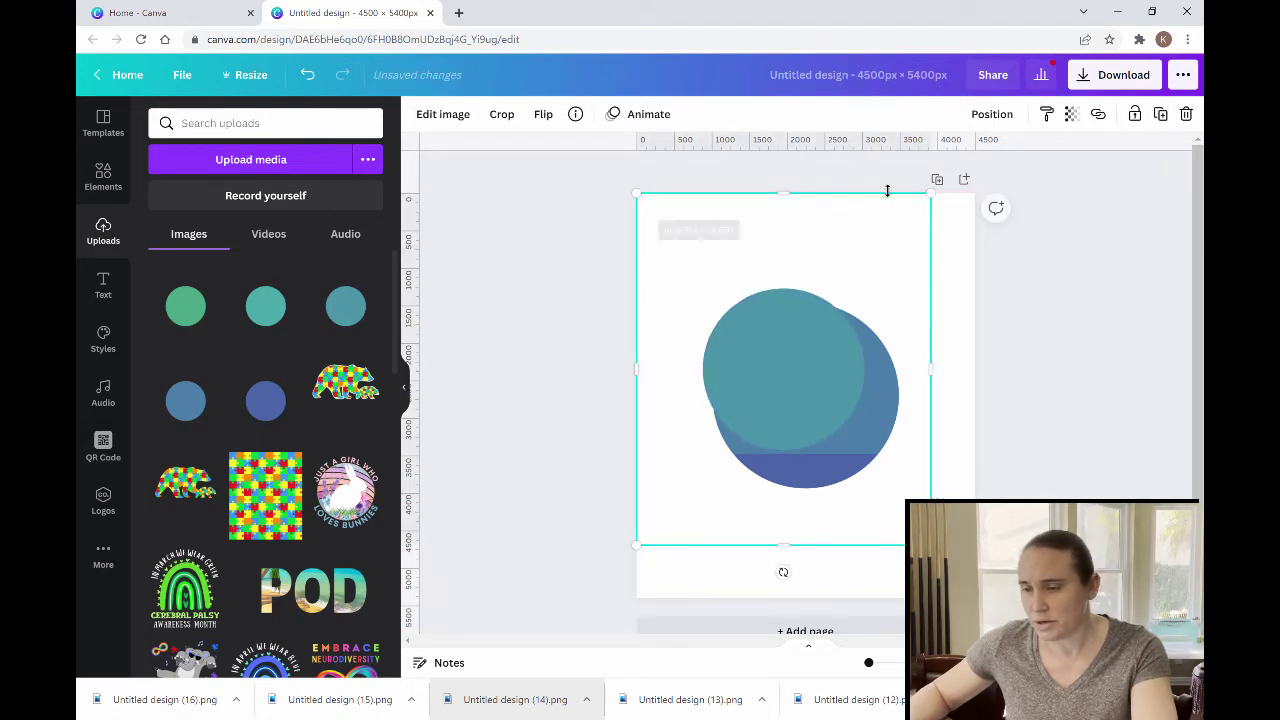
mouse_move(937, 189)
left_mouse_down()
mouse_move(956, 196)
mouse_move(962, 180)
mouse_move(940, 207)
mouse_move(943, 195)
left_mouse_up()
left_click_drag(930, 545, 975, 598)
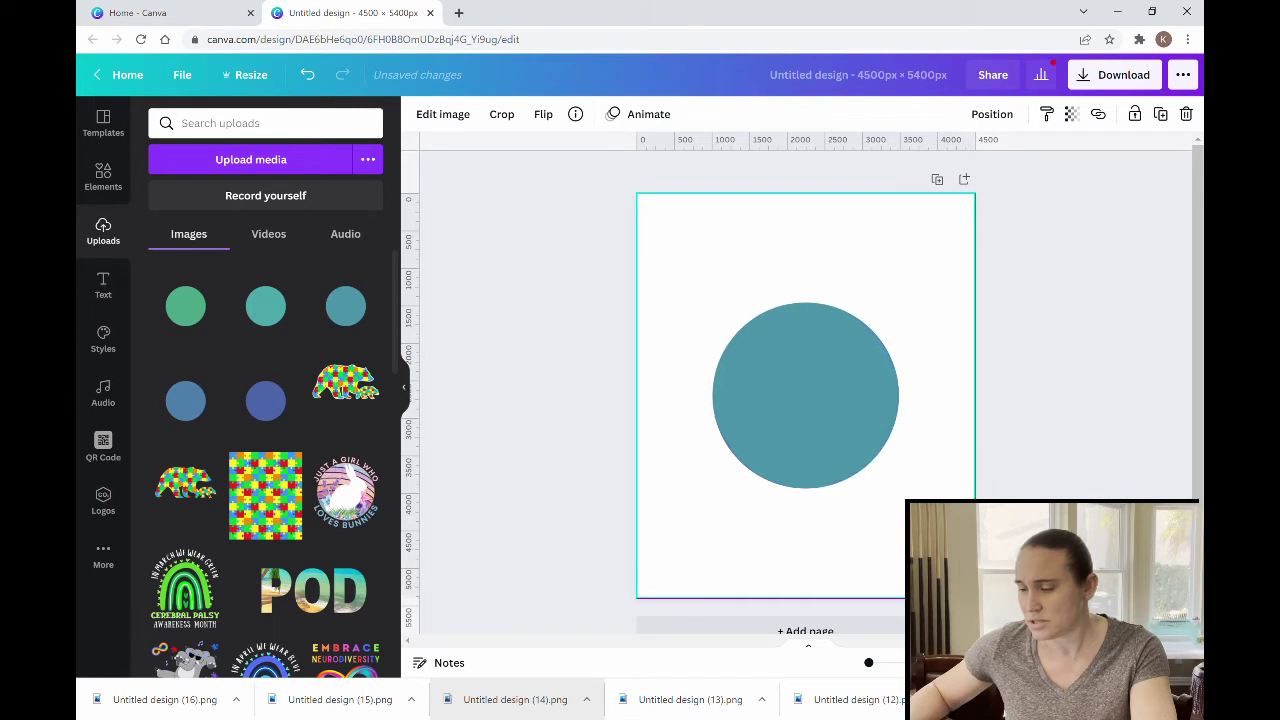
left_click_drag(814, 600, 816, 418)
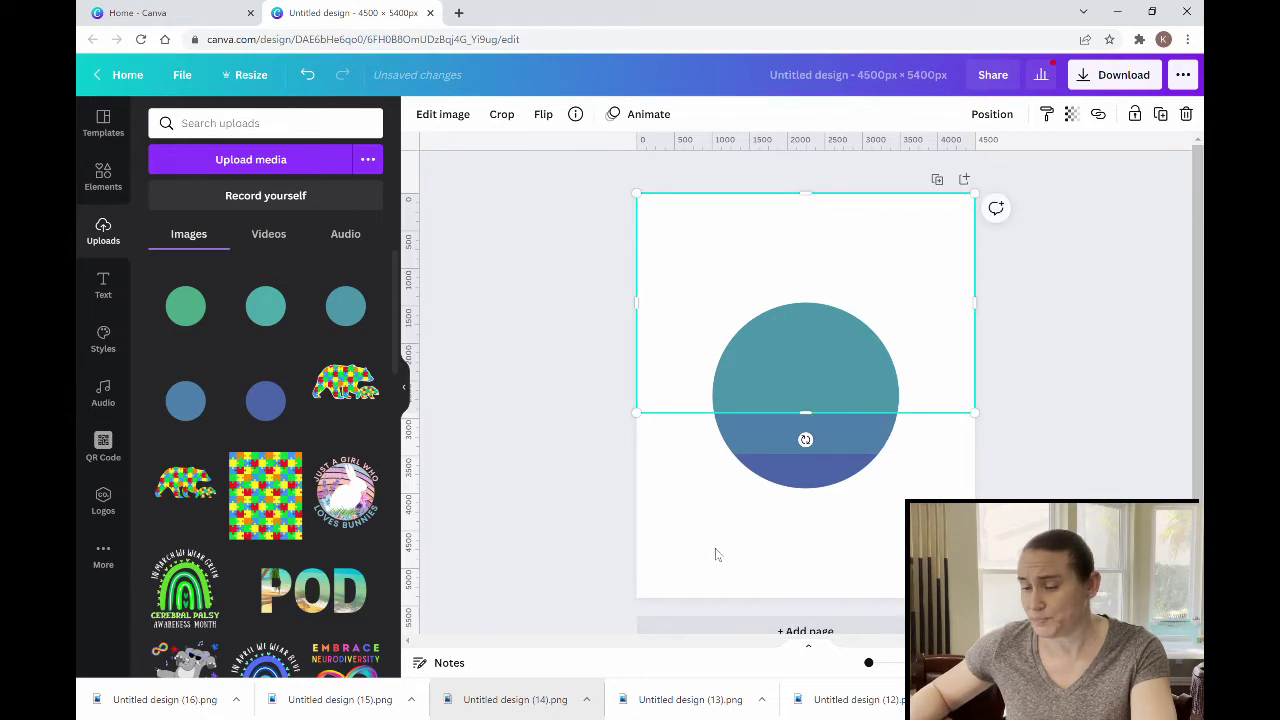
Lay the lighter teal circle over the stack, cropped to about 2,440 px high
left_click(716, 550)
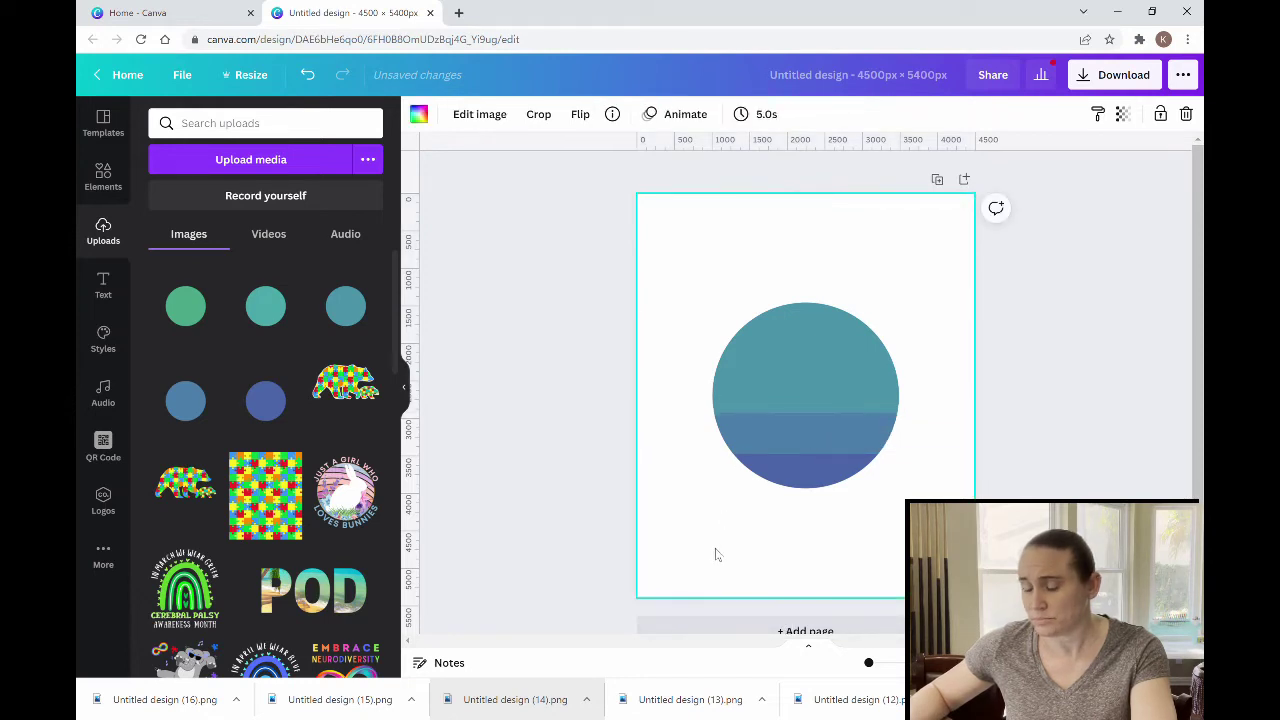
left_click(266, 307)
left_click_drag(688, 253, 640, 196)
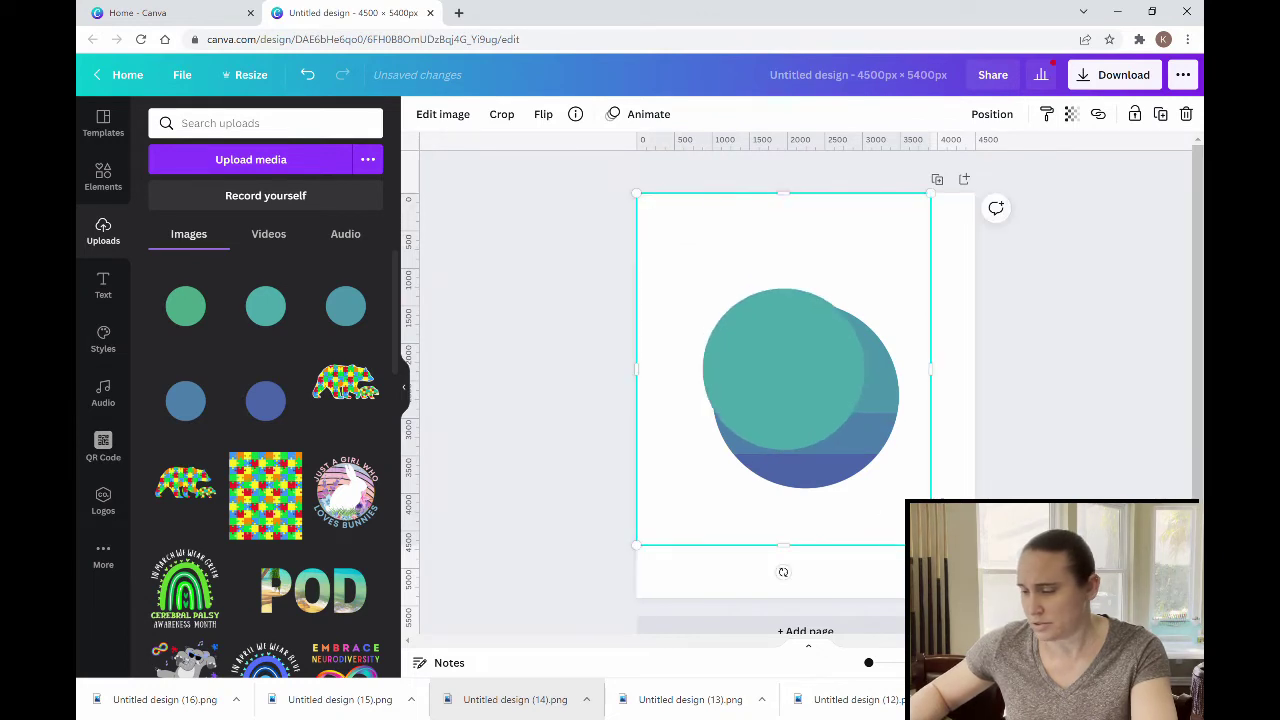
left_click_drag(930, 546, 975, 598)
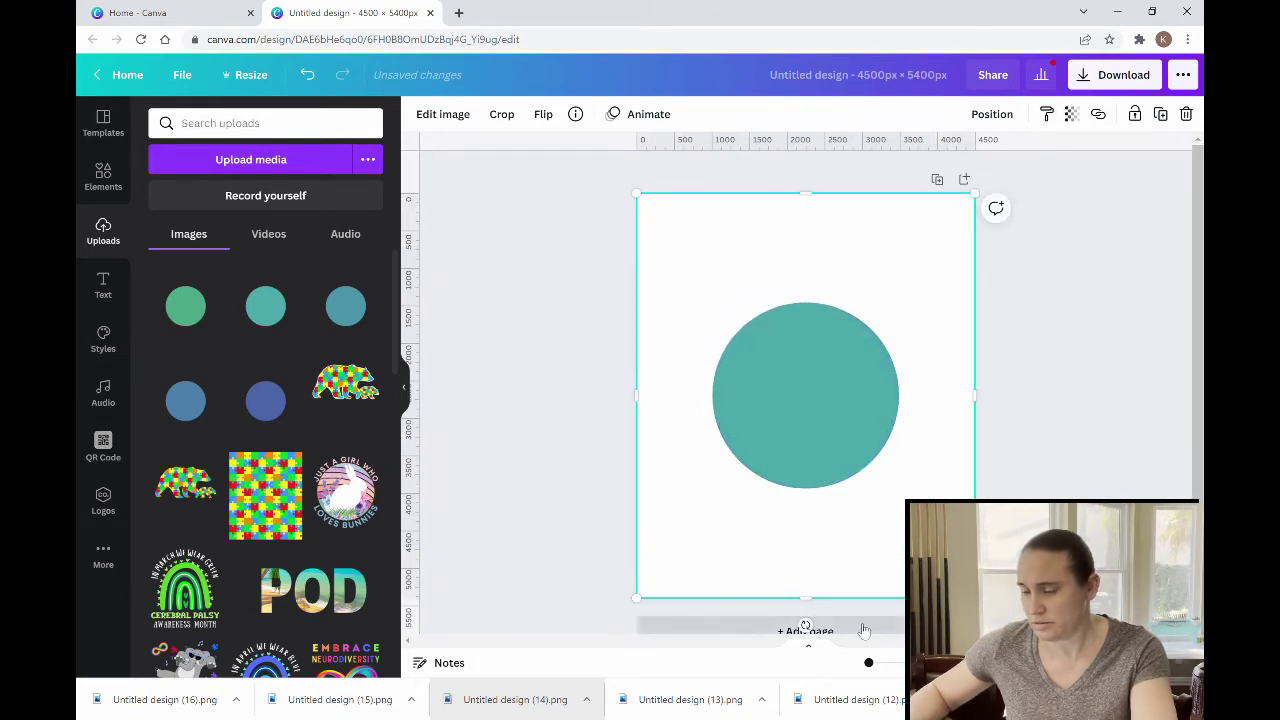
left_click_drag(817, 600, 793, 376)
left_click(697, 563)
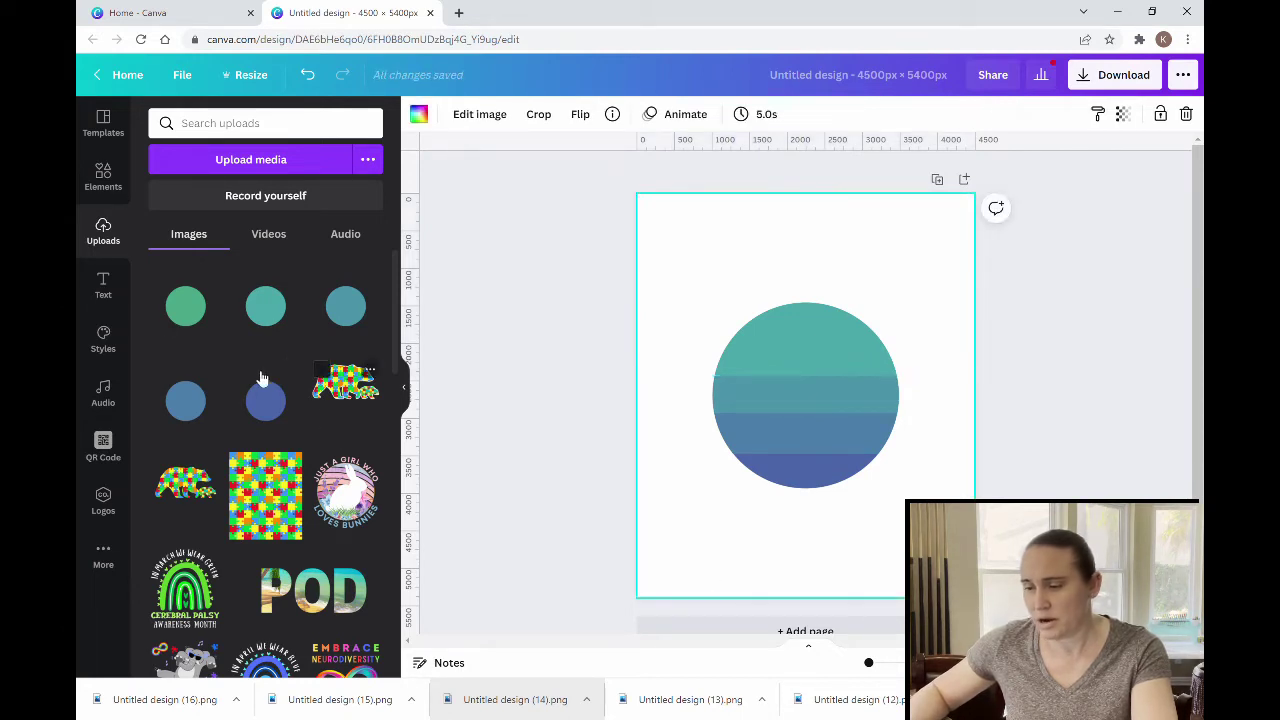
Add the green circle image at page size and crop it to a top band
left_click(185, 318)
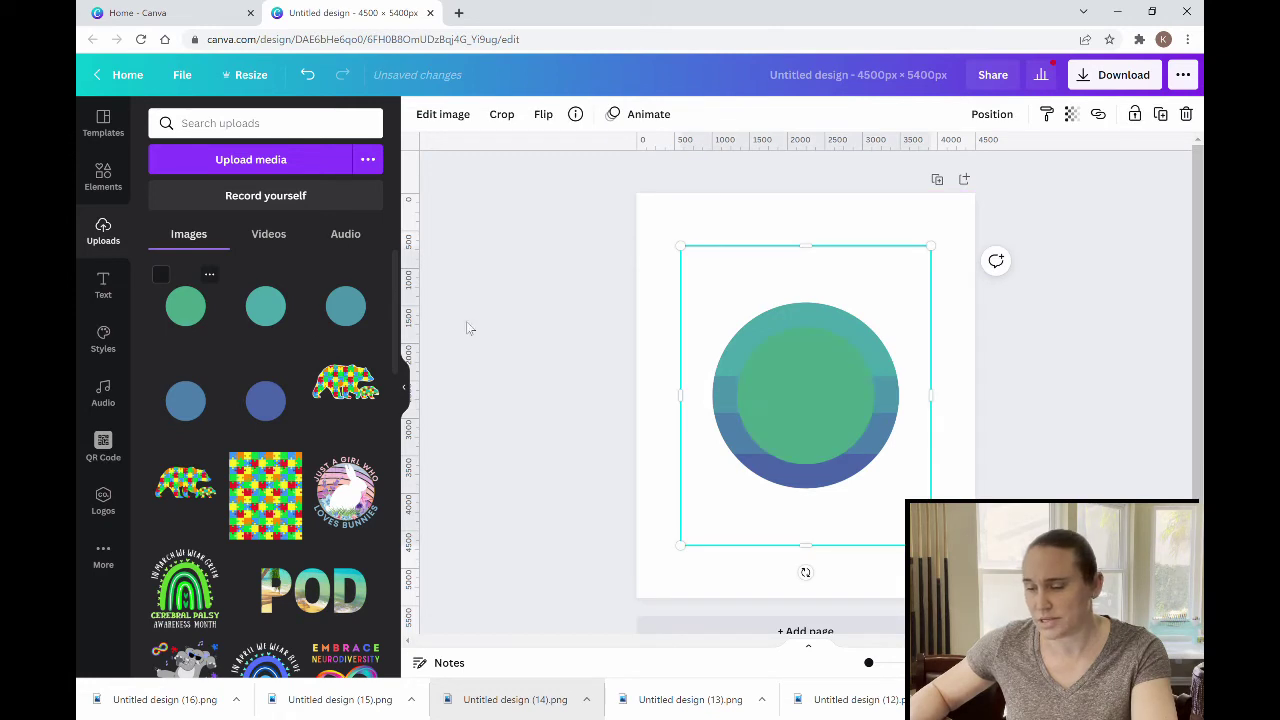
left_click_drag(683, 247, 637, 194)
left_click_drag(935, 550, 975, 598)
left_click_drag(806, 606, 786, 351)
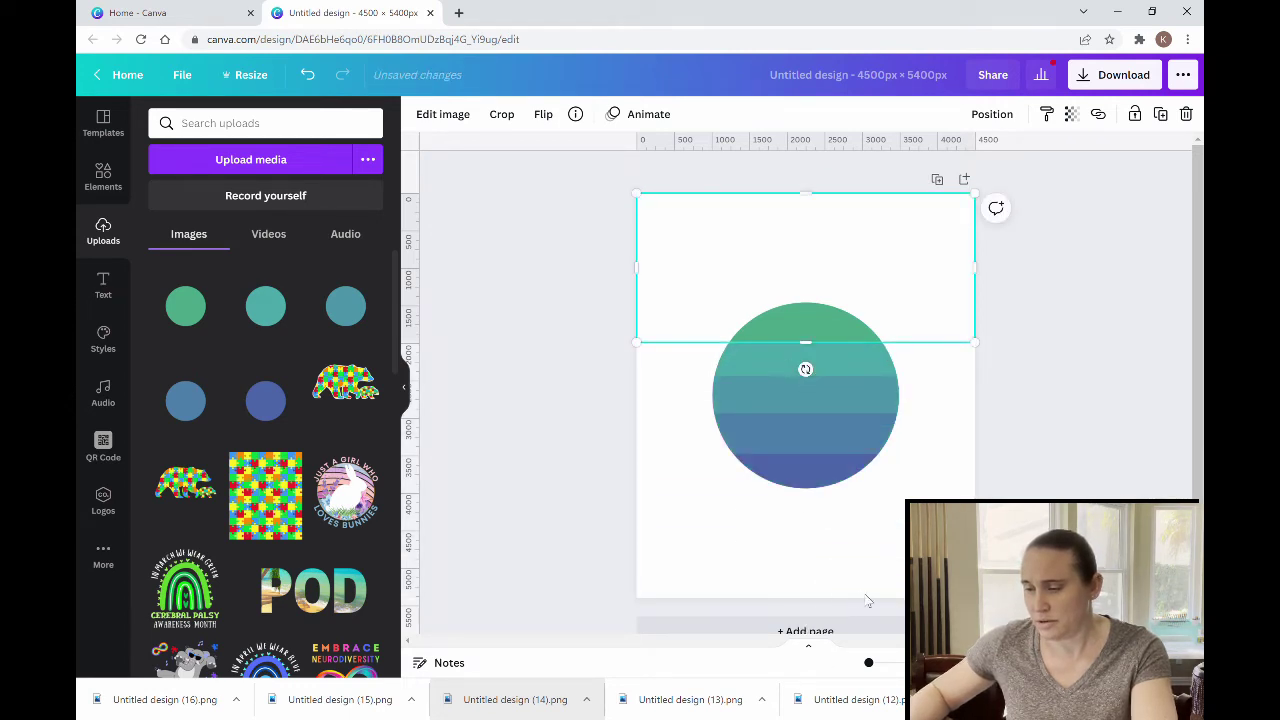
left_click(866, 600)
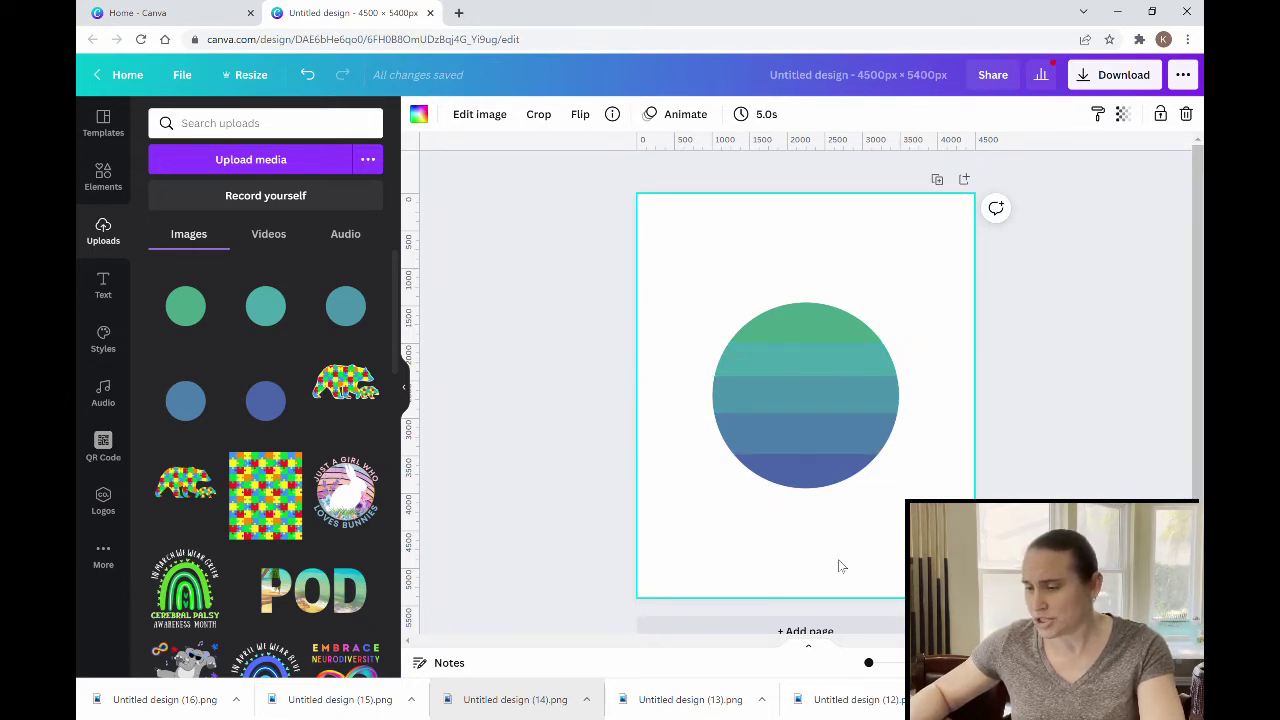
Rerun the 'grunge texture effect' Elements search and browse its Graphics results
left_click(407, 393)
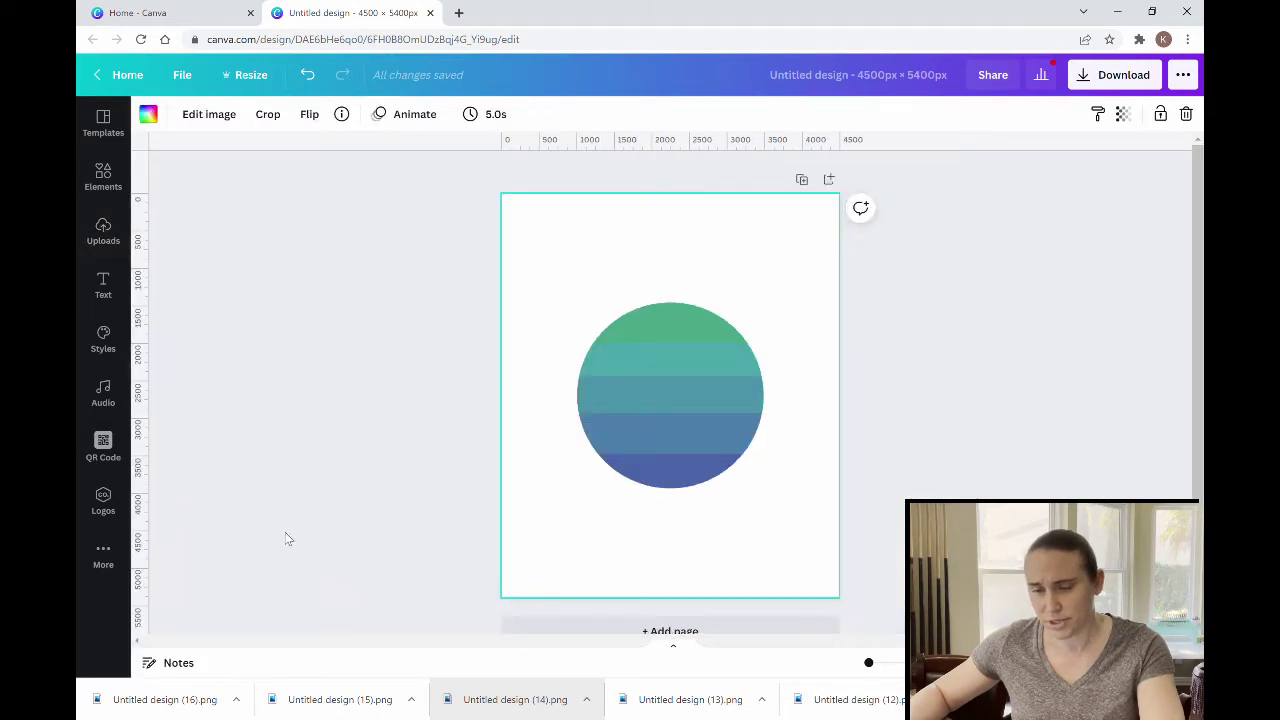
left_click(100, 185)
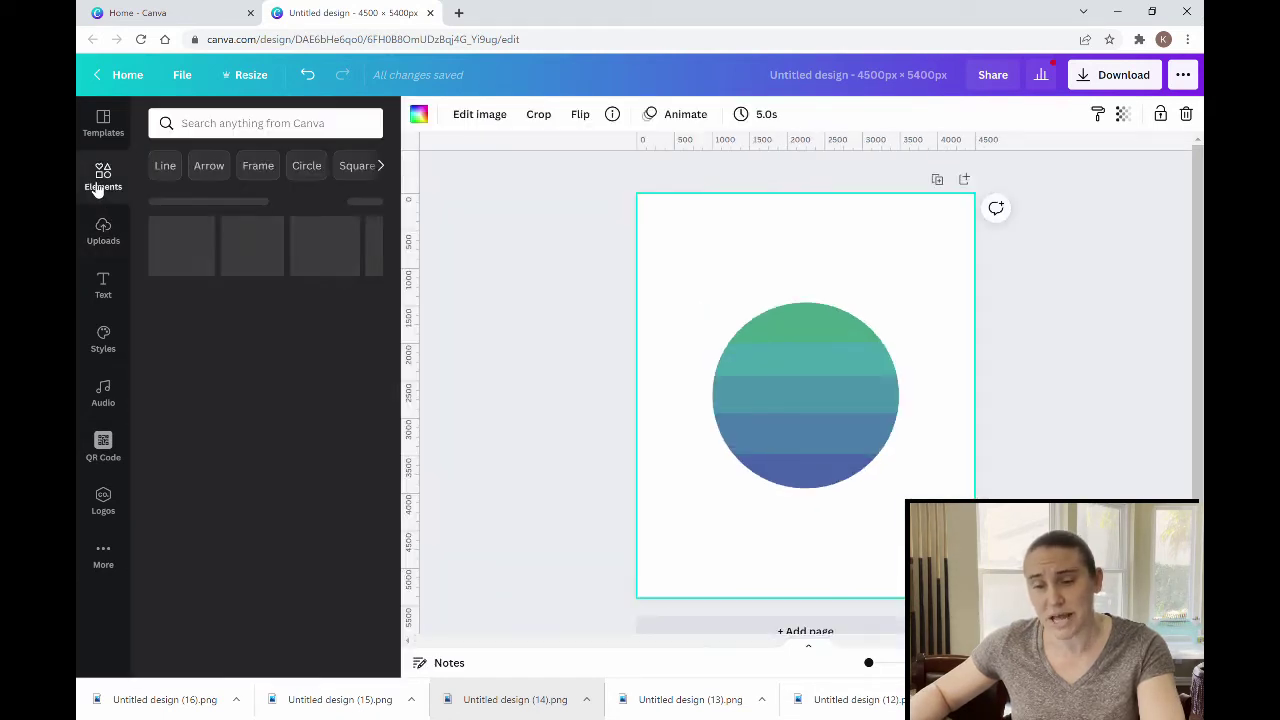
left_click(211, 126)
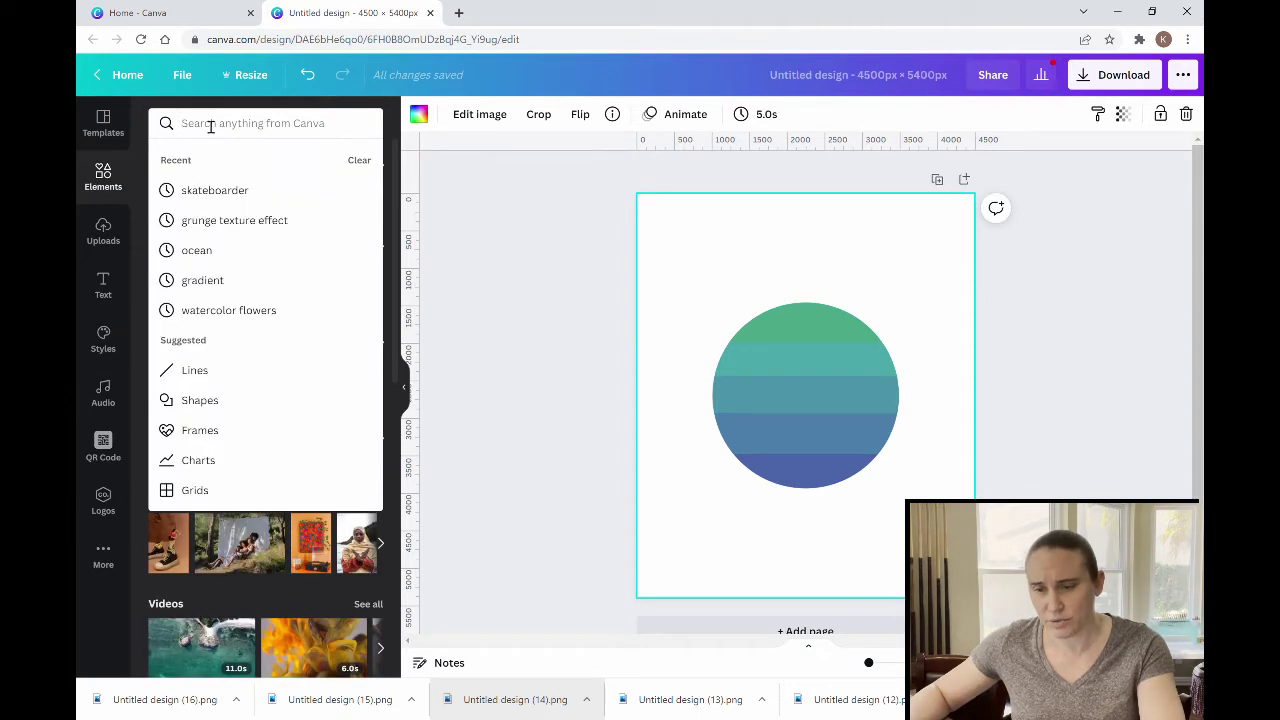
left_click(218, 224)
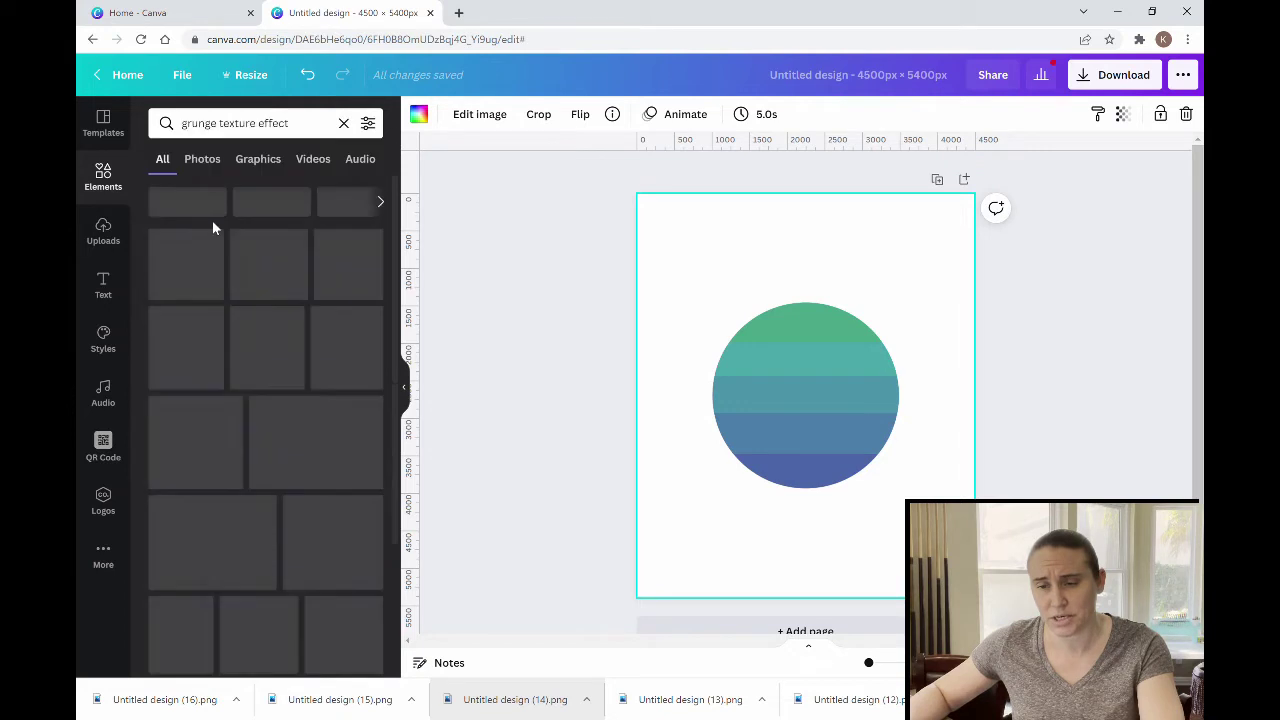
left_click(252, 161)
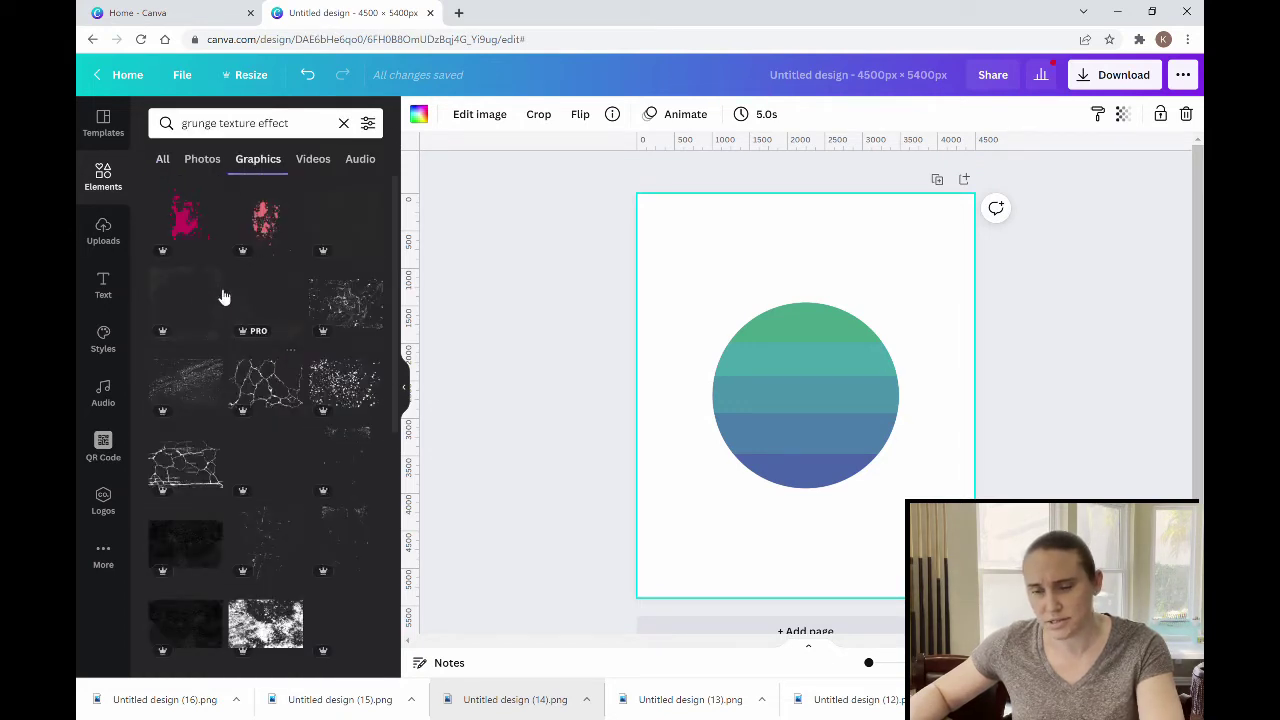
scroll(278, 331, "down", 2)
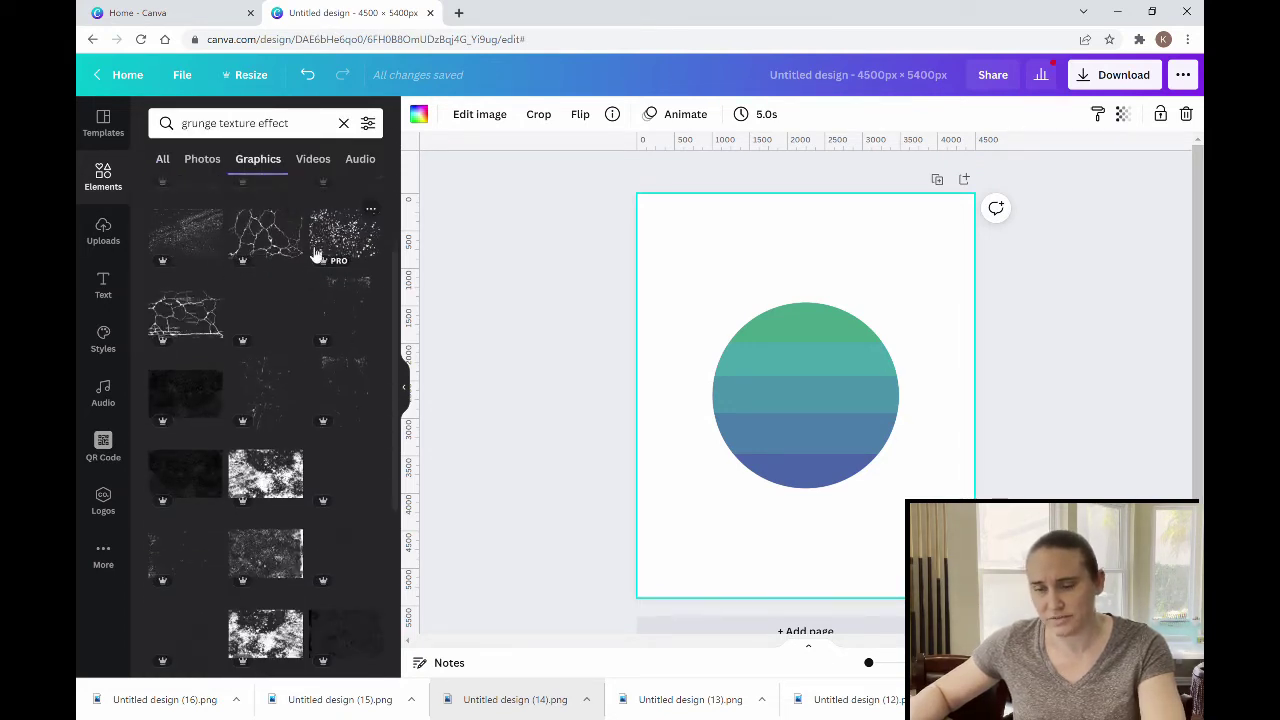
scroll(270, 400, "down", 2)
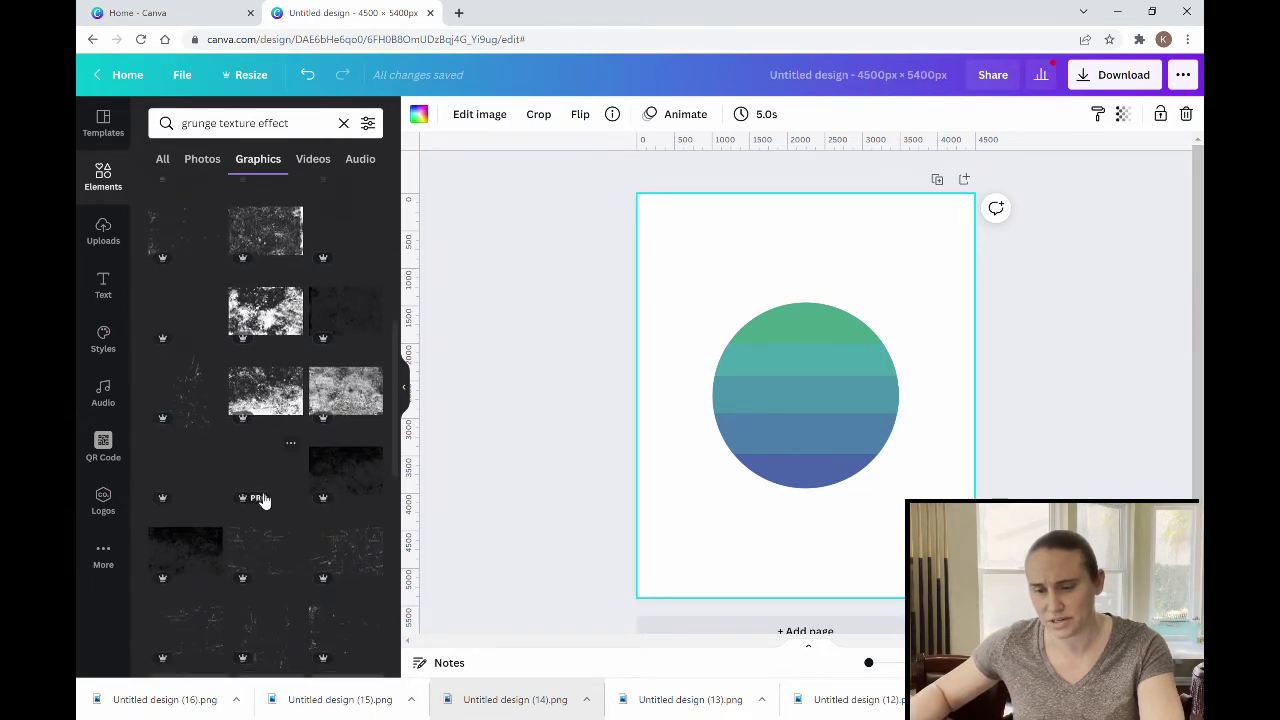
scroll(275, 480, "down", 1)
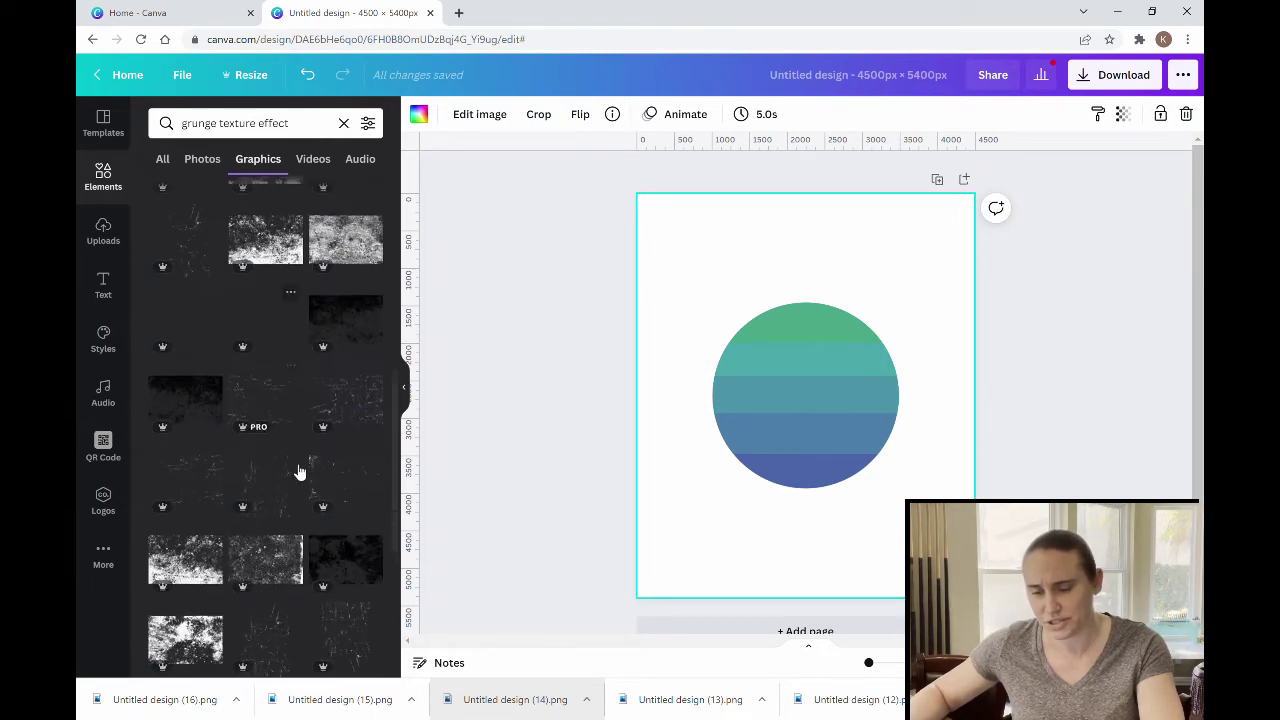
Add a grunge texture graphic, enlarge it over the circle and shift it slightly right
left_click(273, 405)
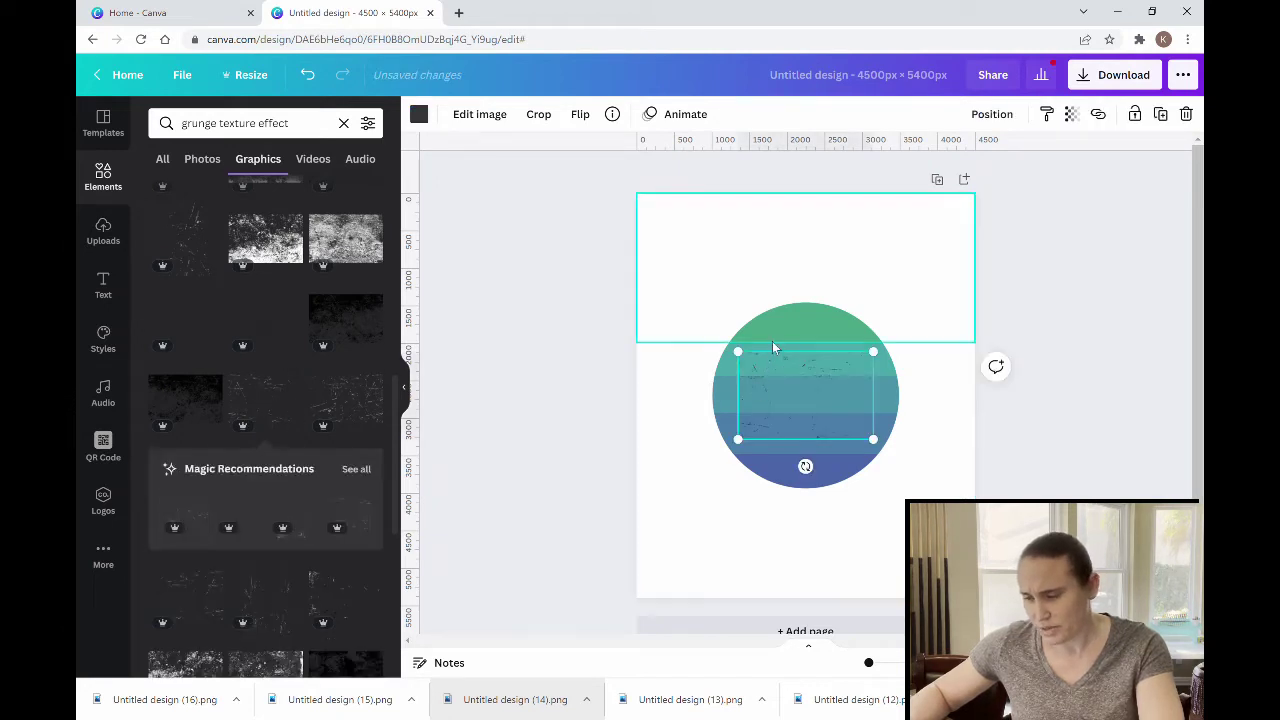
left_click_drag(752, 363, 644, 292)
left_click_drag(899, 483, 1005, 551)
left_click_drag(924, 495, 974, 494)
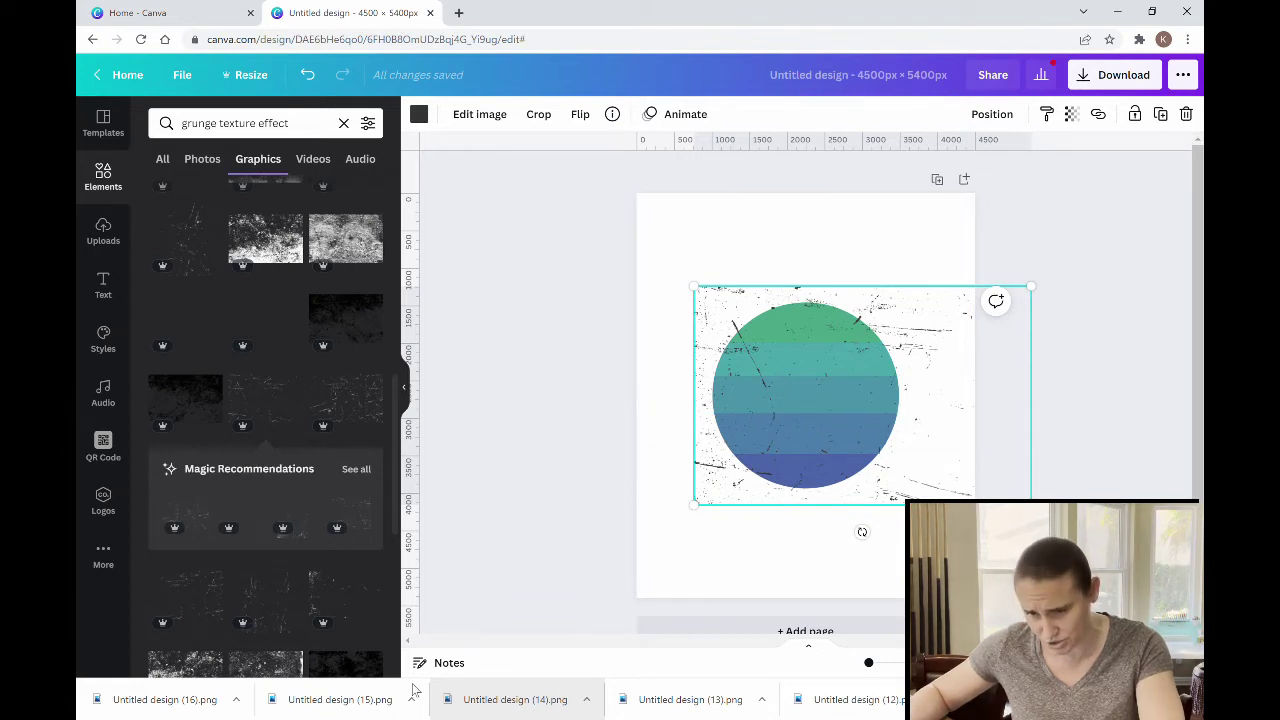
Add a second grunge texture, enlarge it to about 4,042 × 2,633 px and centre it on the circle
left_click(207, 605)
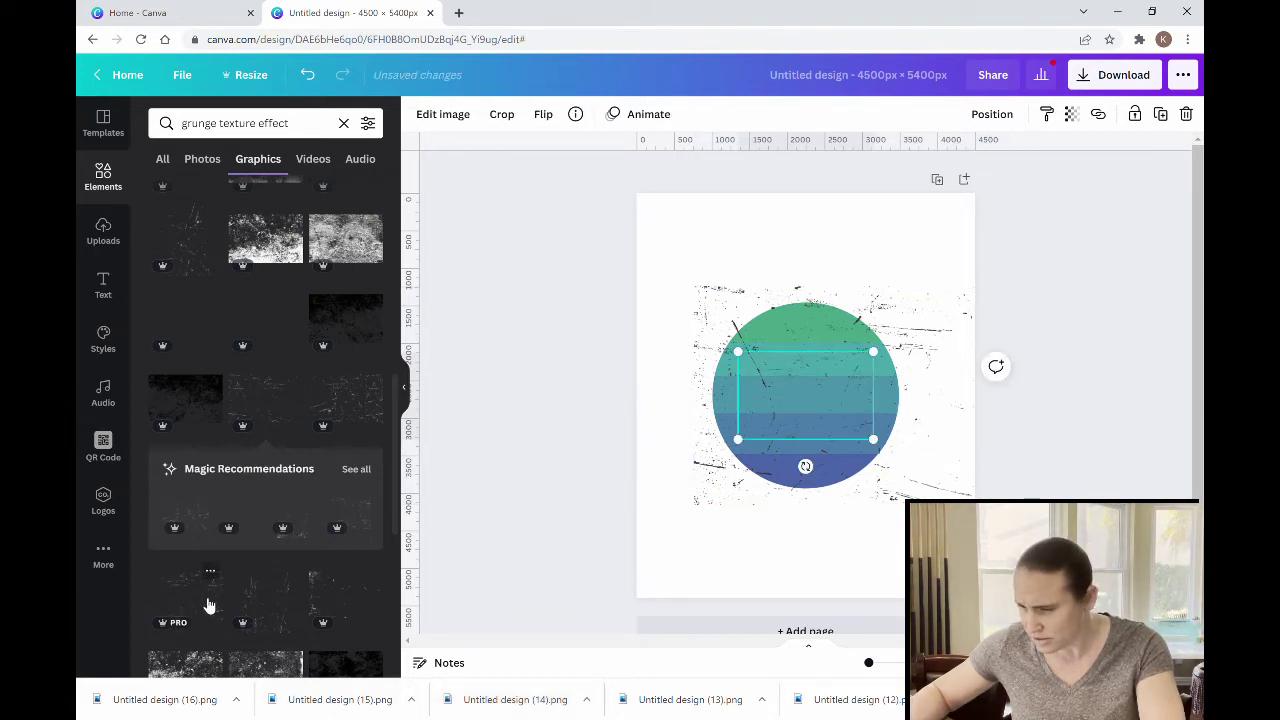
left_click_drag(884, 362, 973, 288)
left_click_drag(737, 463, 689, 521)
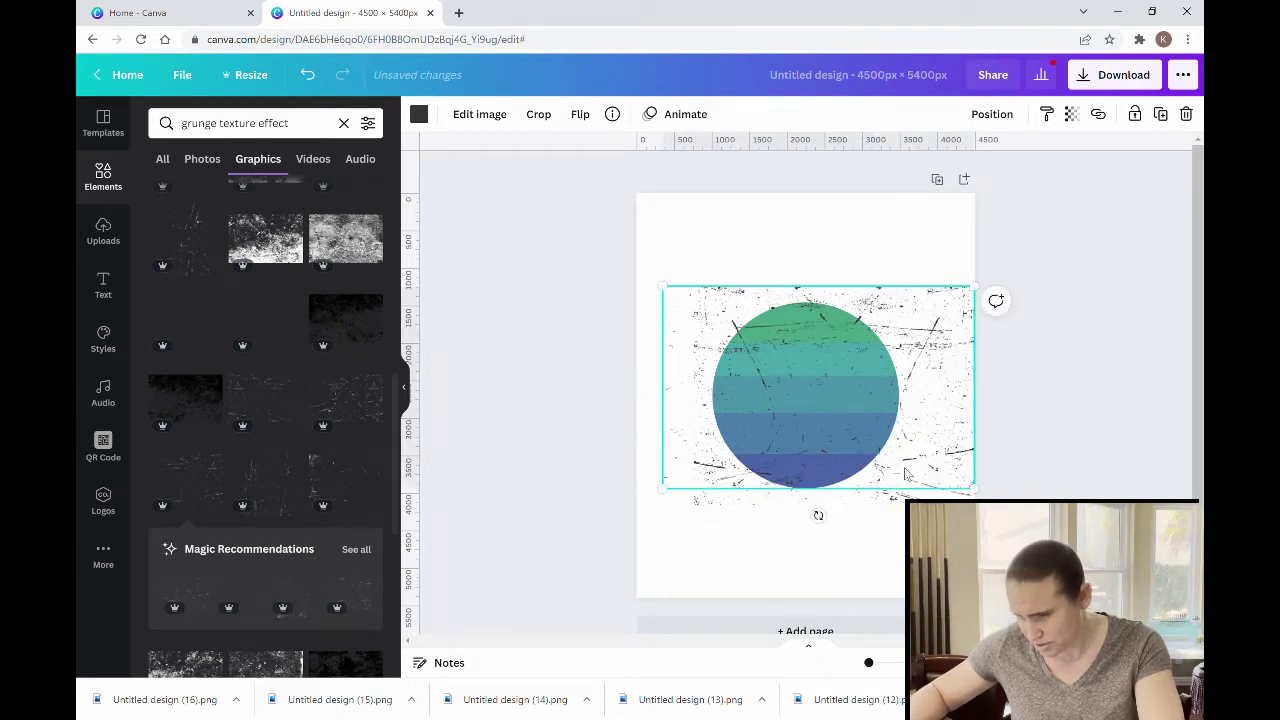
left_click_drag(930, 468, 890, 413)
Add a third grunge texture from further down the Graphics results and stretch it tall over the circle
left_click(785, 566)
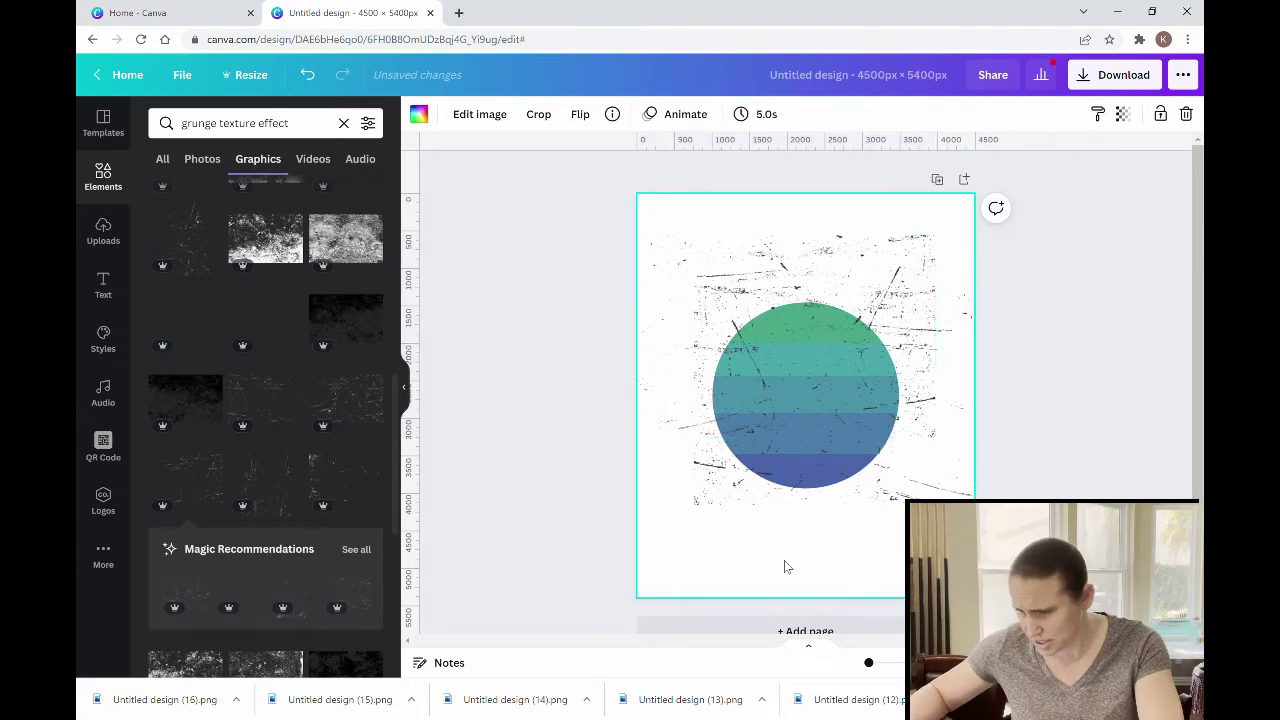
scroll(340, 466, "down", 3)
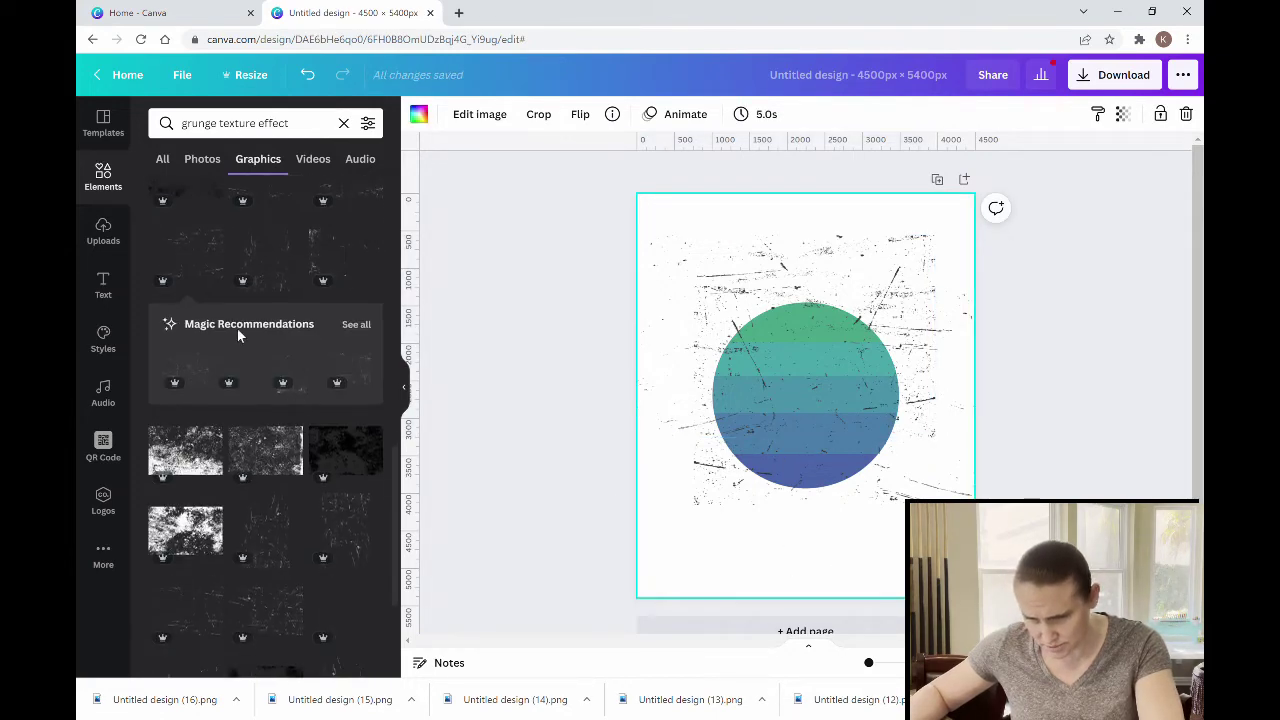
scroll(270, 335, "down", 5)
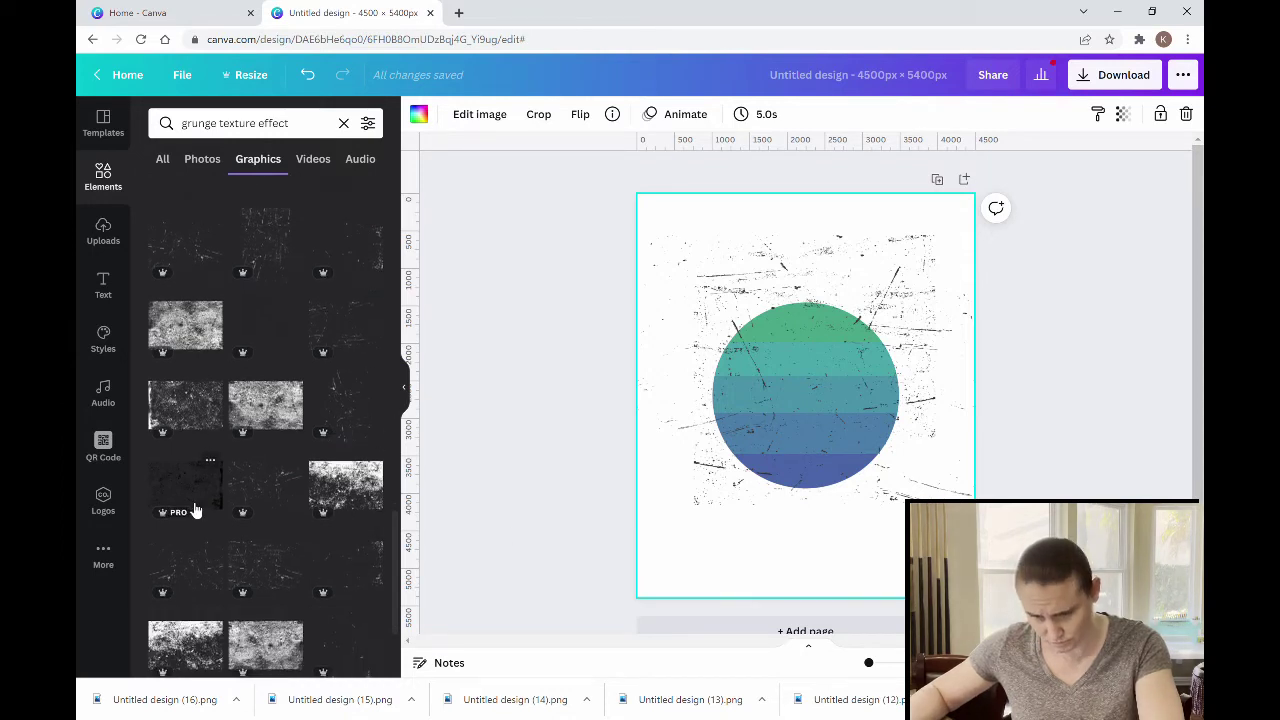
scroll(240, 510, "down", 2)
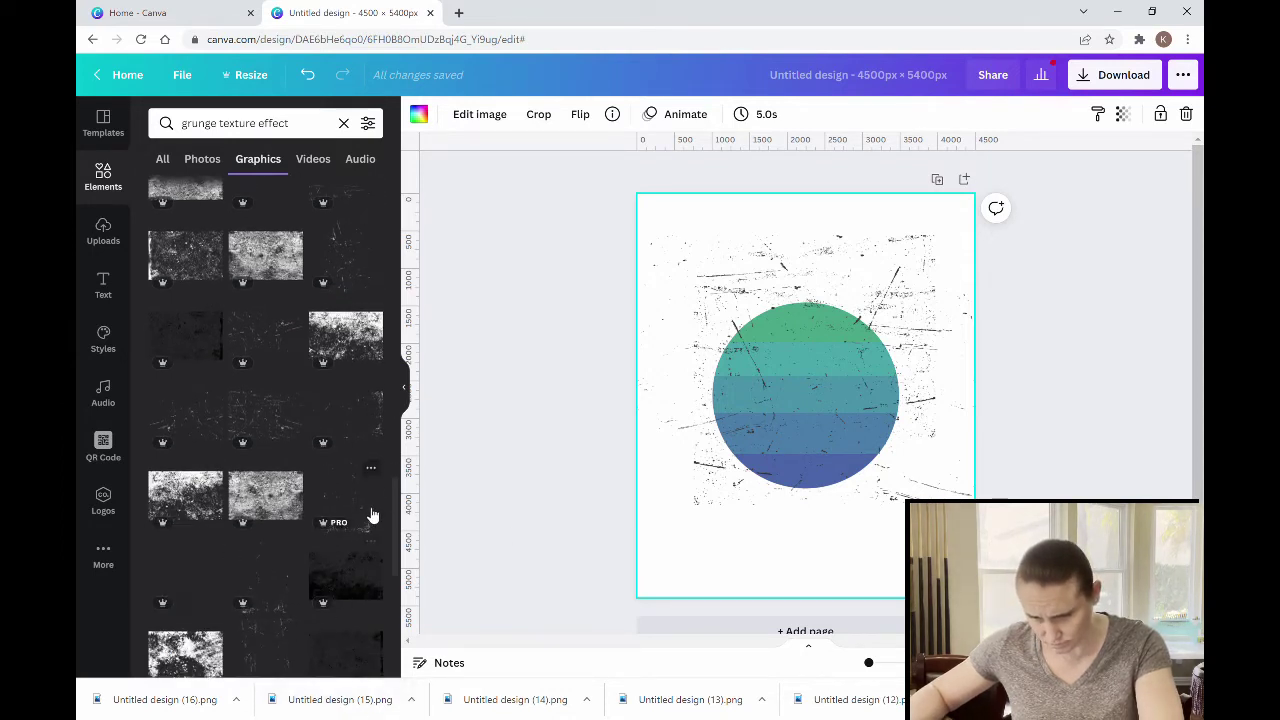
left_click(355, 500)
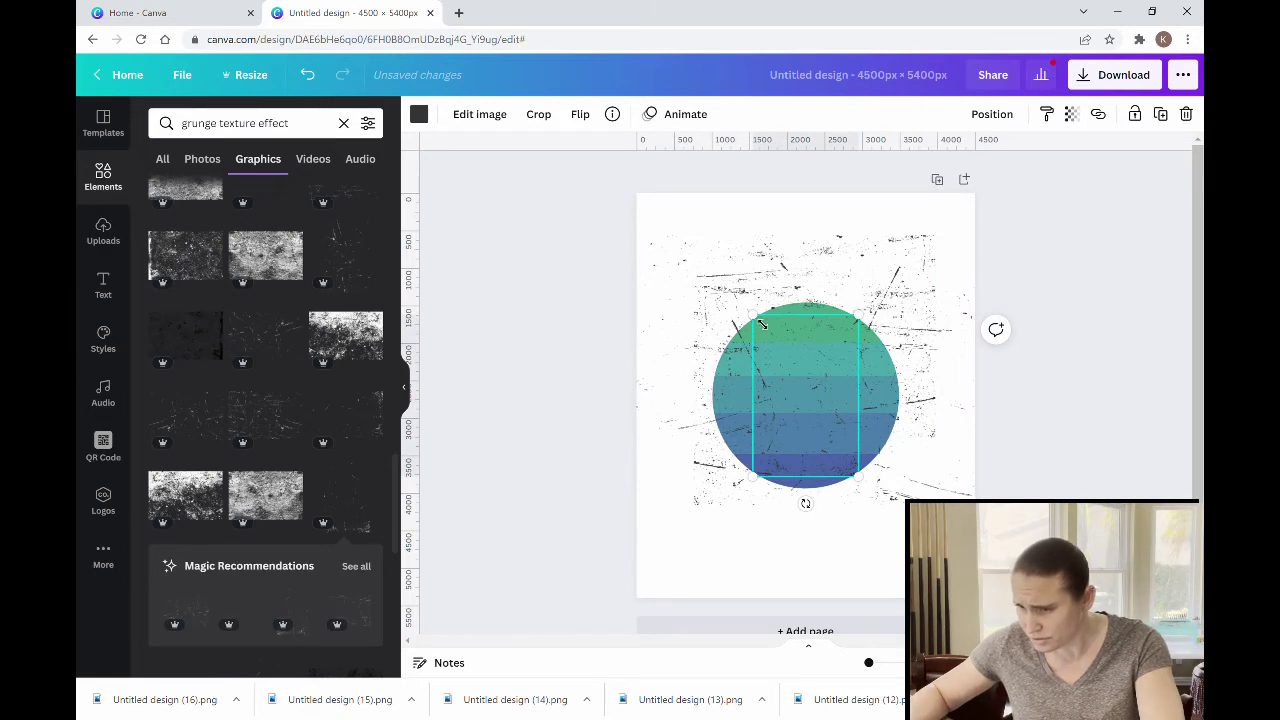
left_click_drag(660, 261, 654, 257)
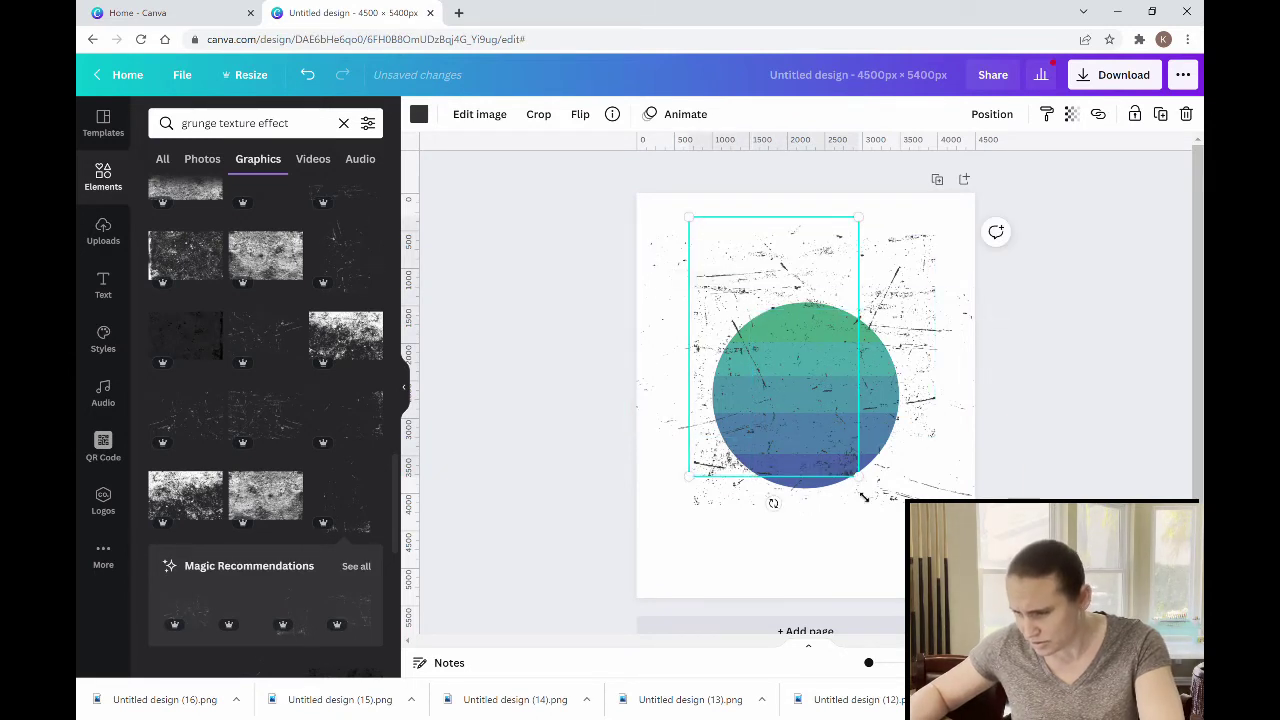
mouse_move(863, 480)
left_mouse_down()
mouse_move(914, 564)
mouse_move(894, 506)
mouse_move(838, 497)
mouse_move(863, 479)
mouse_move(838, 482)
left_mouse_up()
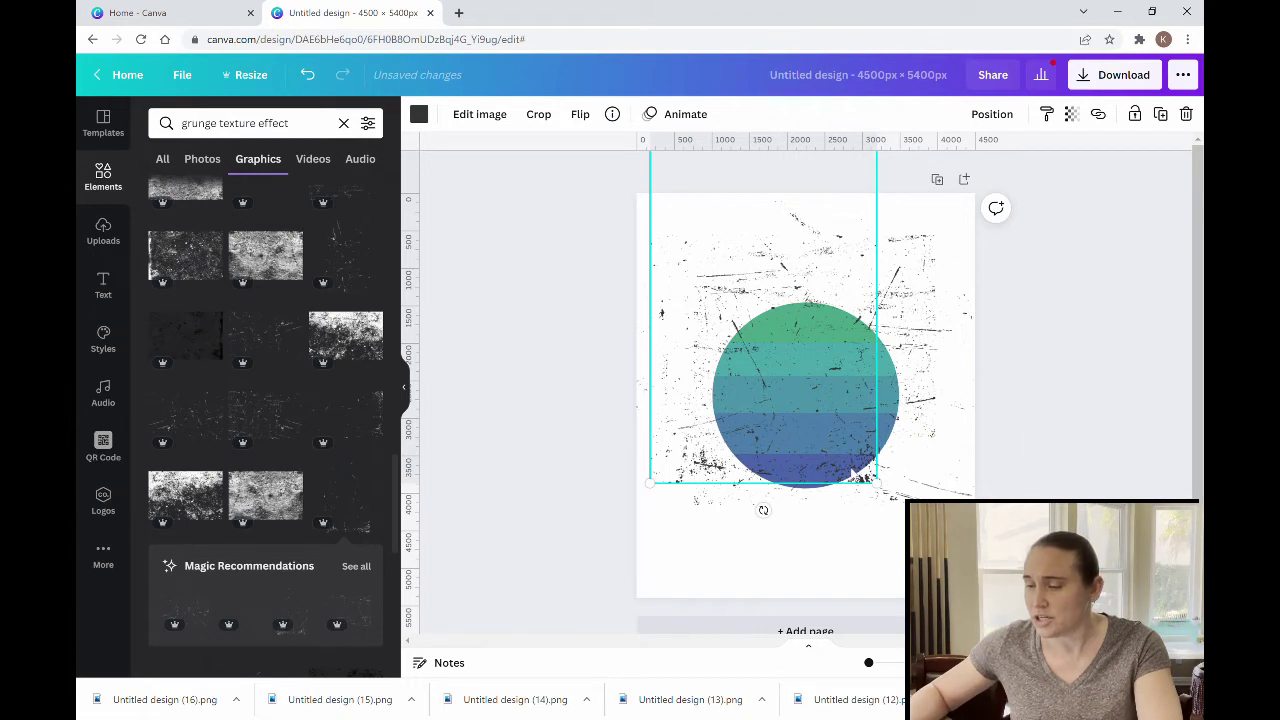
Colour the tall texture dark grey after trying other swatches, and stretch it toward the page bottom
left_click(419, 114)
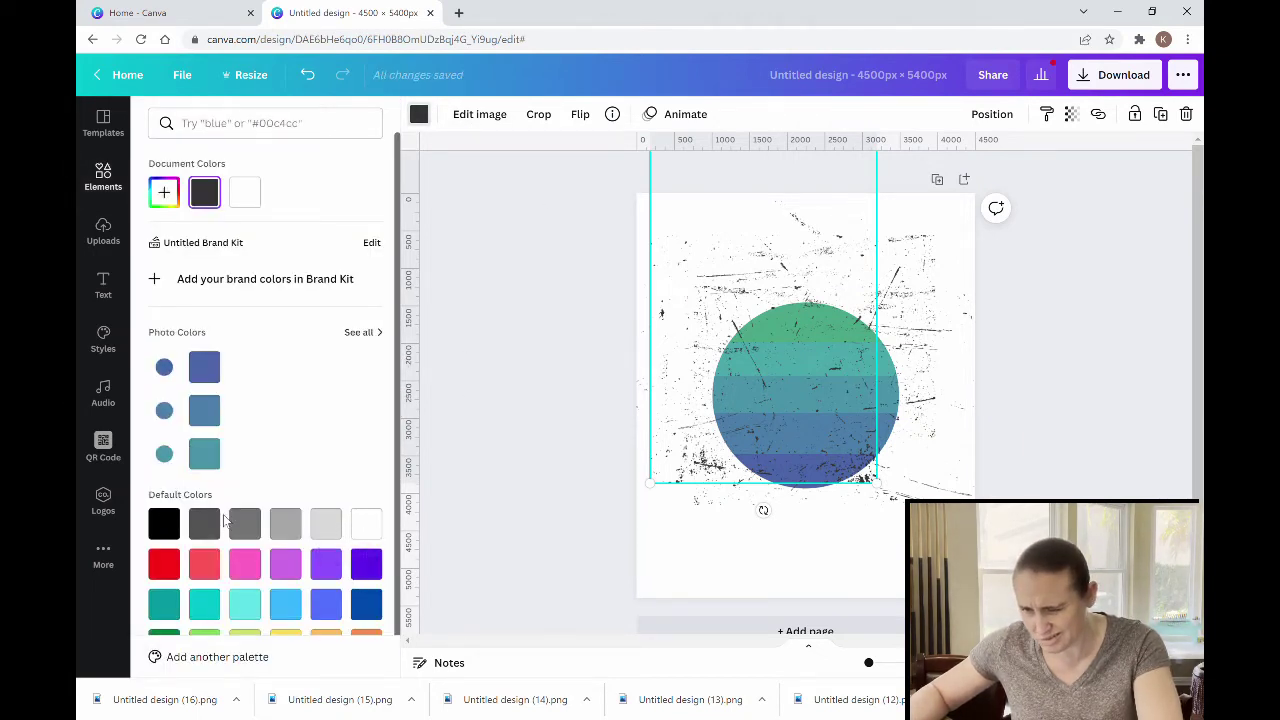
left_click(256, 538)
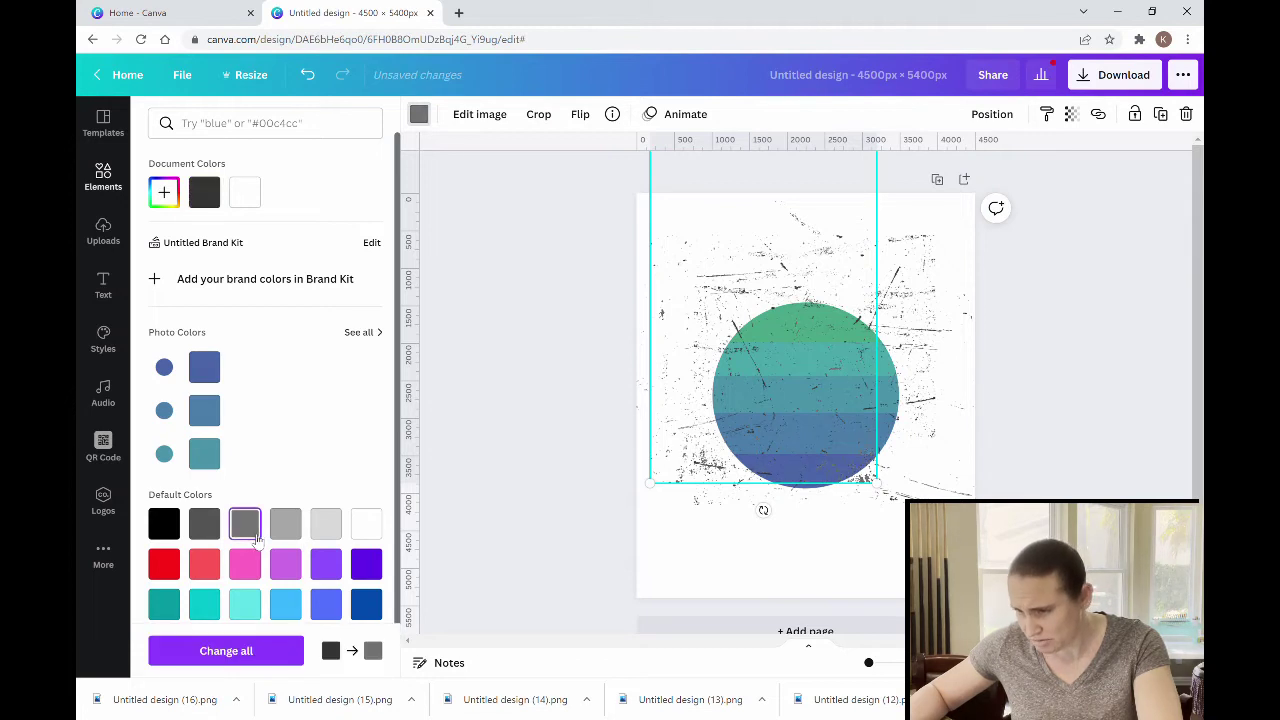
left_click(370, 535)
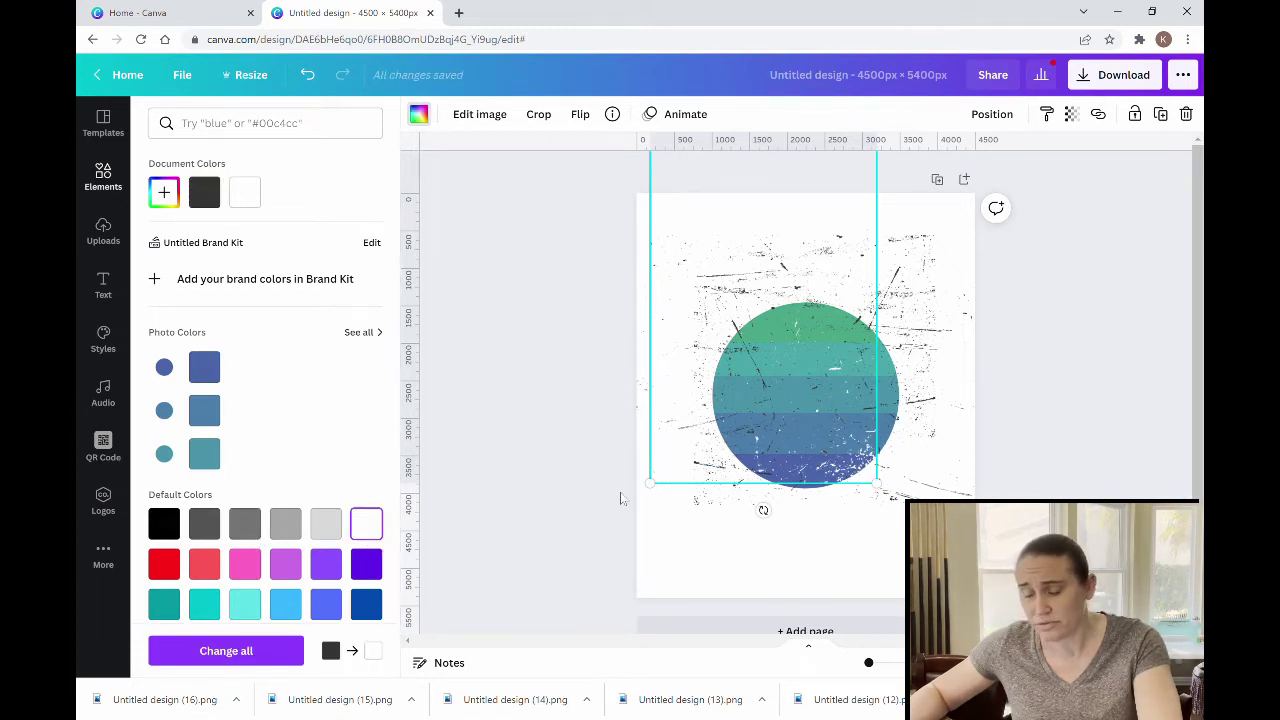
left_click(368, 607)
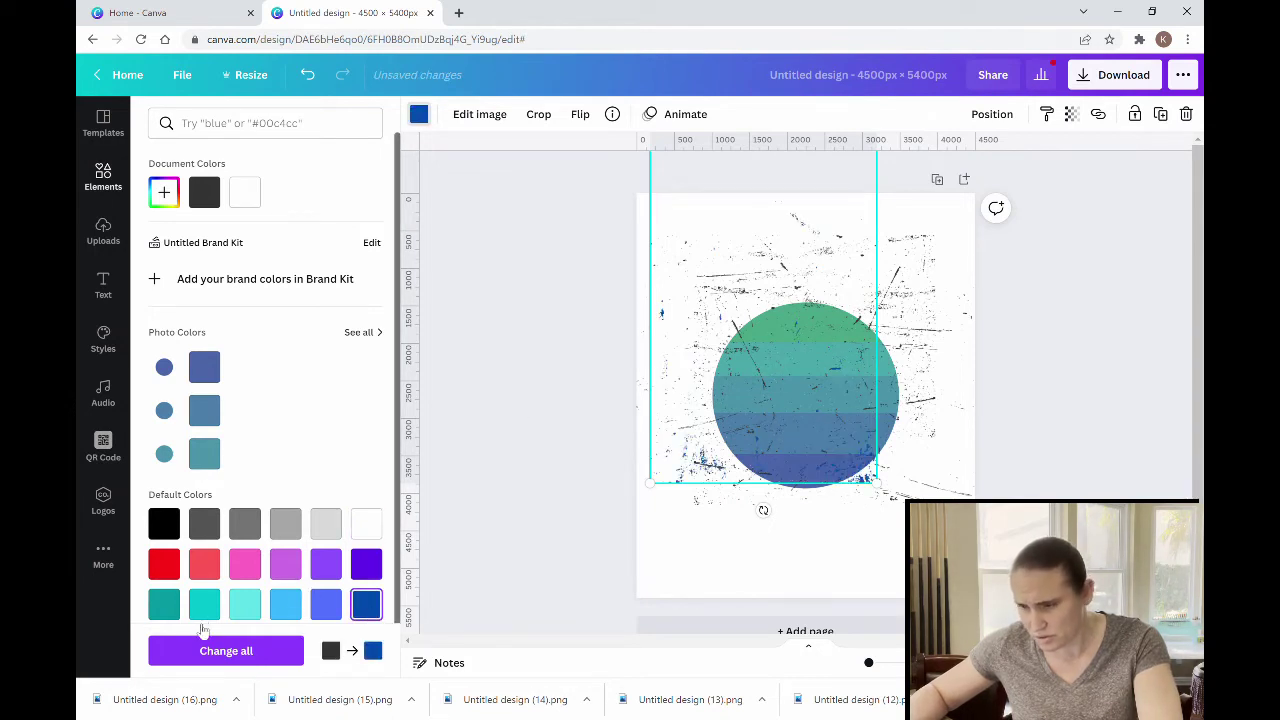
left_click(246, 612)
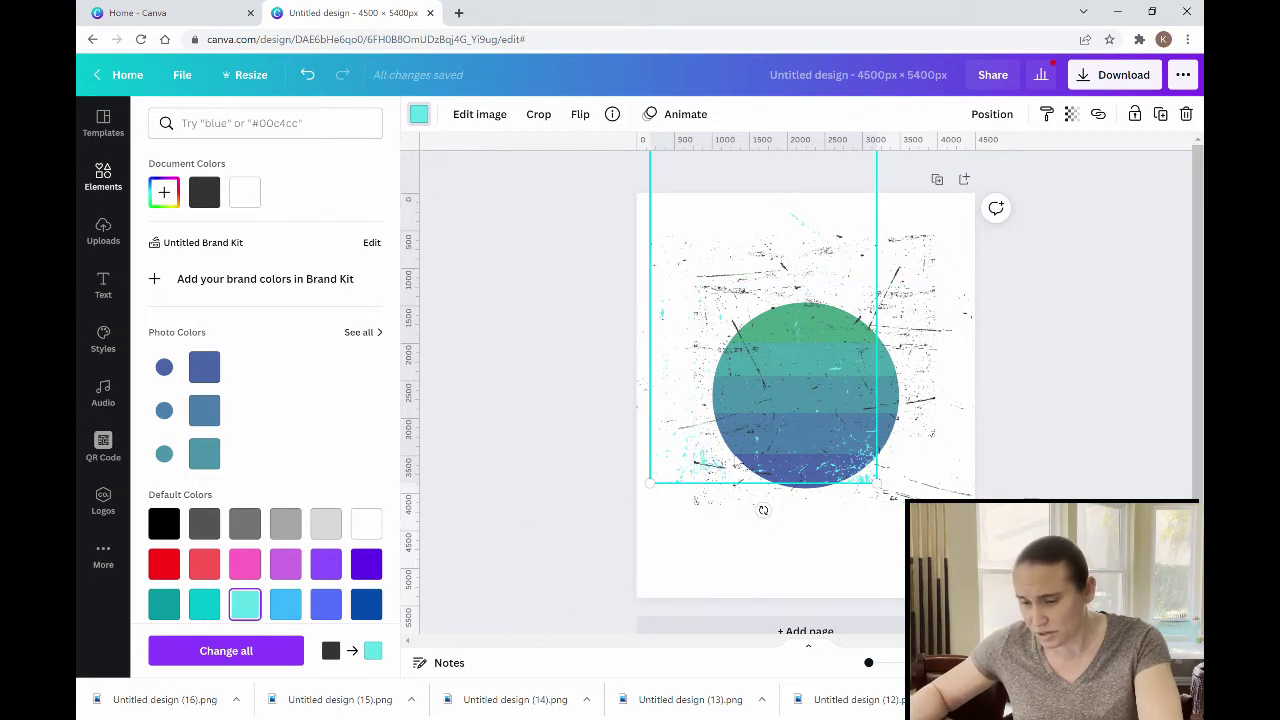
left_click(216, 527)
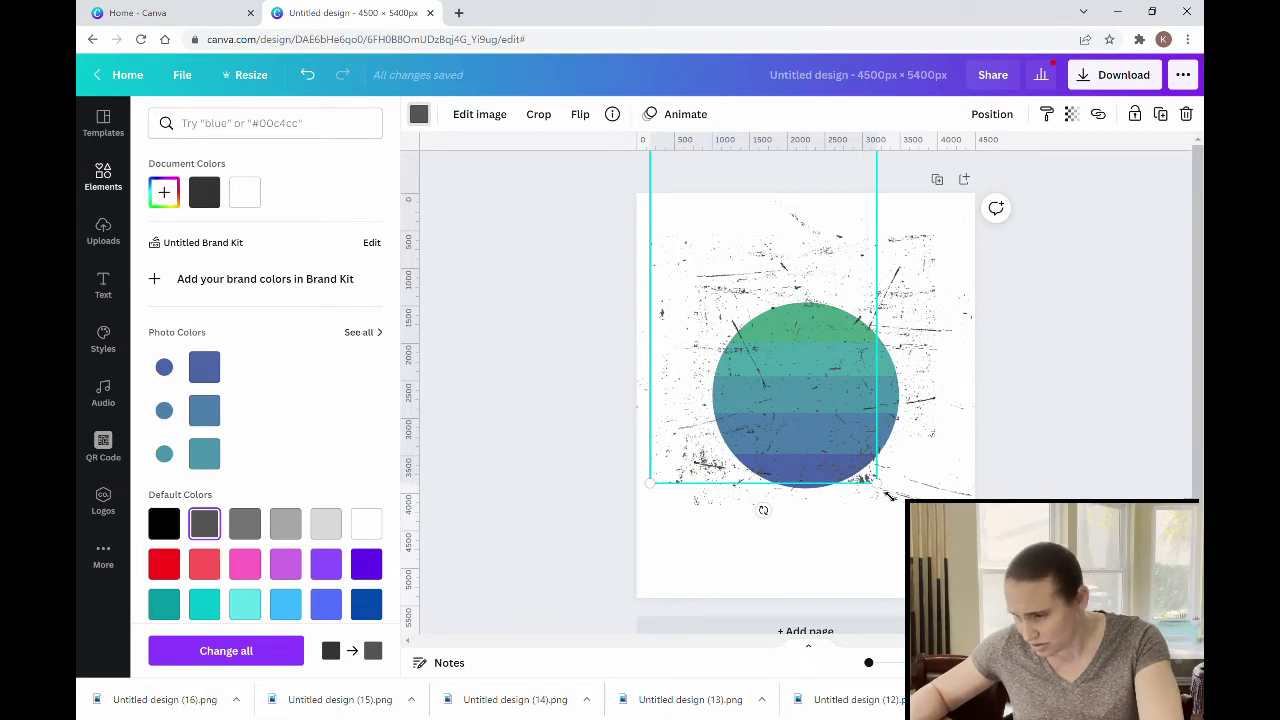
left_click_drag(884, 490, 856, 577)
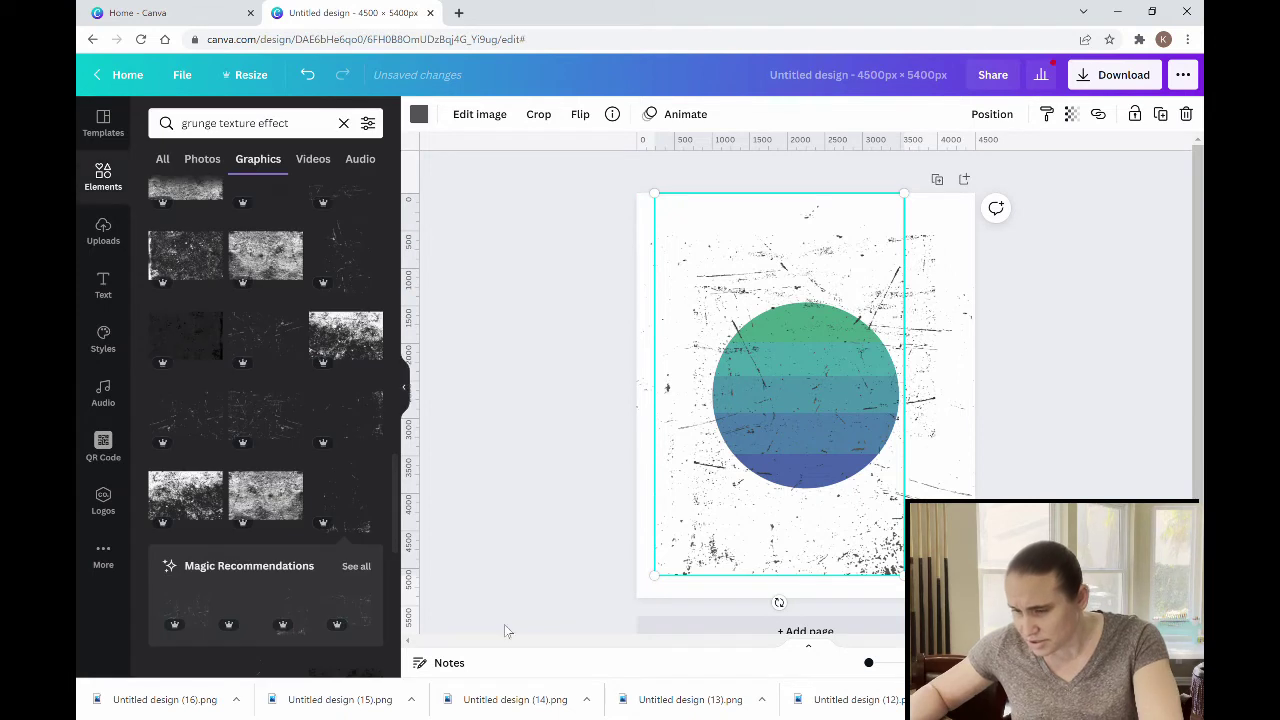
Show all the Magic Recommendations grunge textures and browse through them
scroll(307, 516, "down", 2)
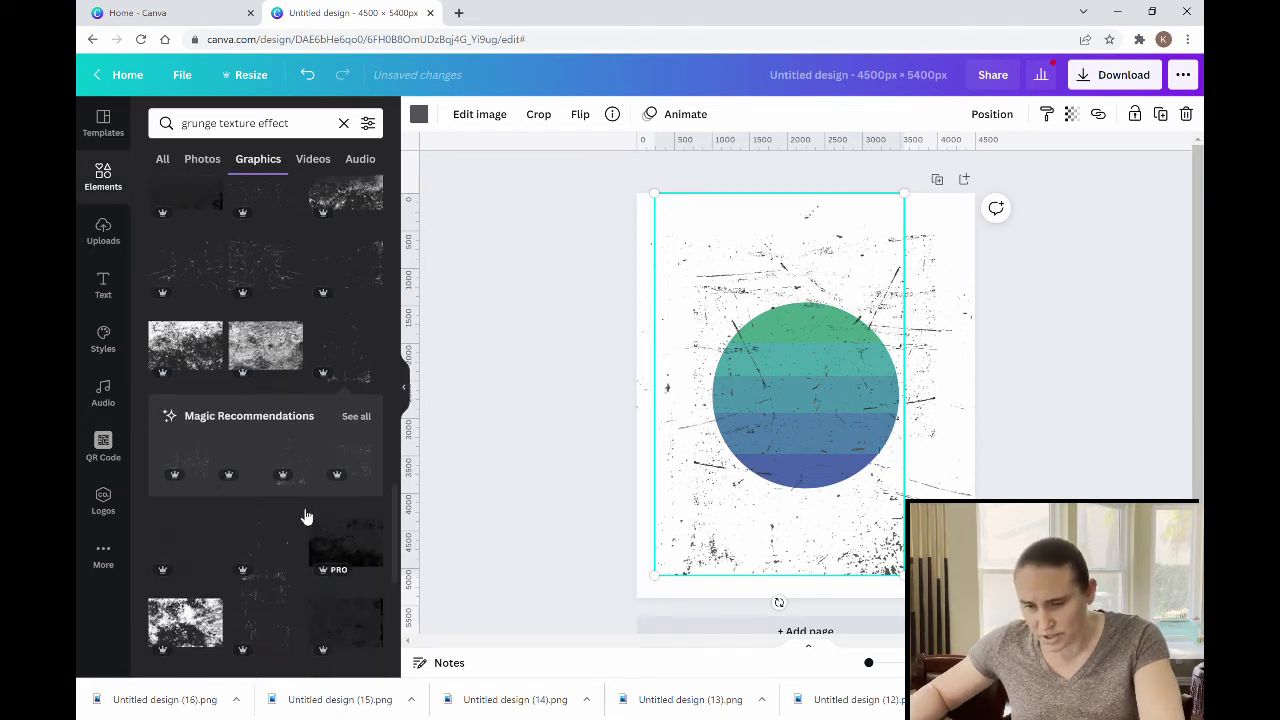
left_click(357, 418)
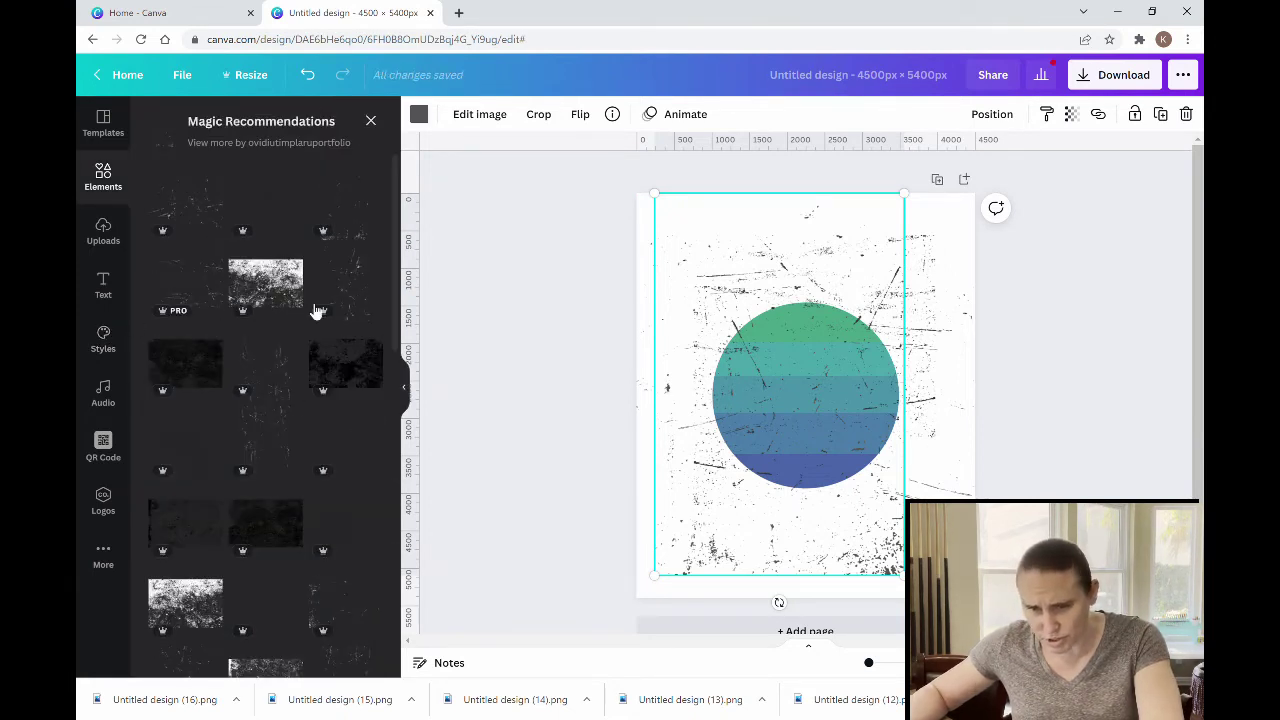
scroll(340, 262, "down", 5)
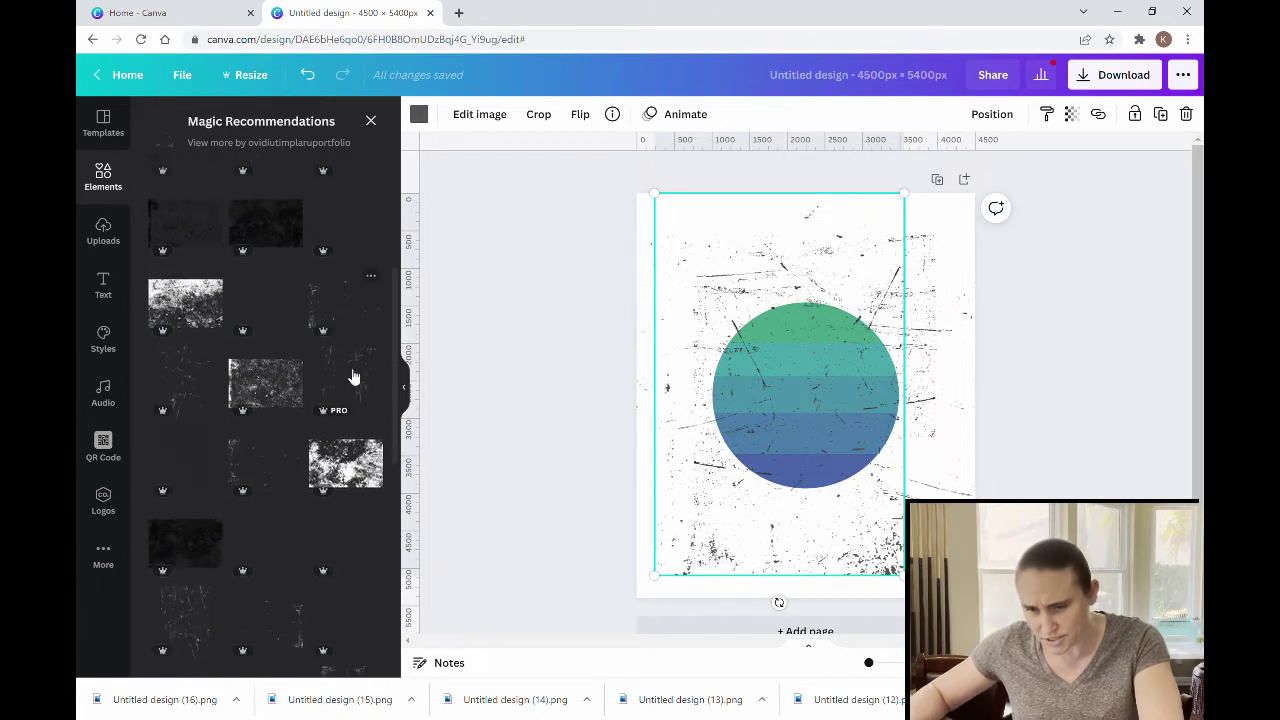
scroll(243, 409, "down", 2)
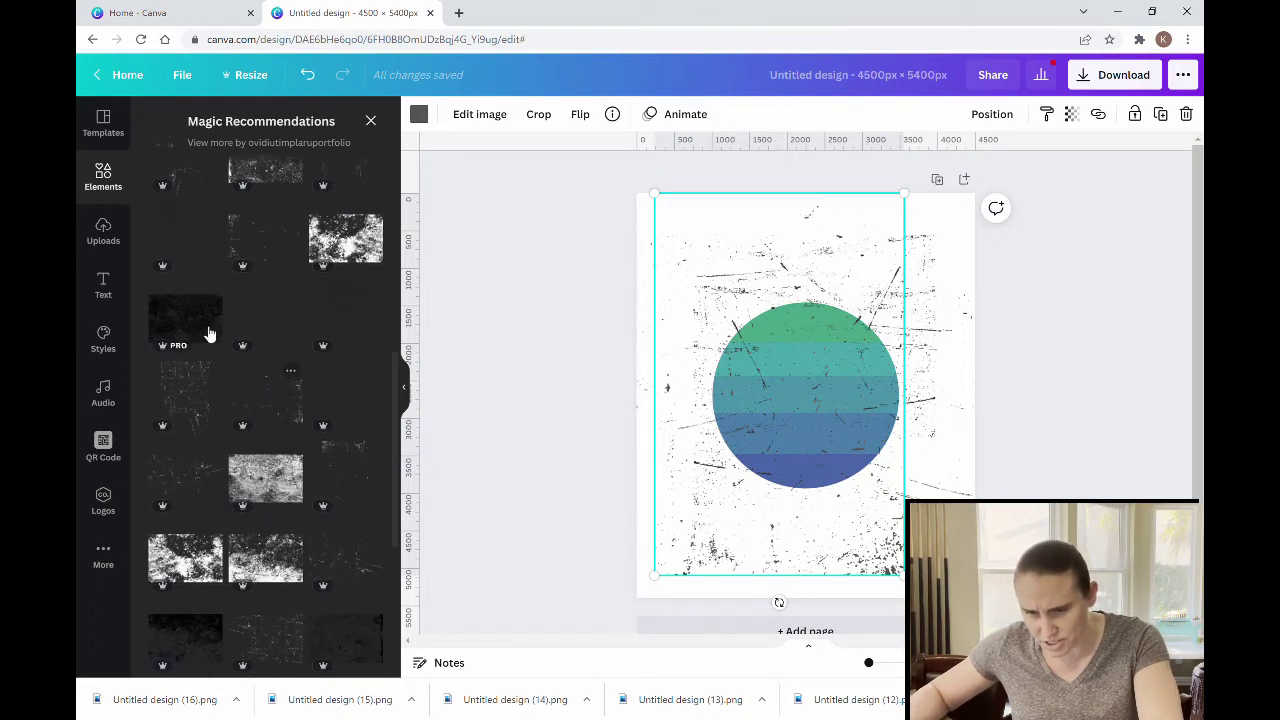
Enlarge the smaller texture over the circle to about 2,623 × 4,024 px
left_click(835, 330)
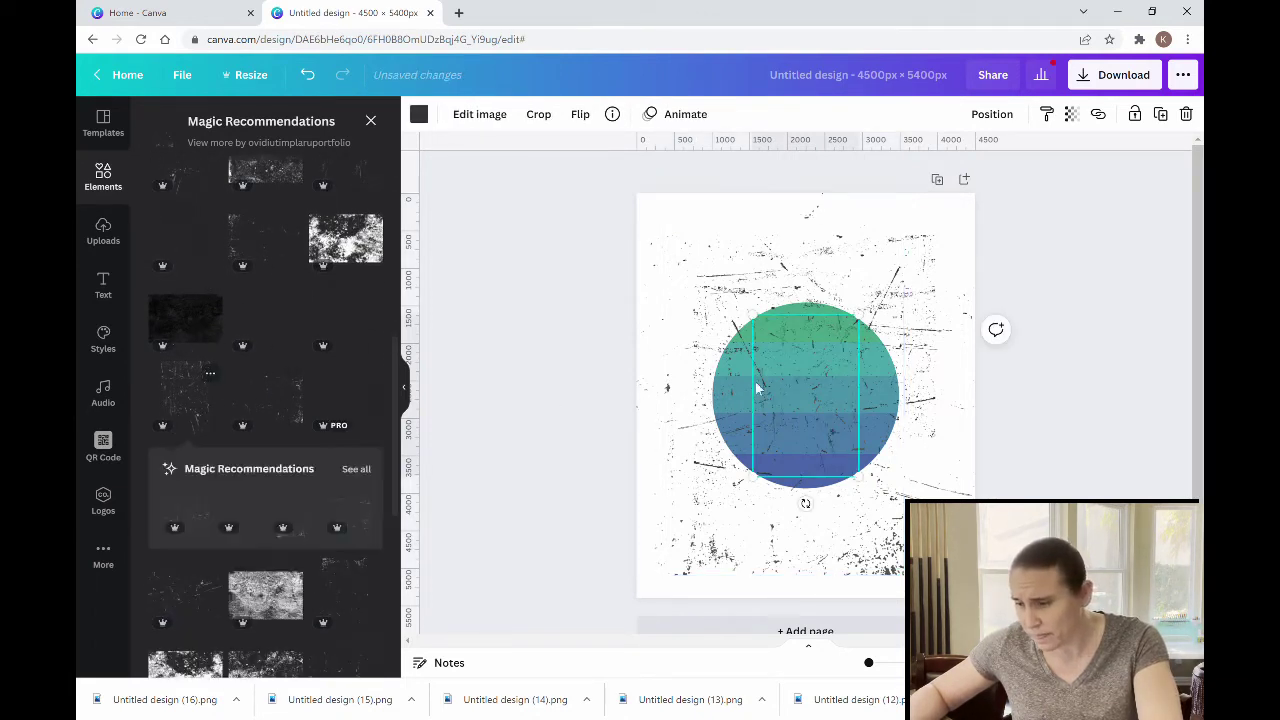
left_click_drag(875, 325, 893, 262)
left_click_drag(906, 483, 910, 494)
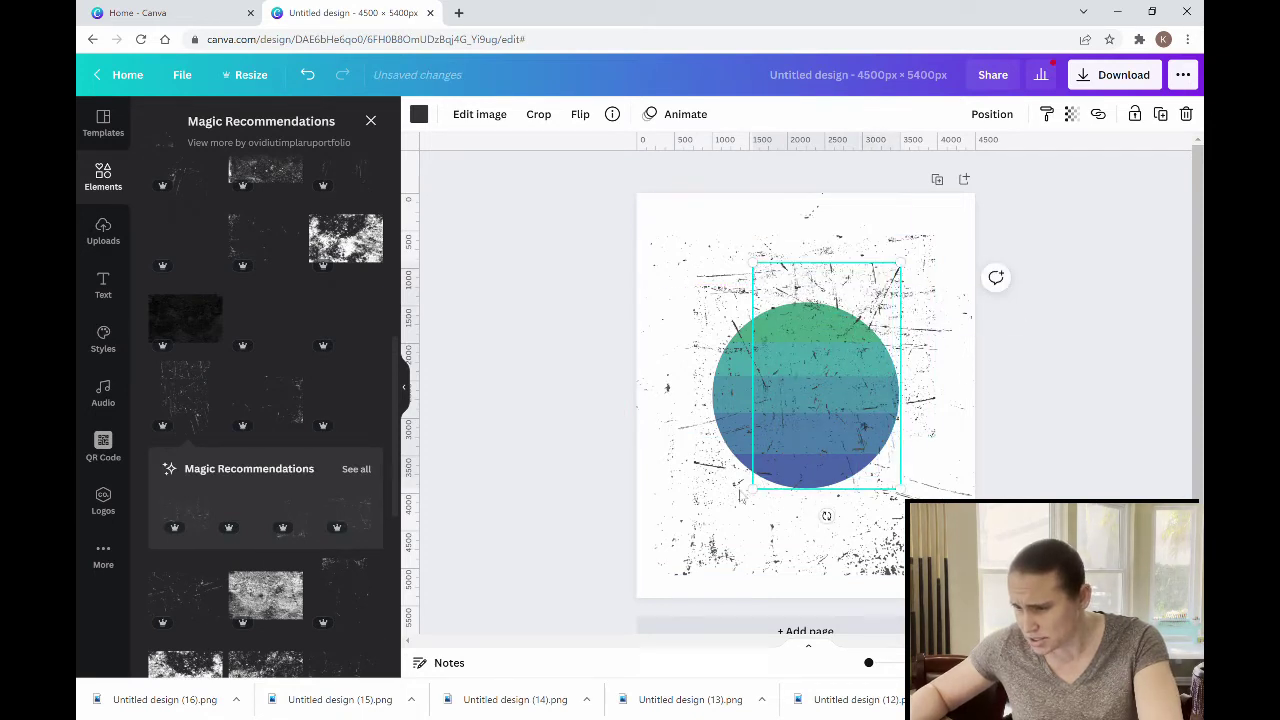
left_click_drag(750, 490, 657, 535)
double_click(655, 539)
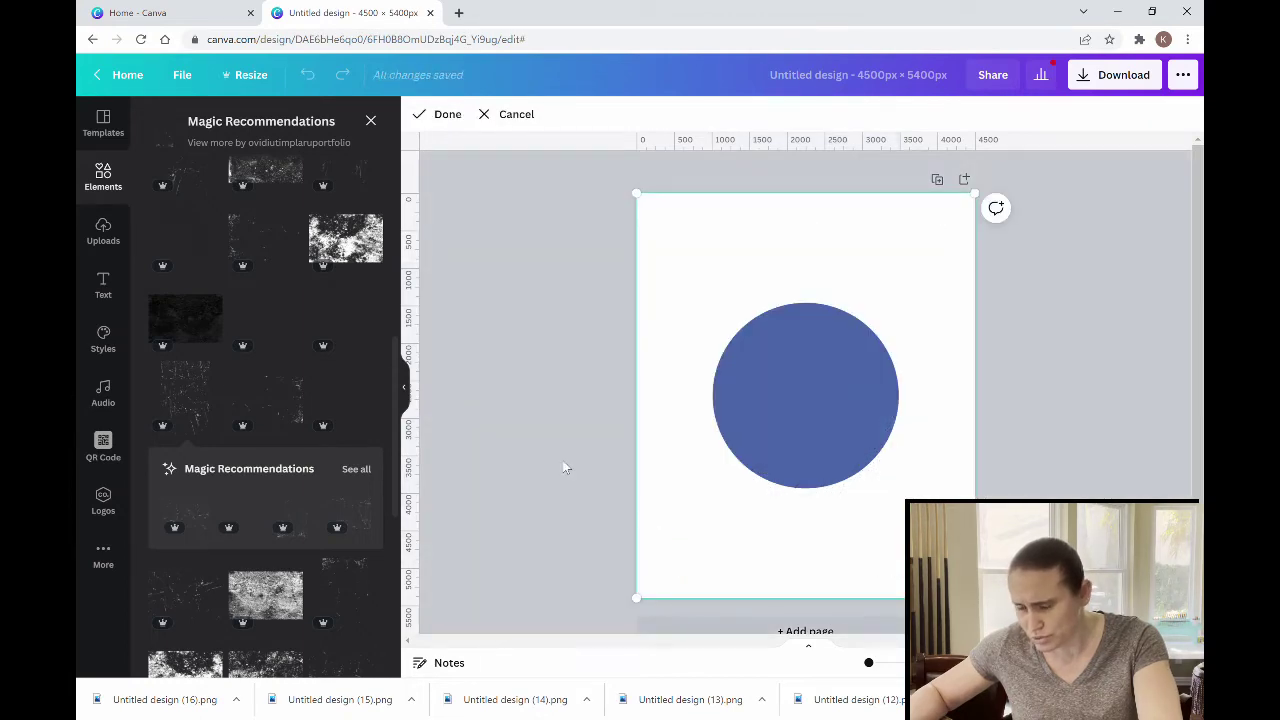
left_click(508, 118)
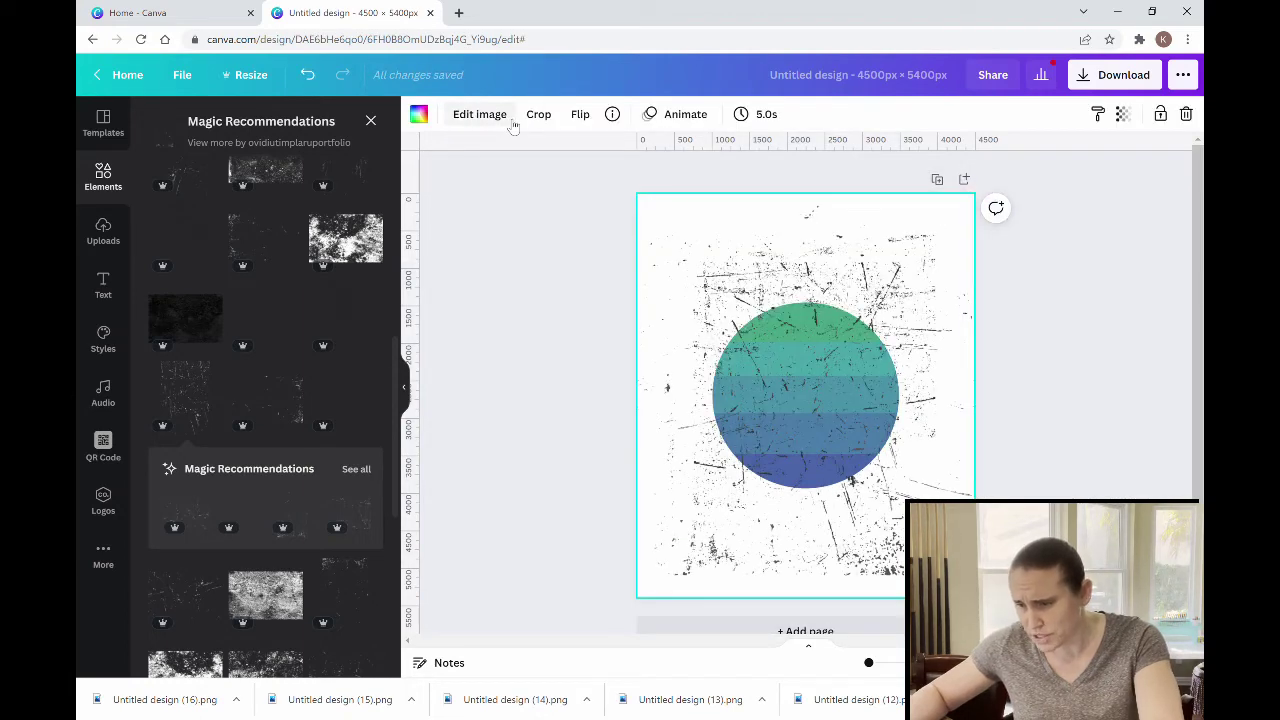
Colour the smaller texture white
left_click(865, 414)
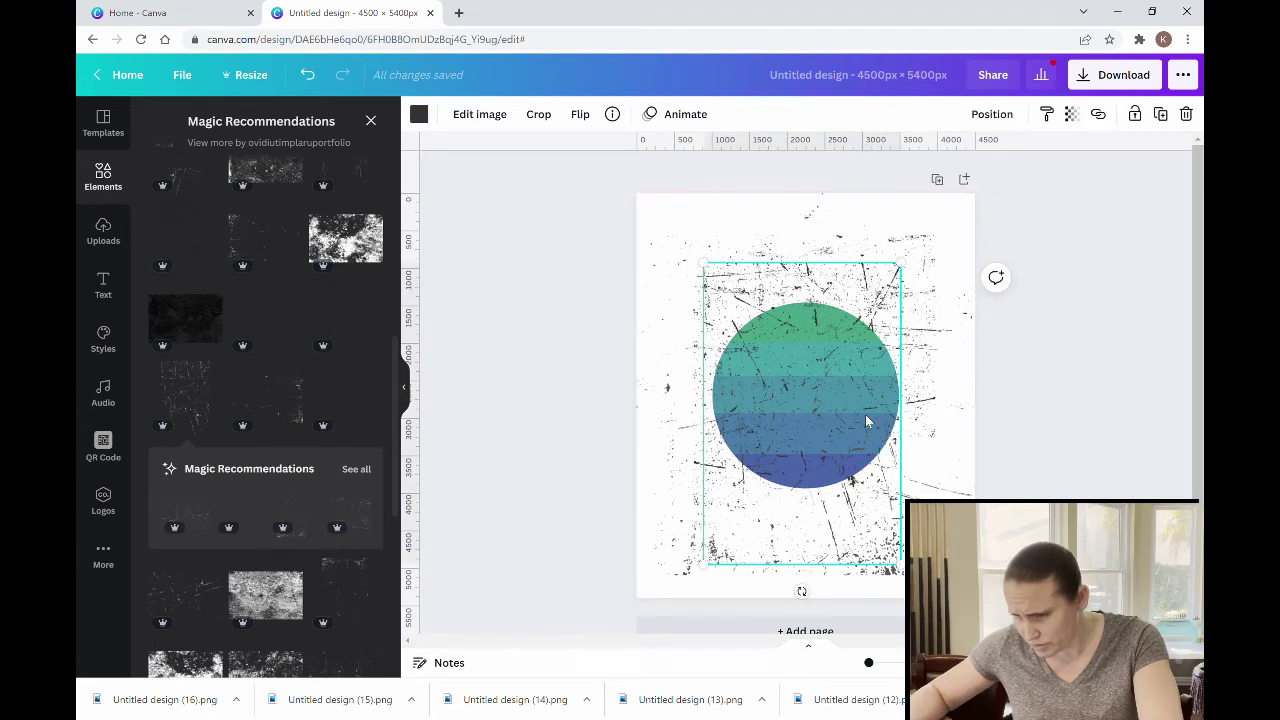
left_click(418, 114)
left_click(368, 524)
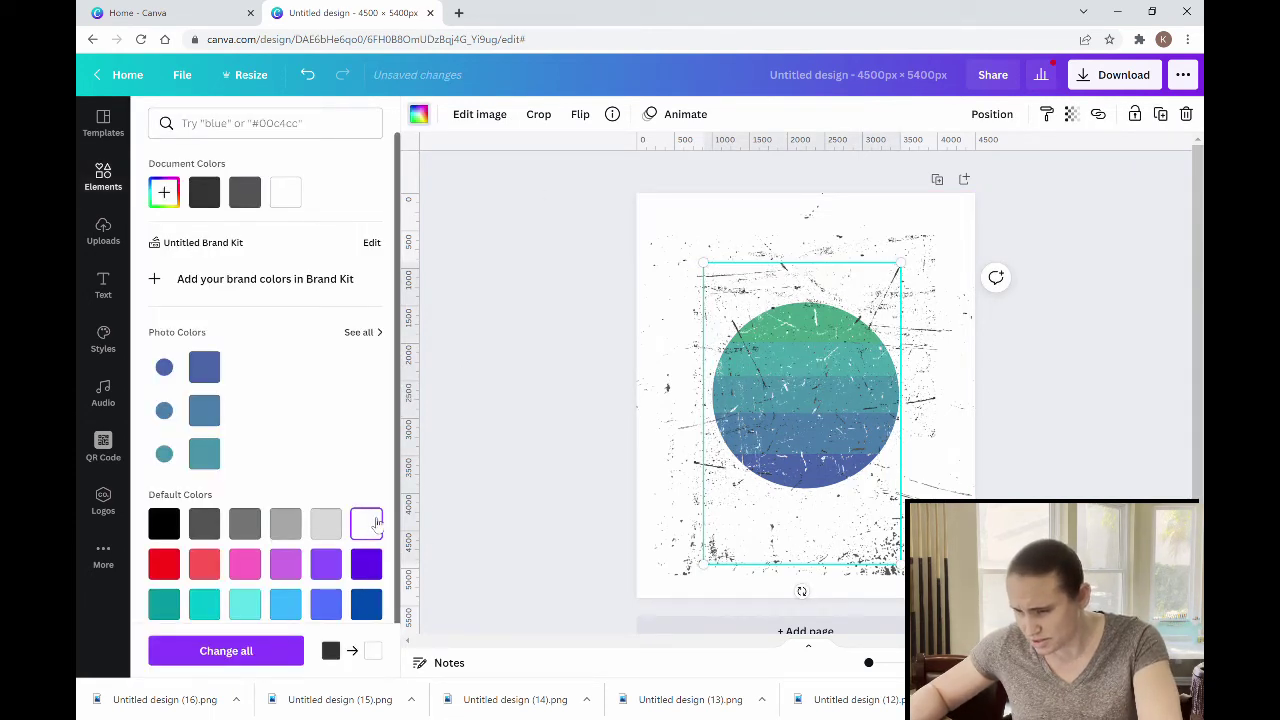
Colour the inner texture dark blue after trying grey, turquoise and teal swatches
left_click(338, 523)
left_click(257, 527)
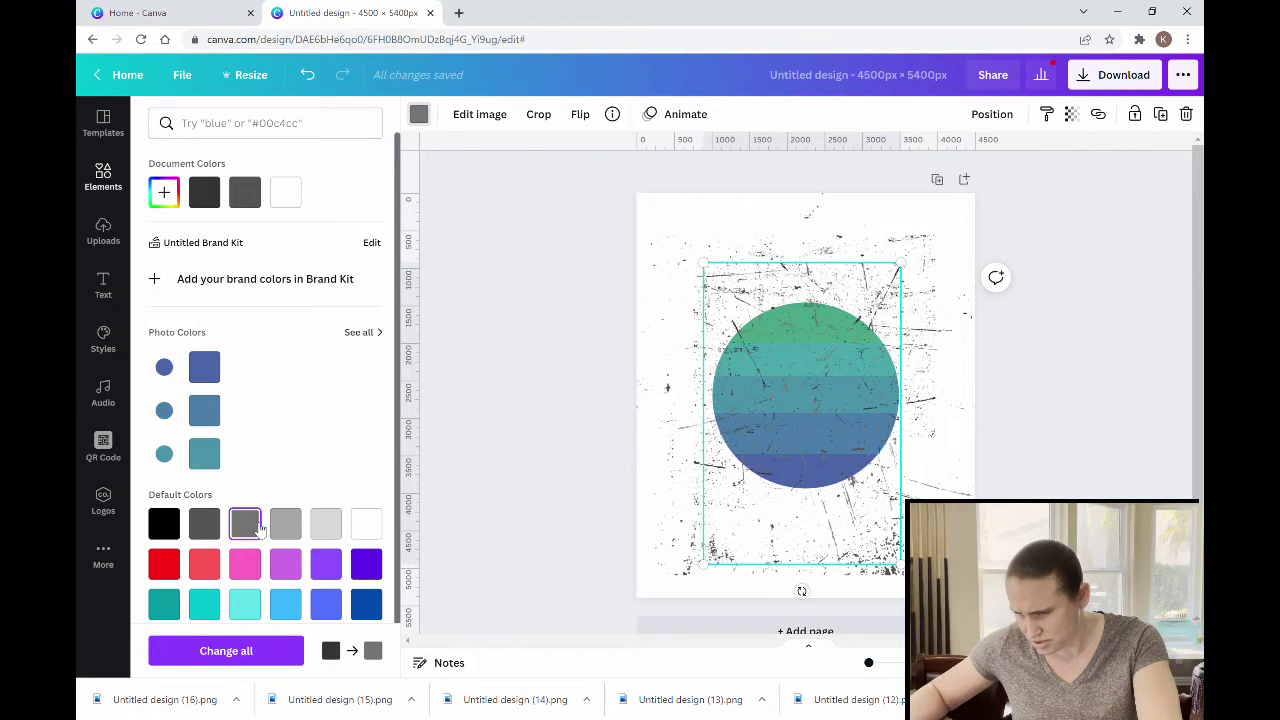
left_click(250, 607)
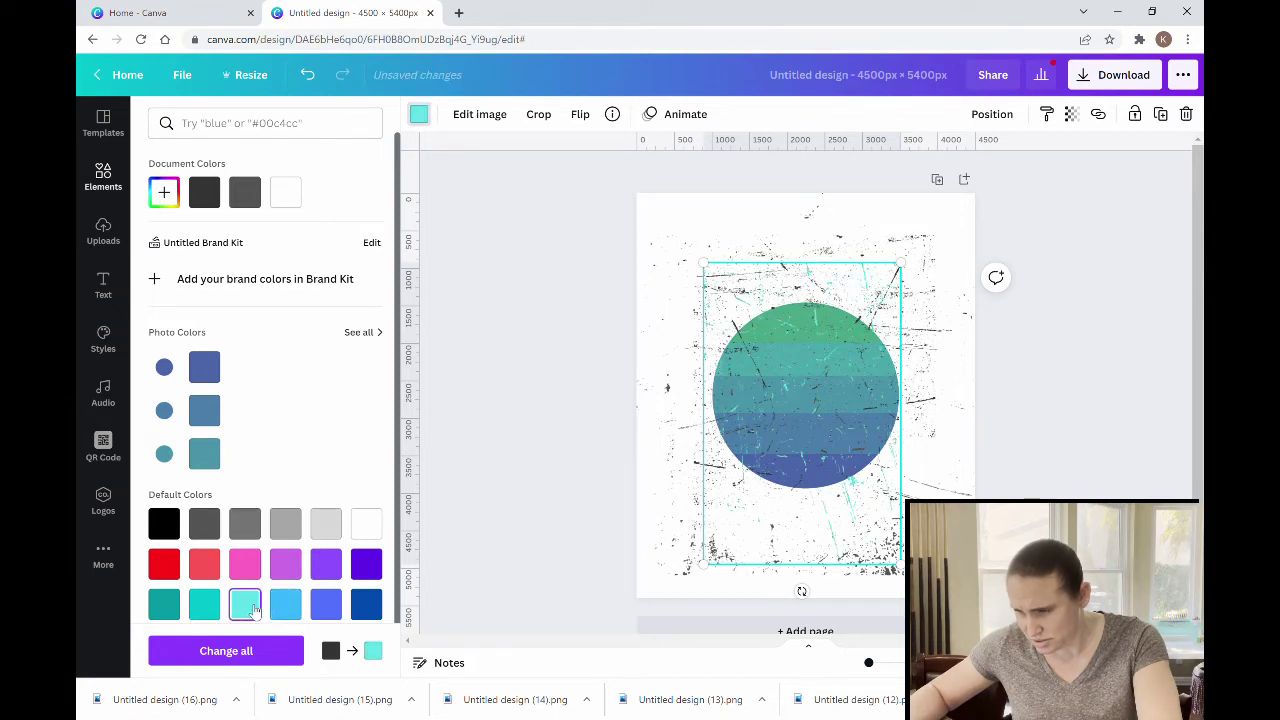
left_click(206, 606)
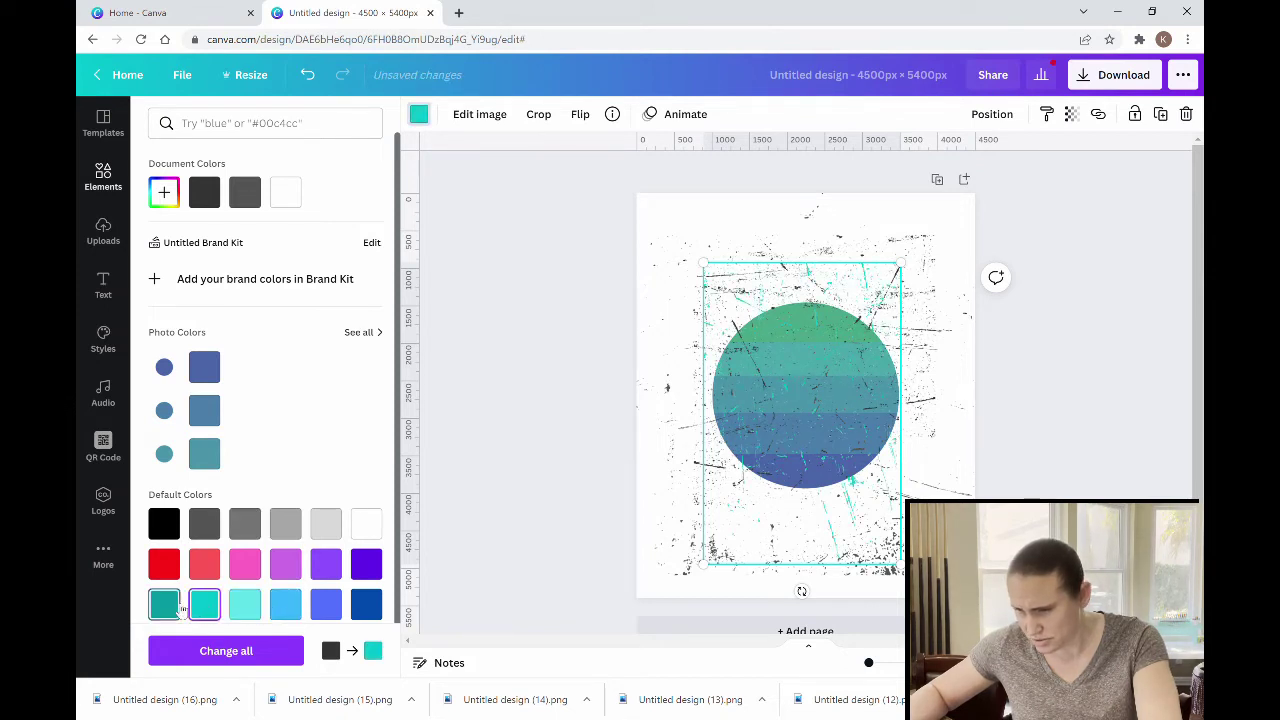
left_click(178, 607)
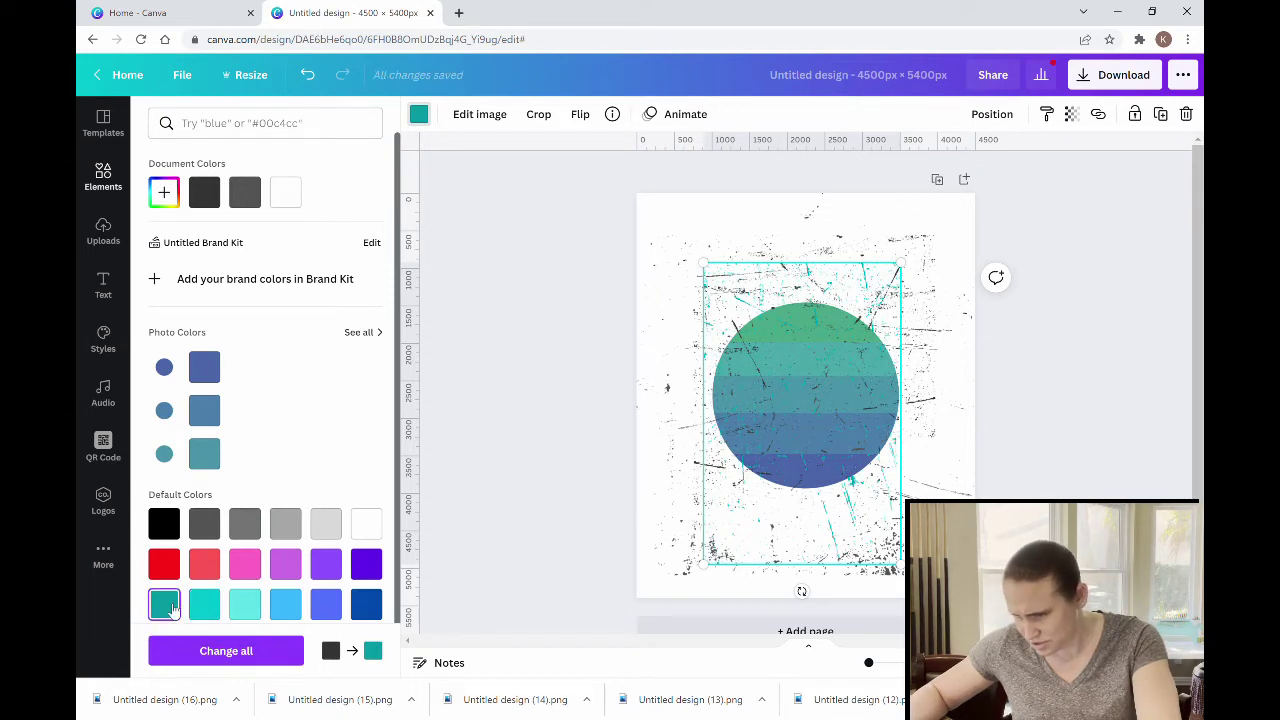
left_click(366, 608)
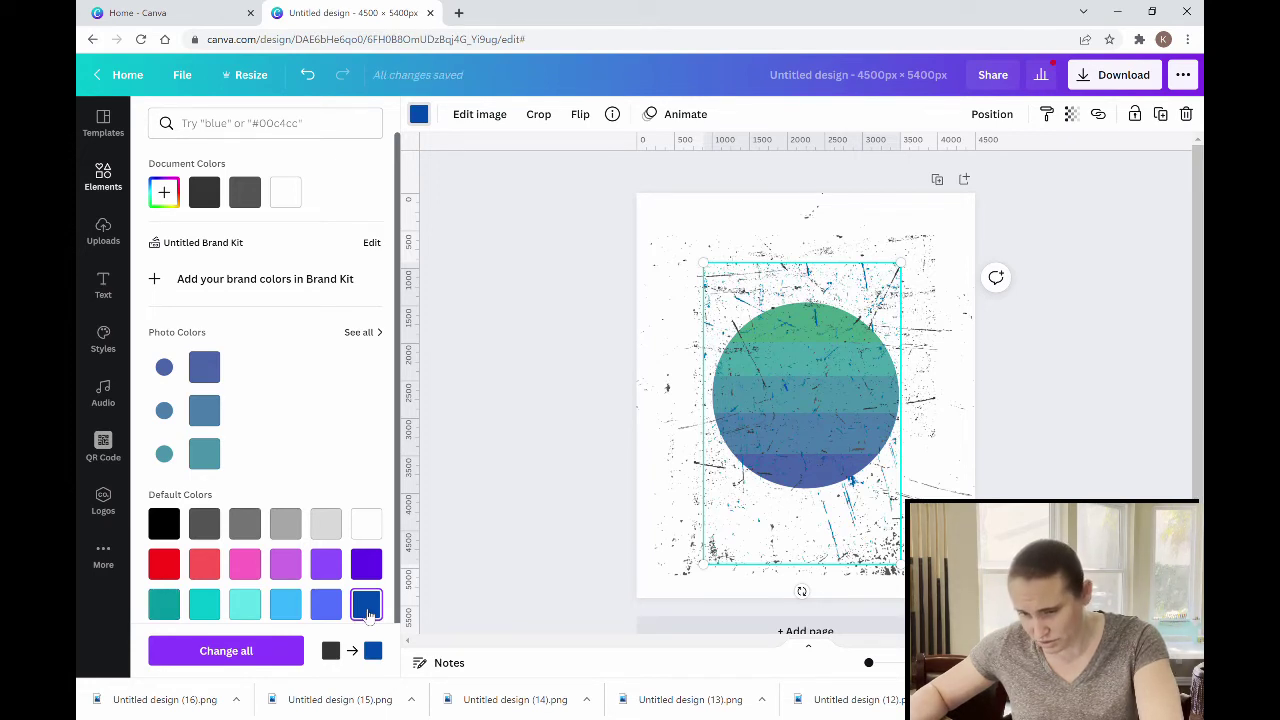
left_click(522, 401)
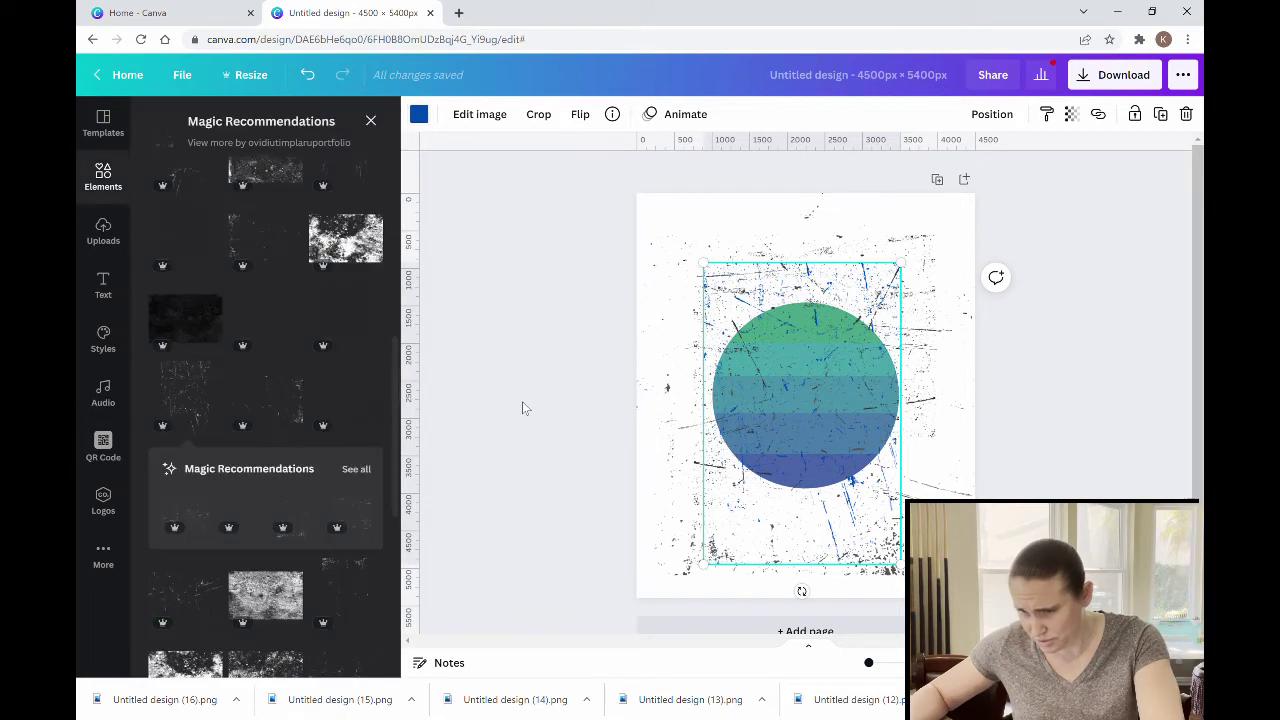
Add another grunge texture, rotate it -91° and enlarge it over the circle
left_click(191, 393)
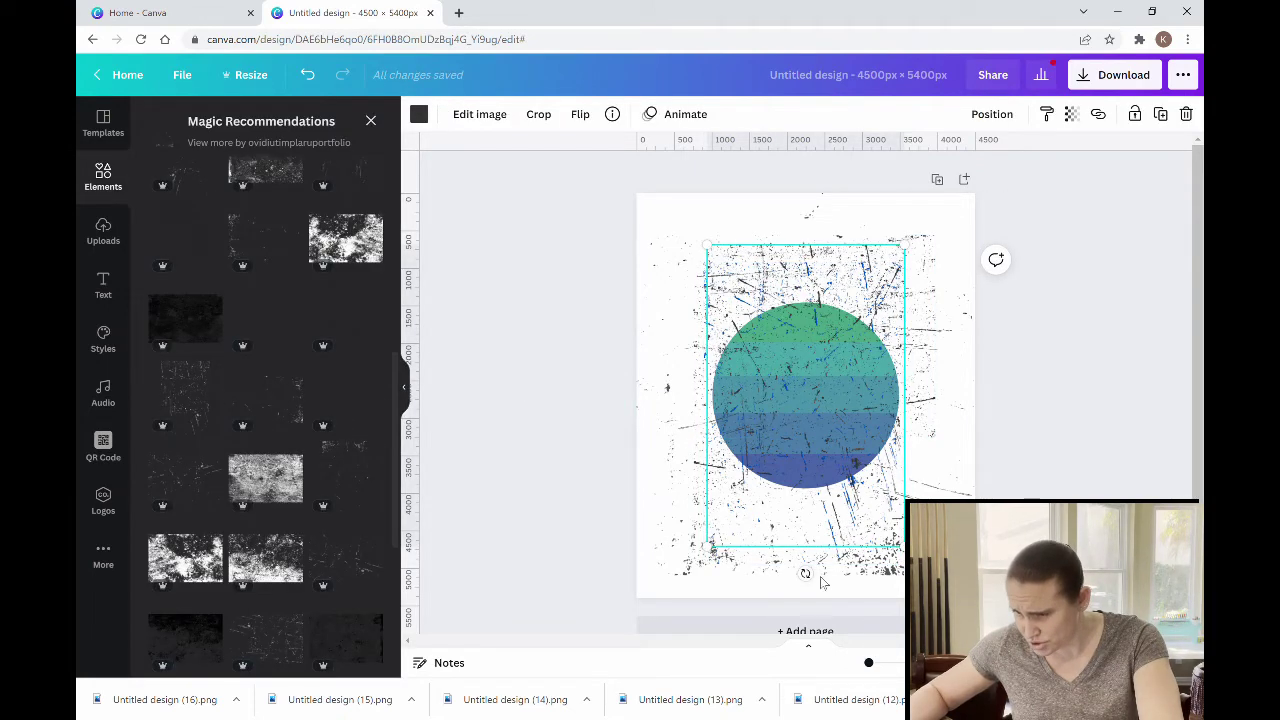
left_click_drag(819, 584, 1134, 443)
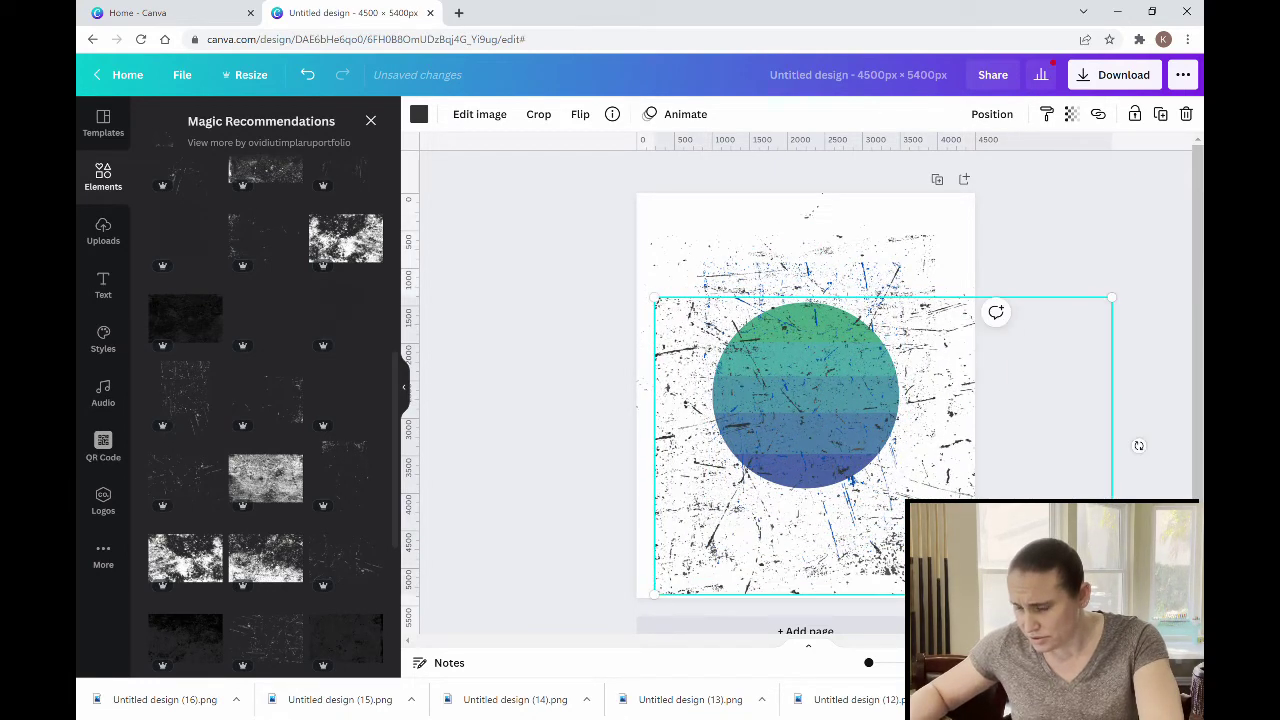
left_click_drag(974, 531, 898, 512)
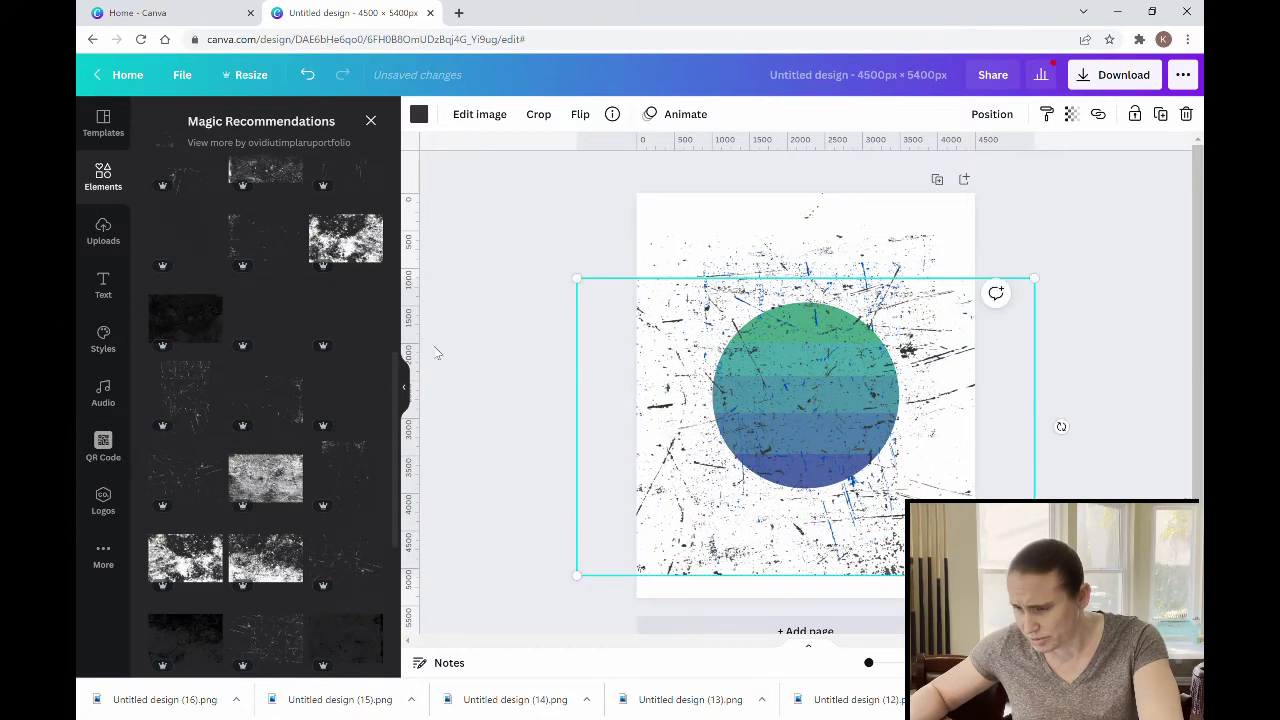
Colour the rotated texture white
left_click(421, 115)
left_click(328, 526)
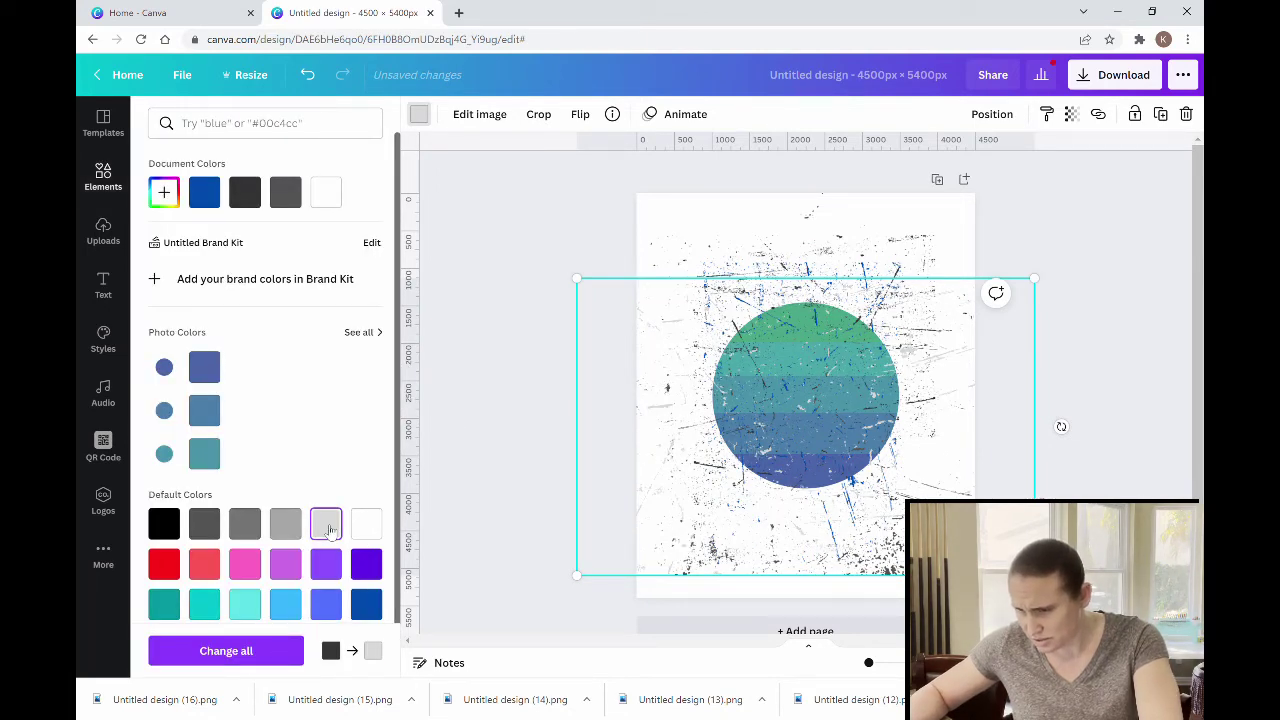
left_click(366, 534)
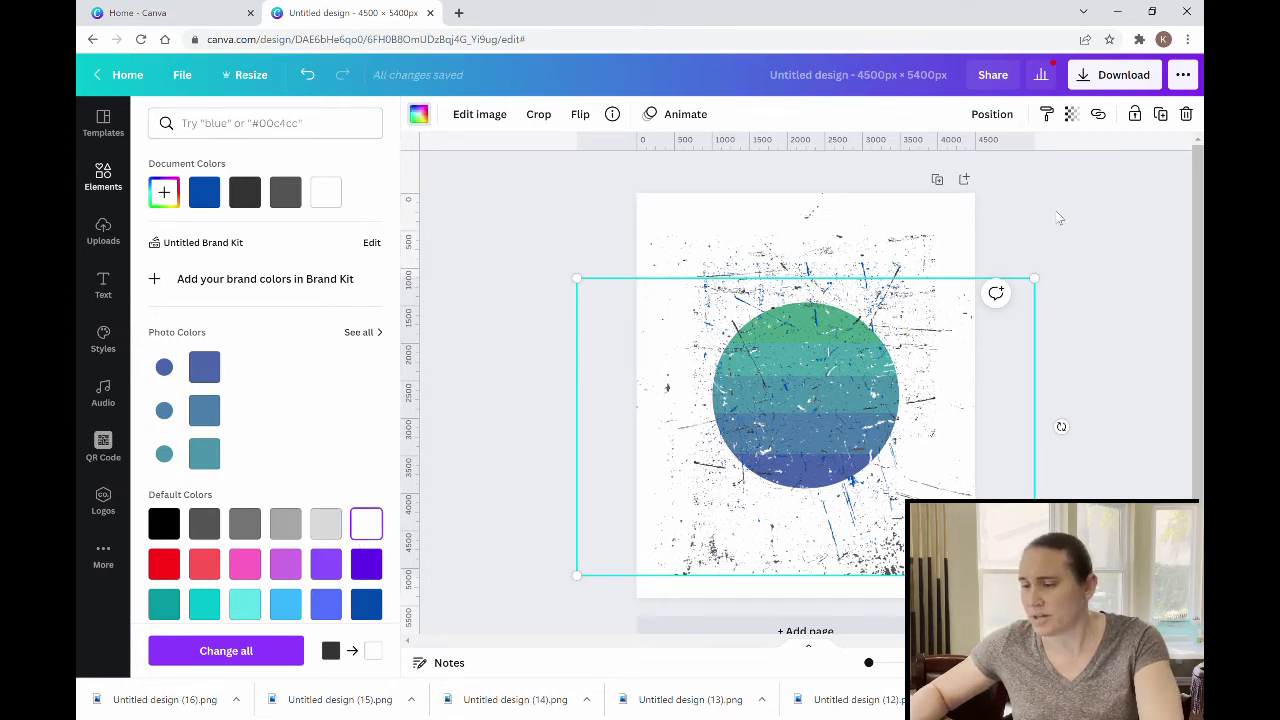
left_click(693, 287)
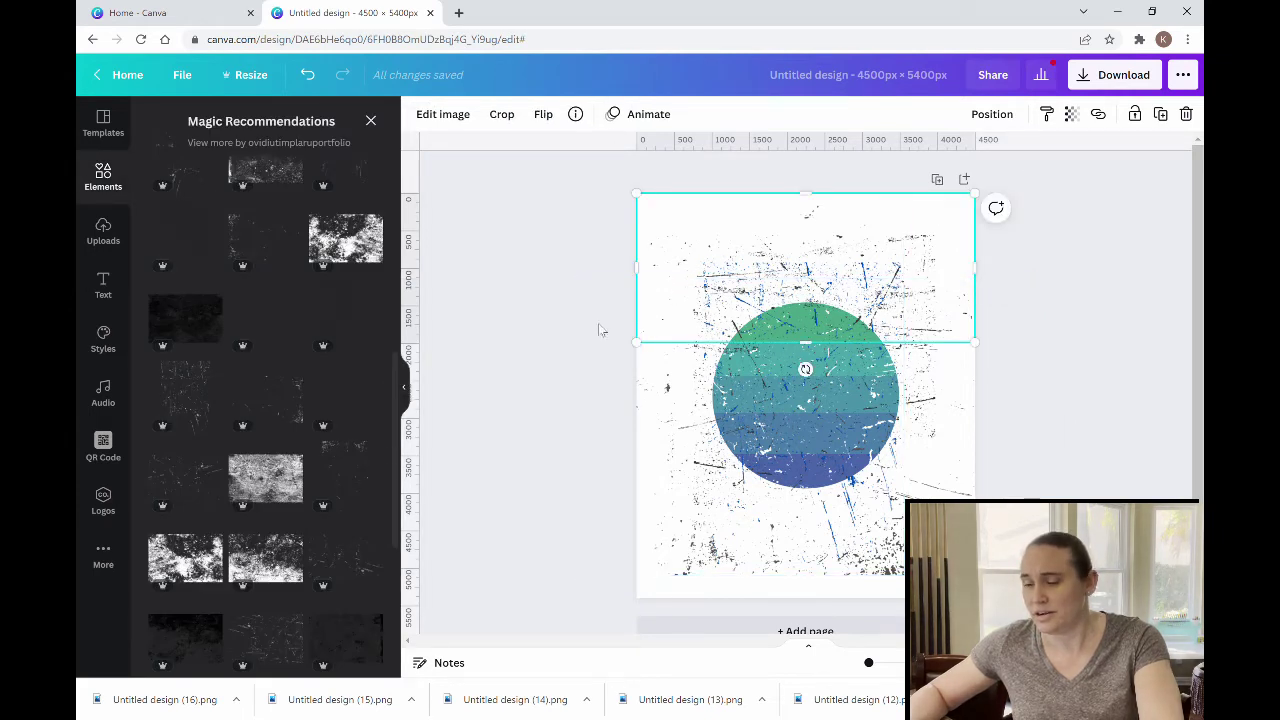
Download the design as Untitled design (17).png
left_click(525, 376)
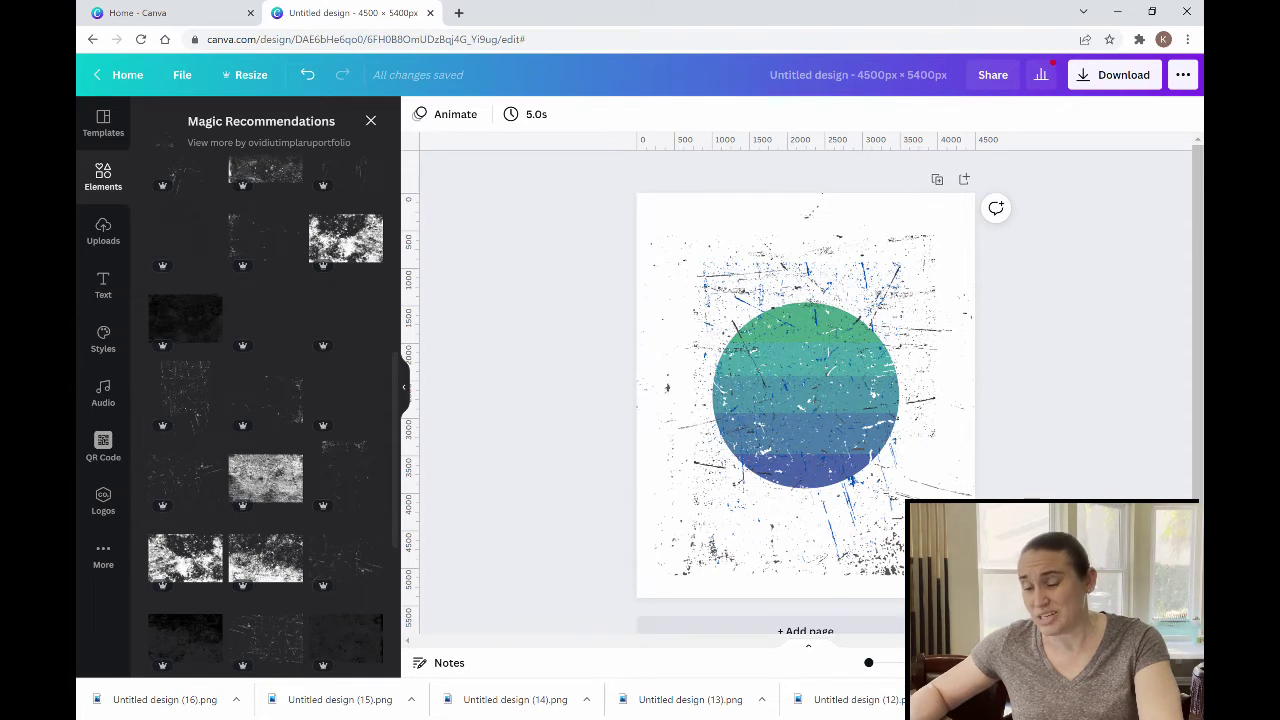
left_click(1104, 77)
left_click(1035, 370)
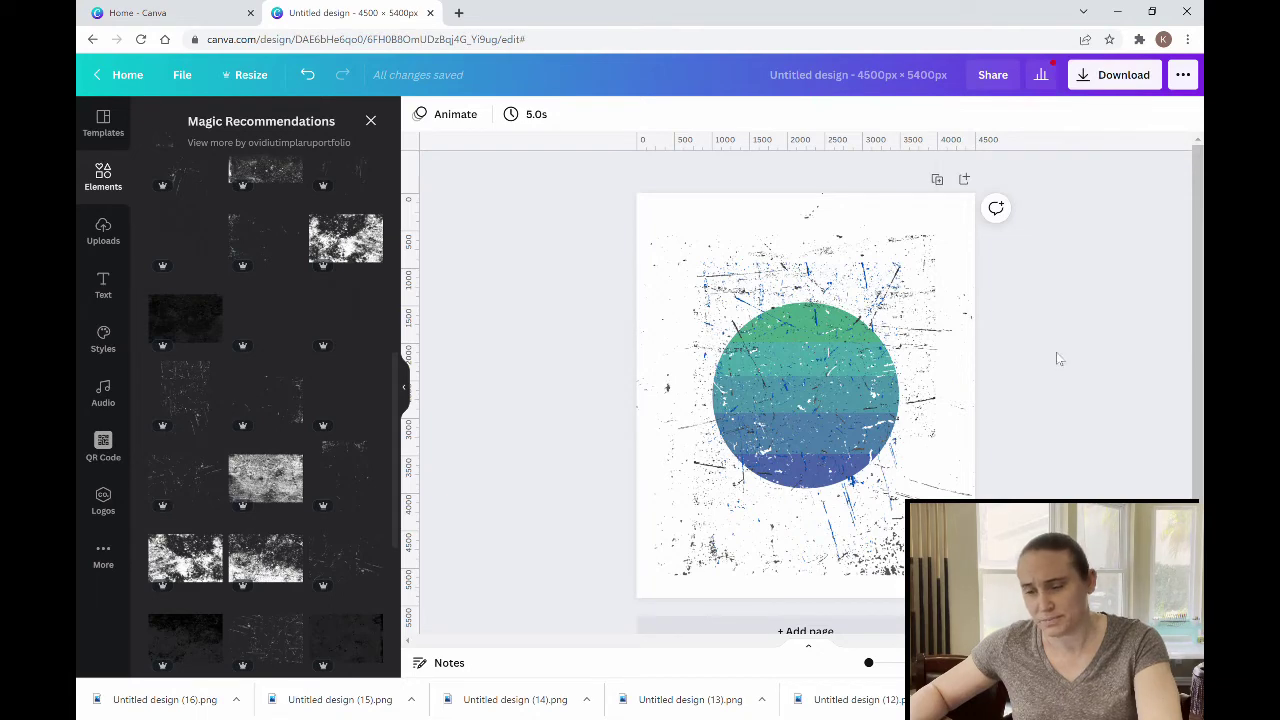
Upload the downloaded PNG into Canva's Uploads panel
left_click(103, 245)
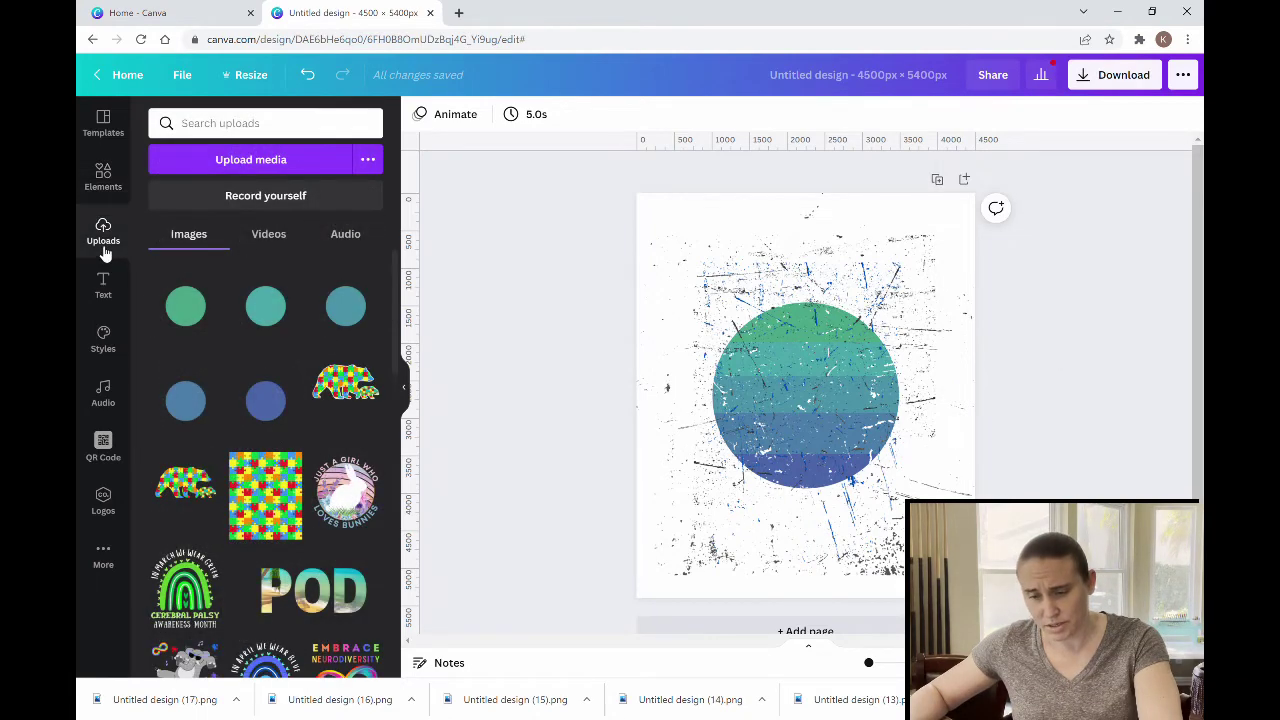
left_click_drag(160, 699, 199, 399)
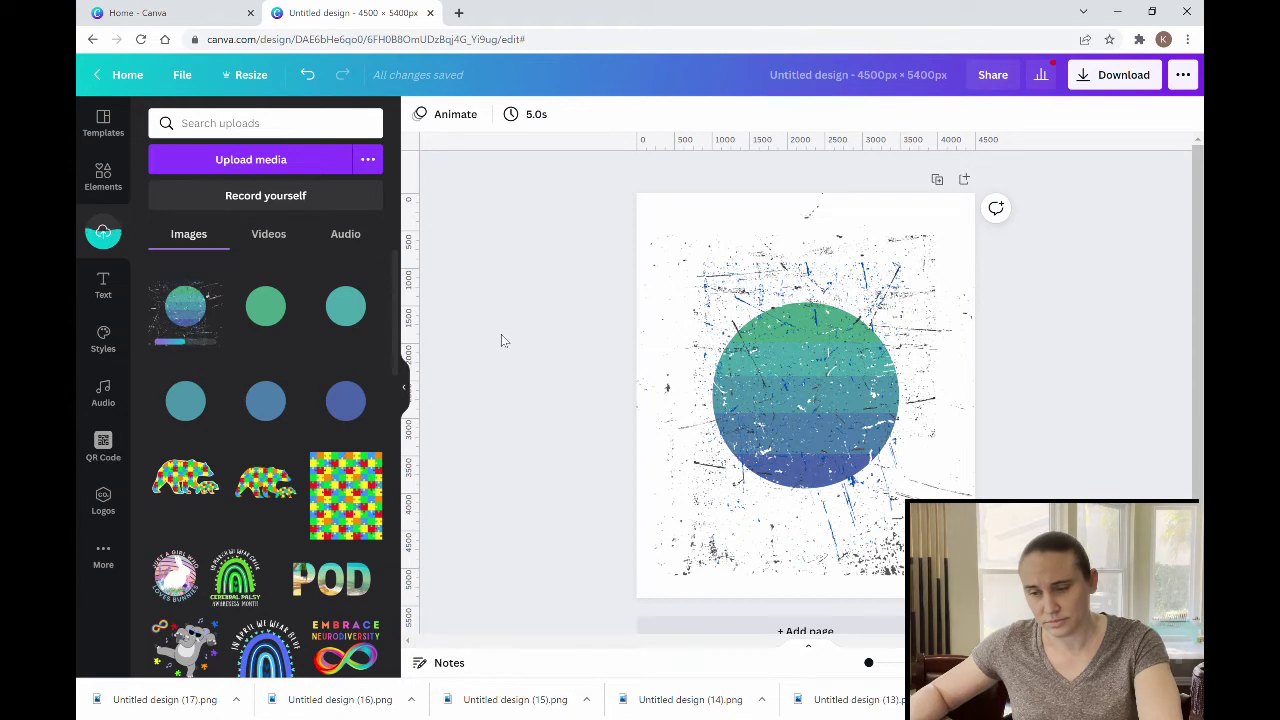
scroll(845, 305, "down", 1)
scroll(840, 190, "up", 1)
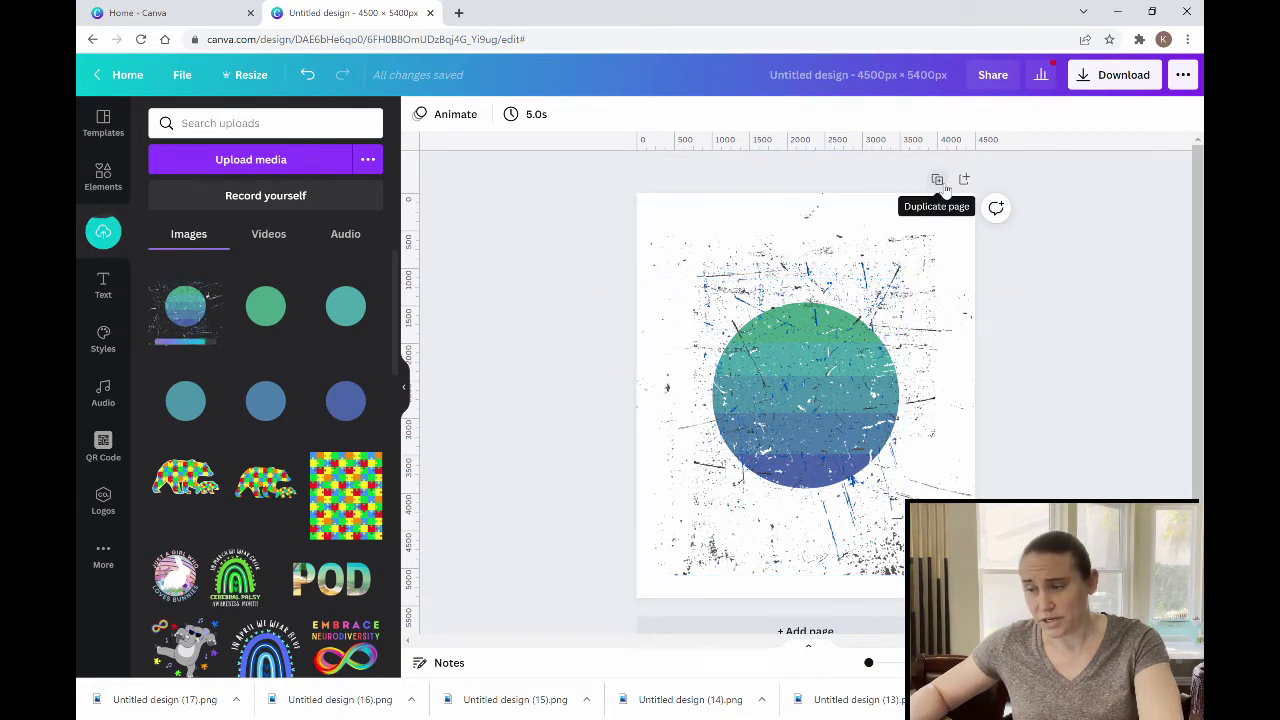
scroll(972, 431, "down", 1)
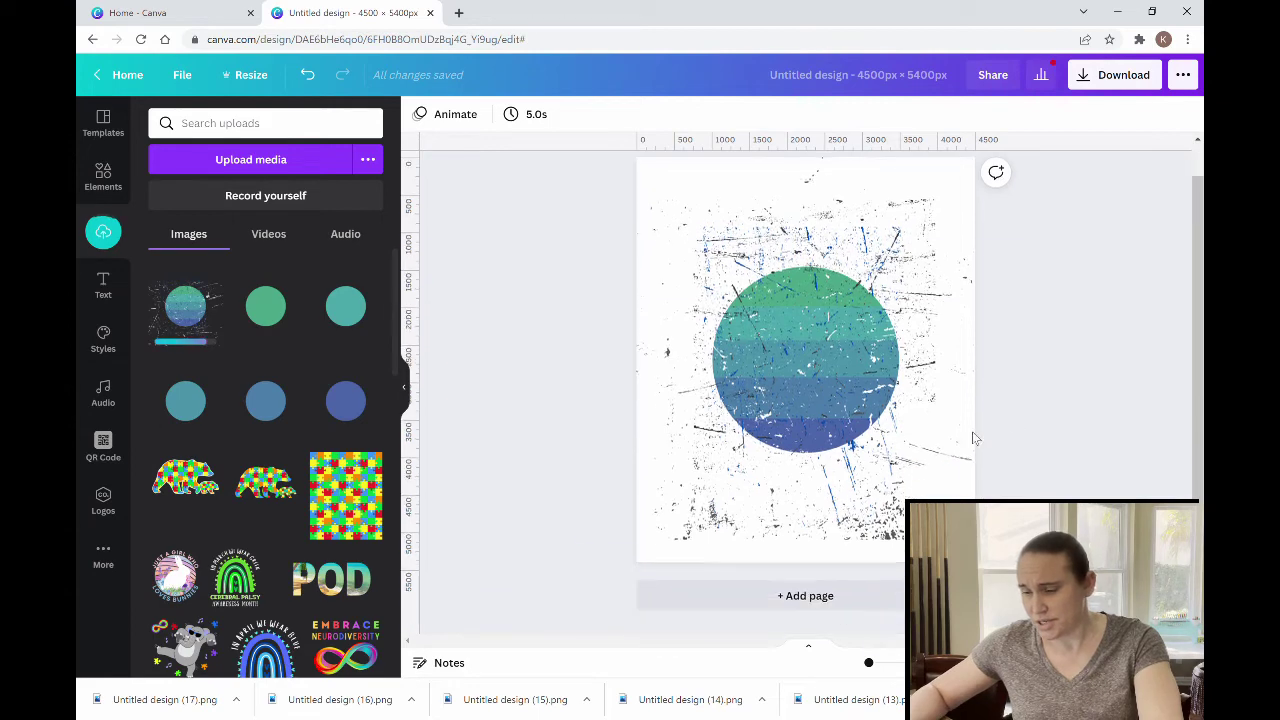
Add a blank page and place the uploaded distressed circle image on it
left_click(818, 597)
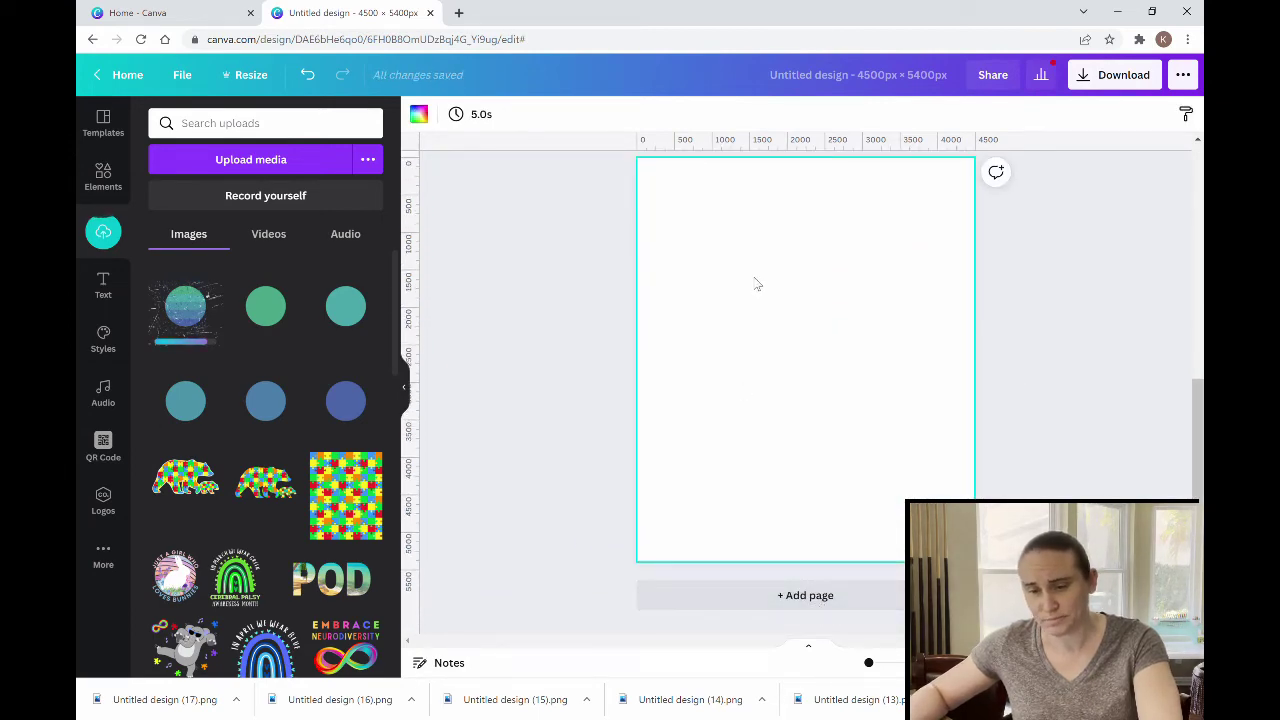
mouse_move(205, 315)
left_click_drag(378, 313, 725, 242)
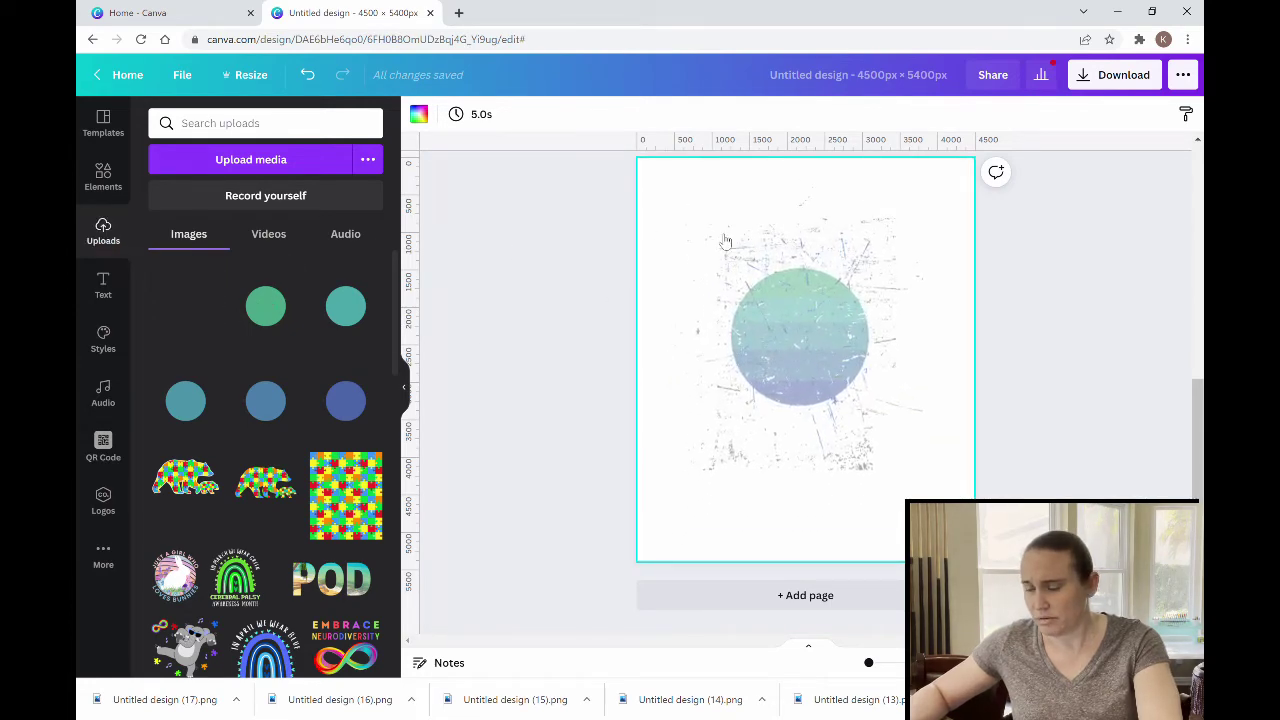
Duplicate the page and give Page 2 a light orange background
left_click(666, 539)
key("ctrl+d")
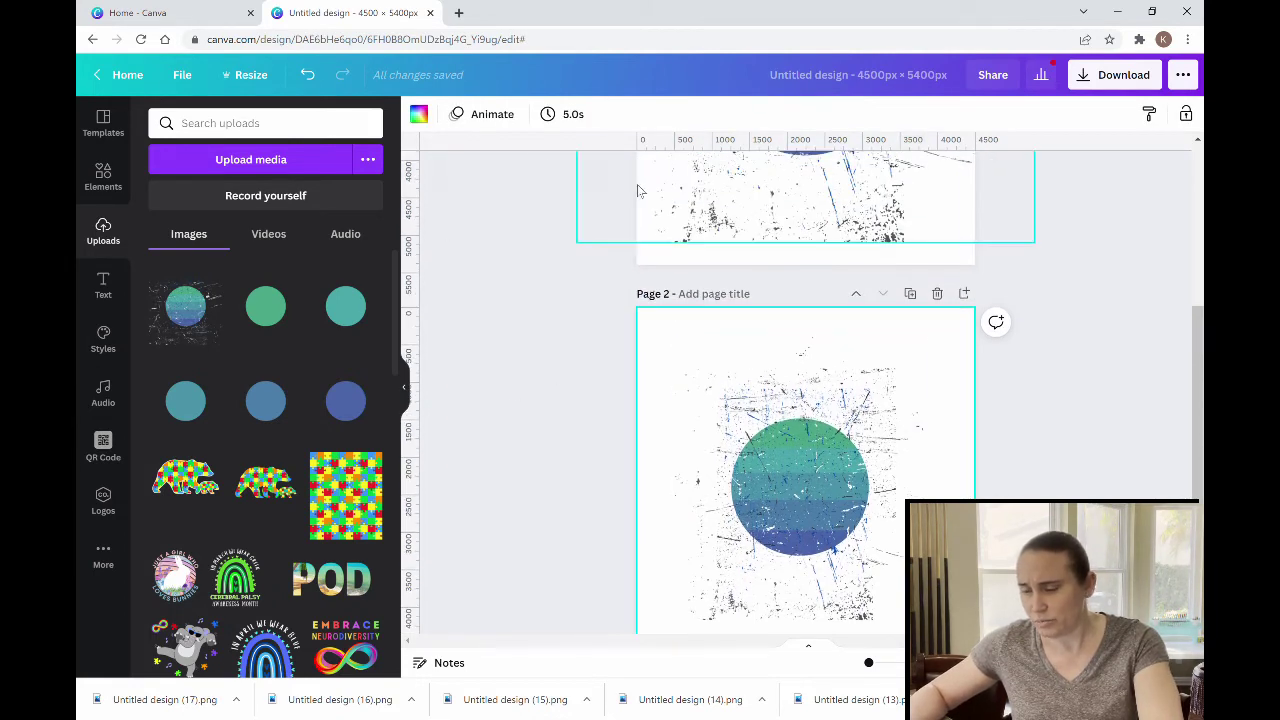
left_click(419, 114)
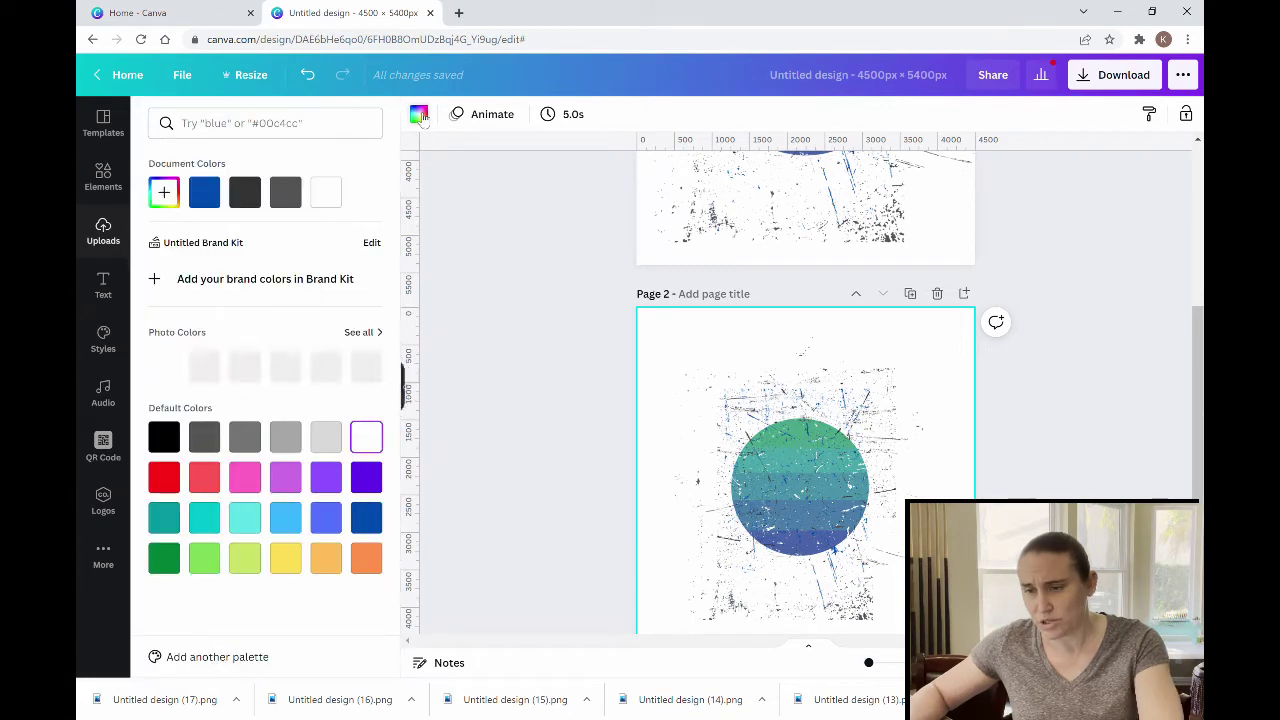
left_click(327, 562)
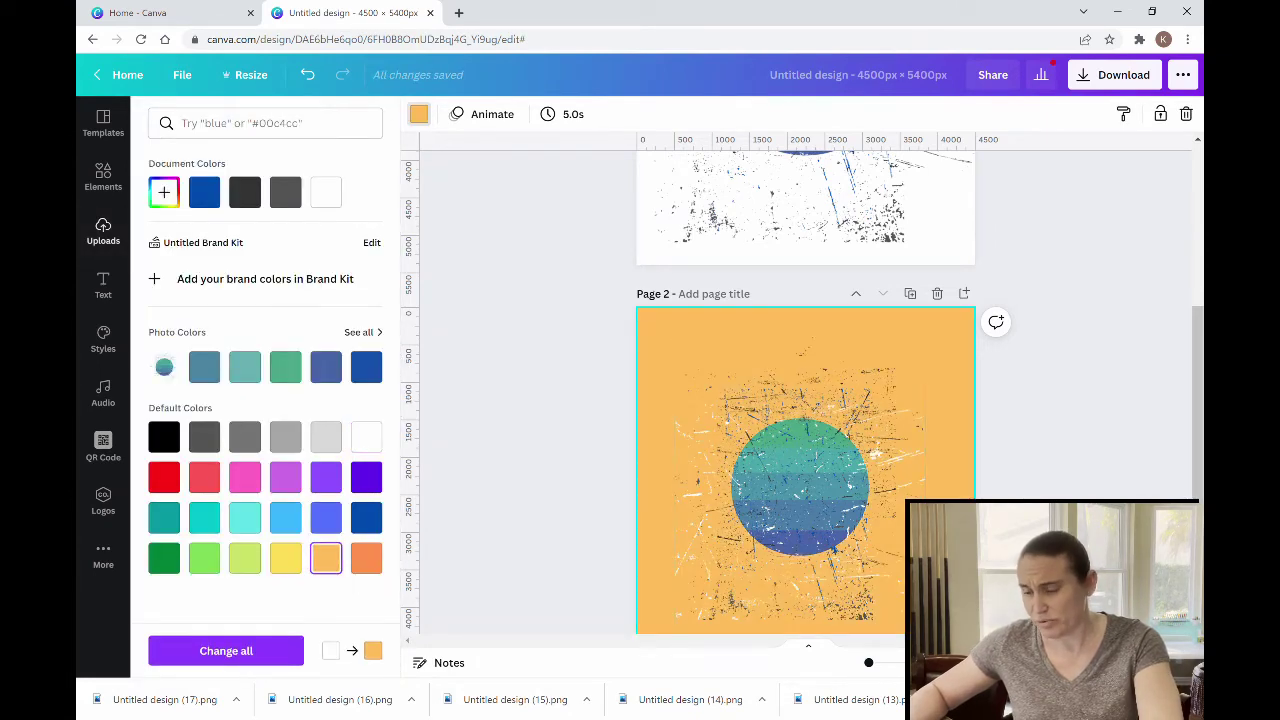
left_click(565, 487)
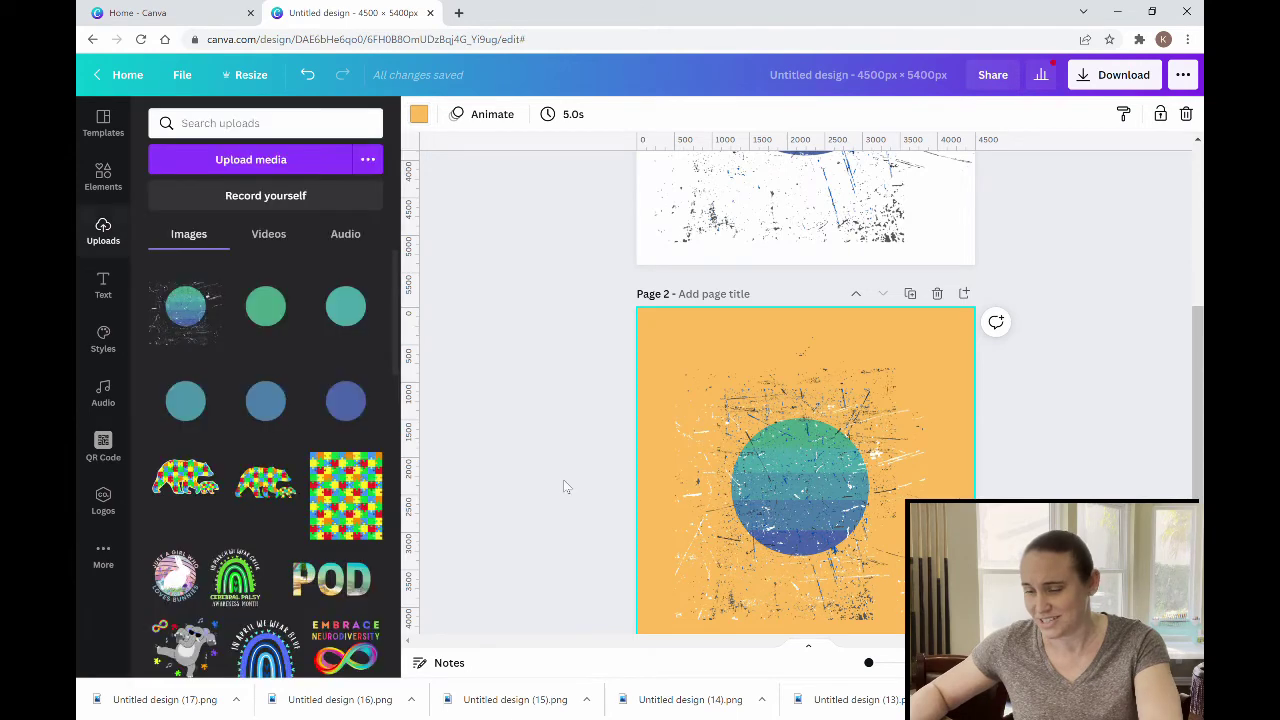
Remove the Page 2 circle image's background with Background Remover and switch to the Erase brush
left_click(845, 503)
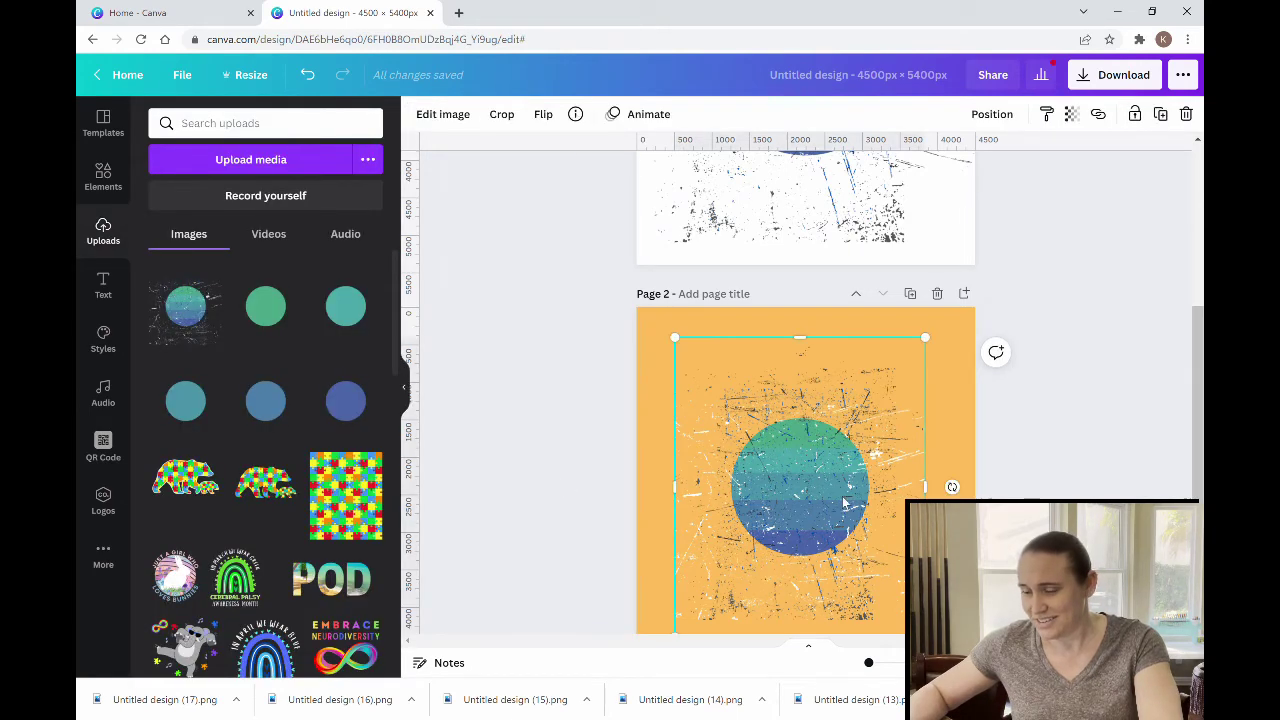
left_click(446, 115)
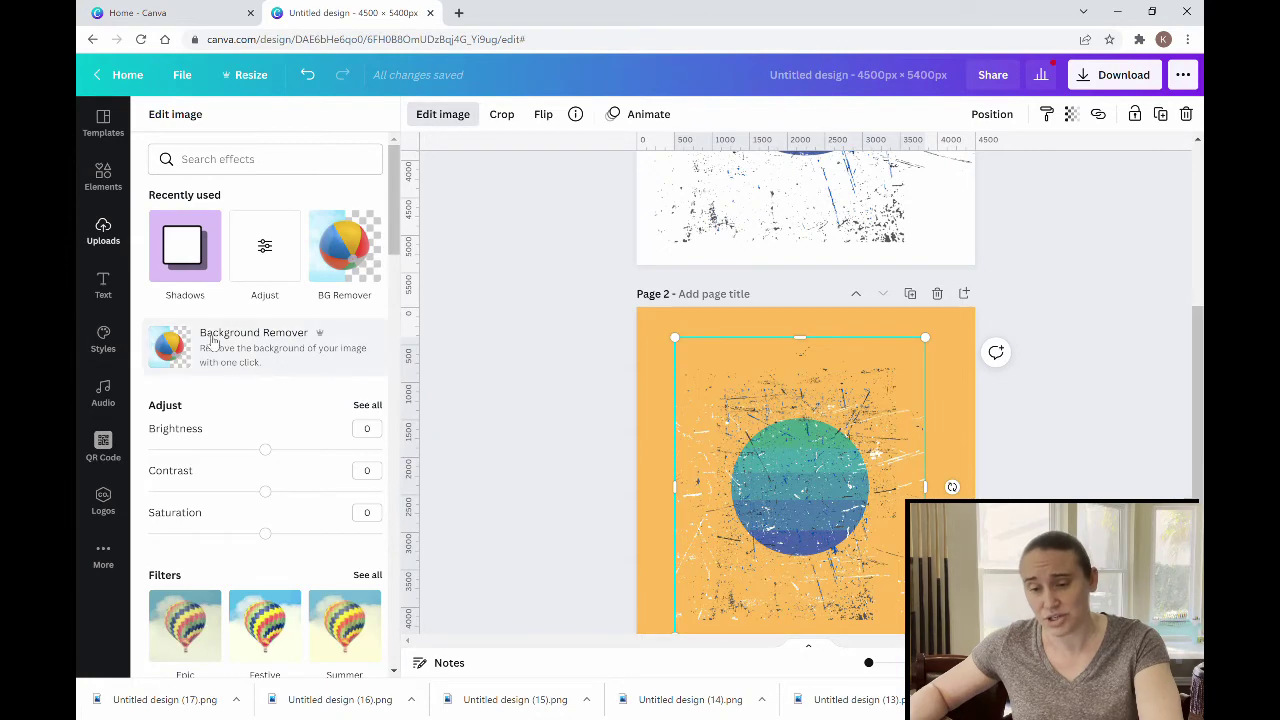
left_click(166, 343)
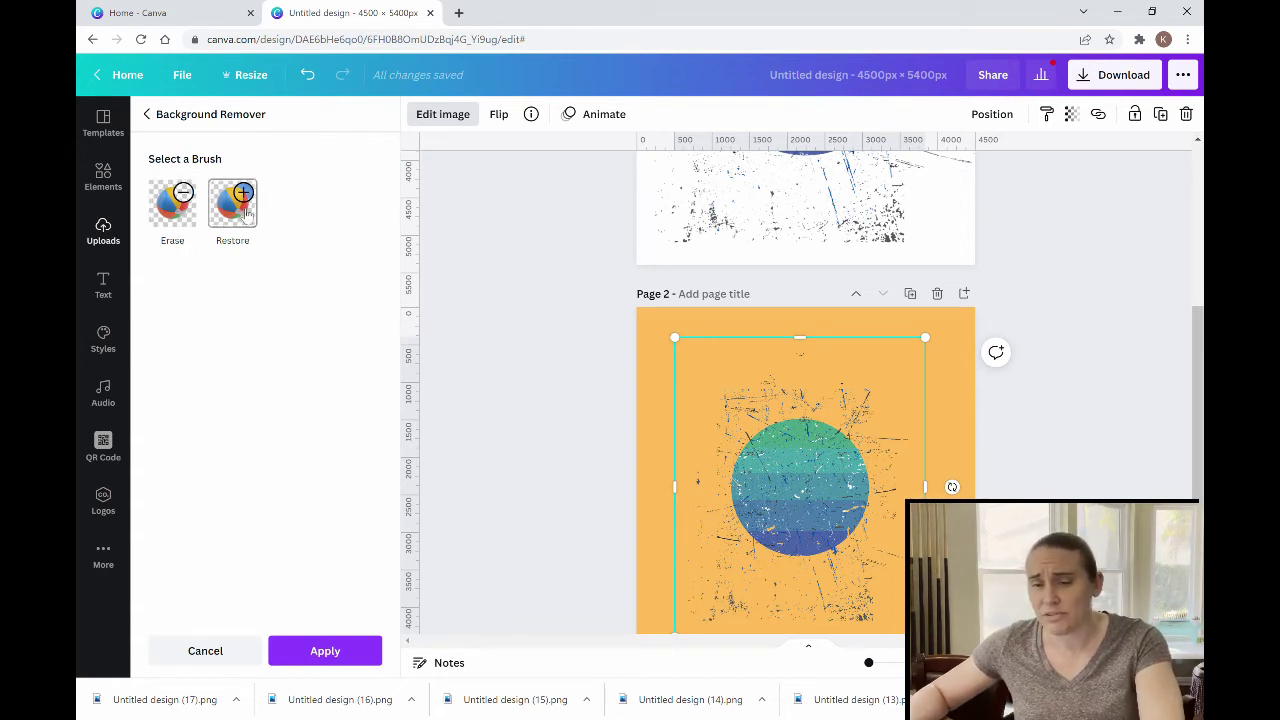
left_click(176, 213)
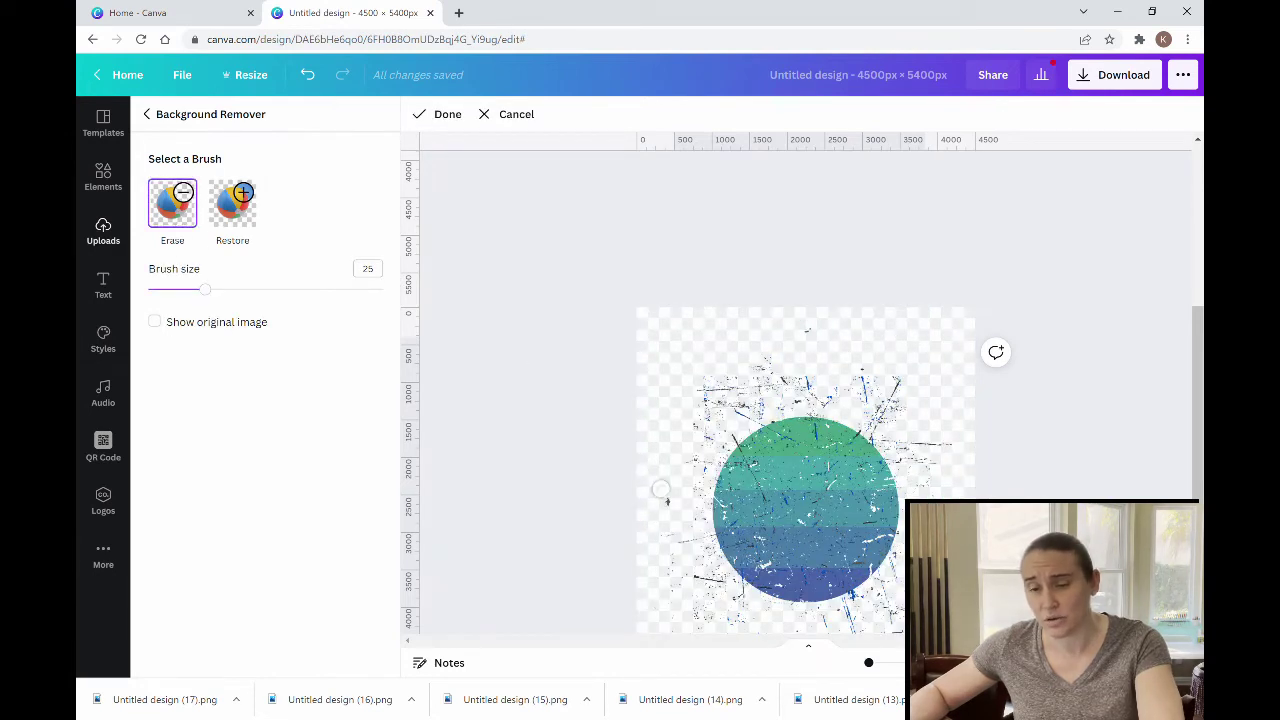
Set the brush size to 85 and erase the speckles above and right of the circle
left_click_drag(208, 293, 347, 306)
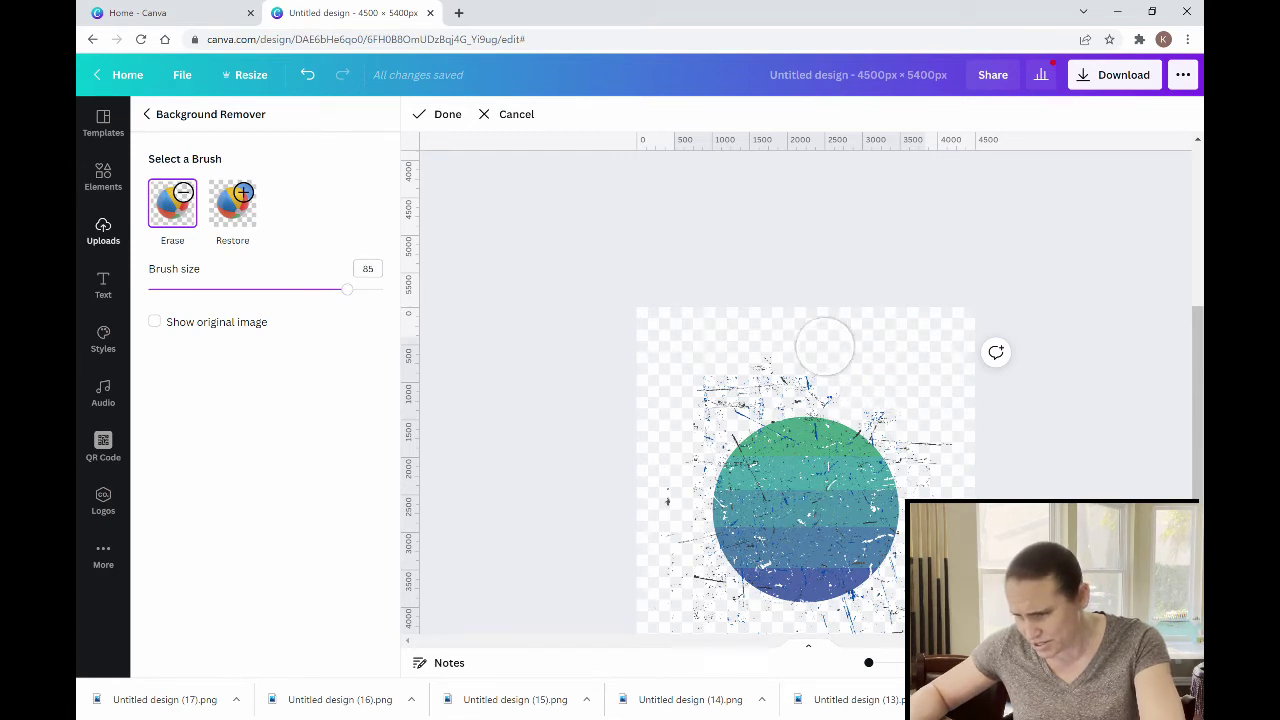
left_click_drag(826, 381, 700, 397)
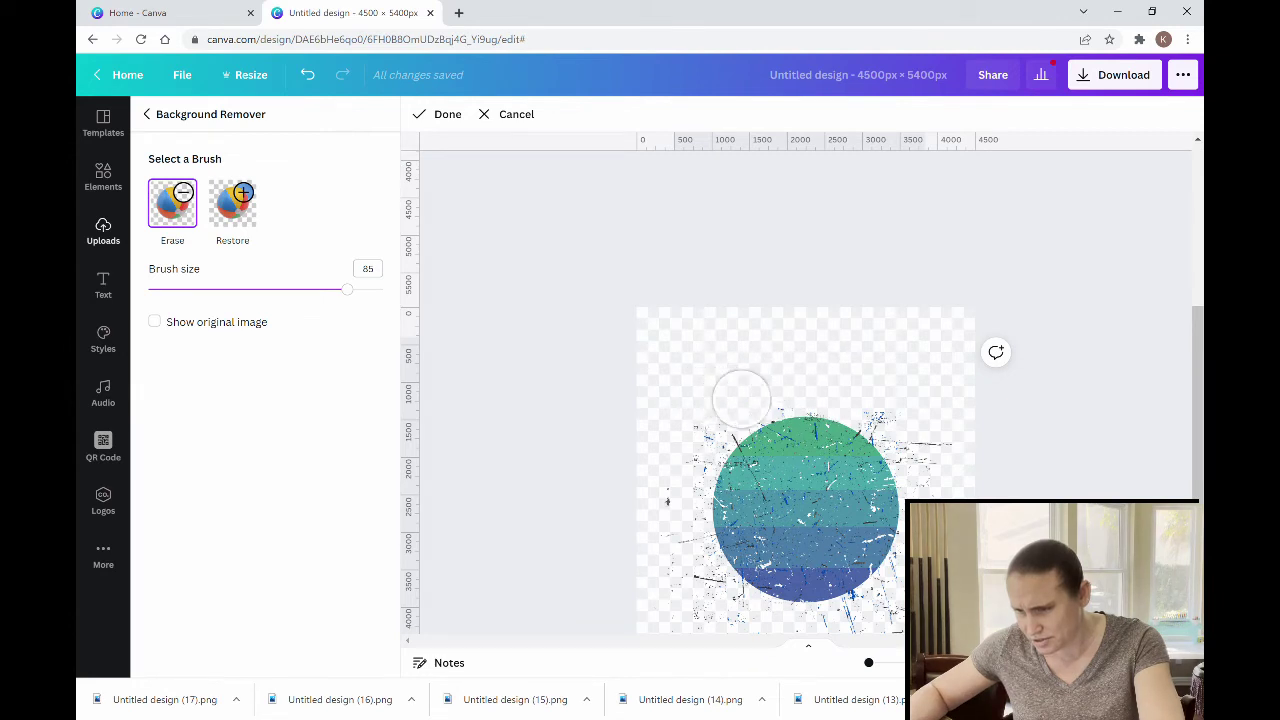
mouse_move(835, 385)
left_mouse_down()
mouse_move(896, 413)
mouse_move(940, 480)
left_mouse_up()
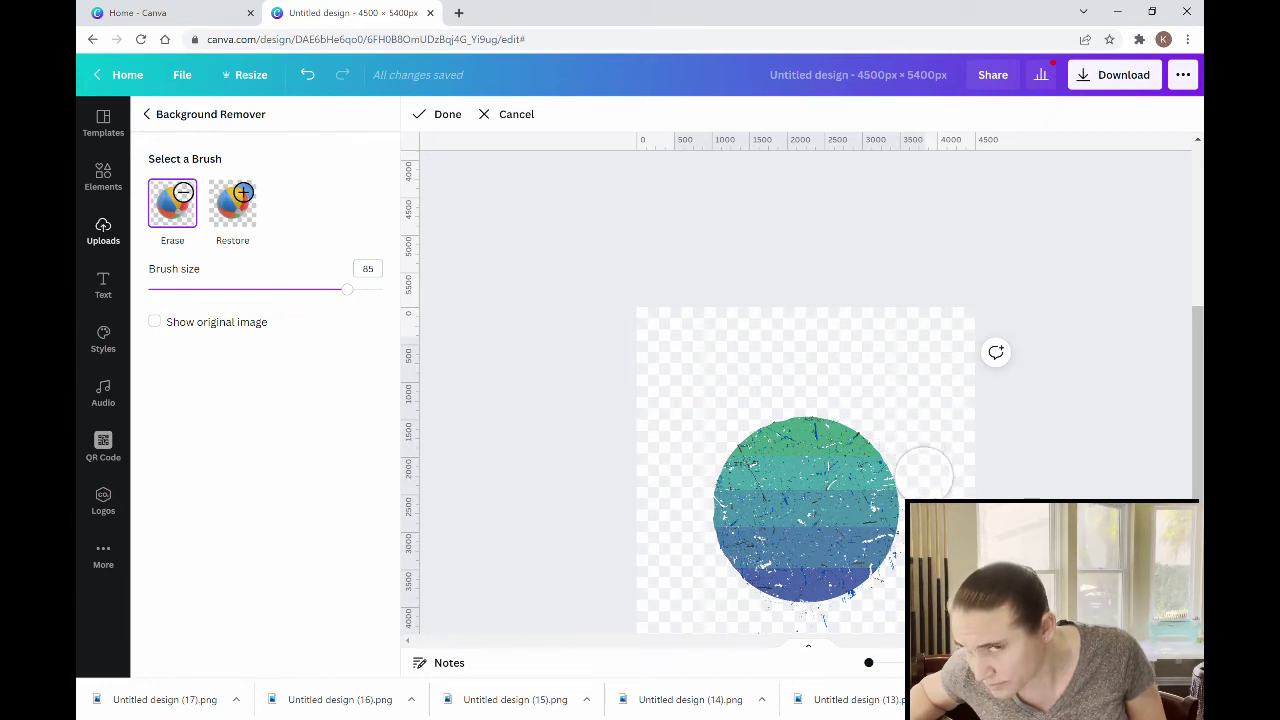
scroll(669, 465, "down", 3)
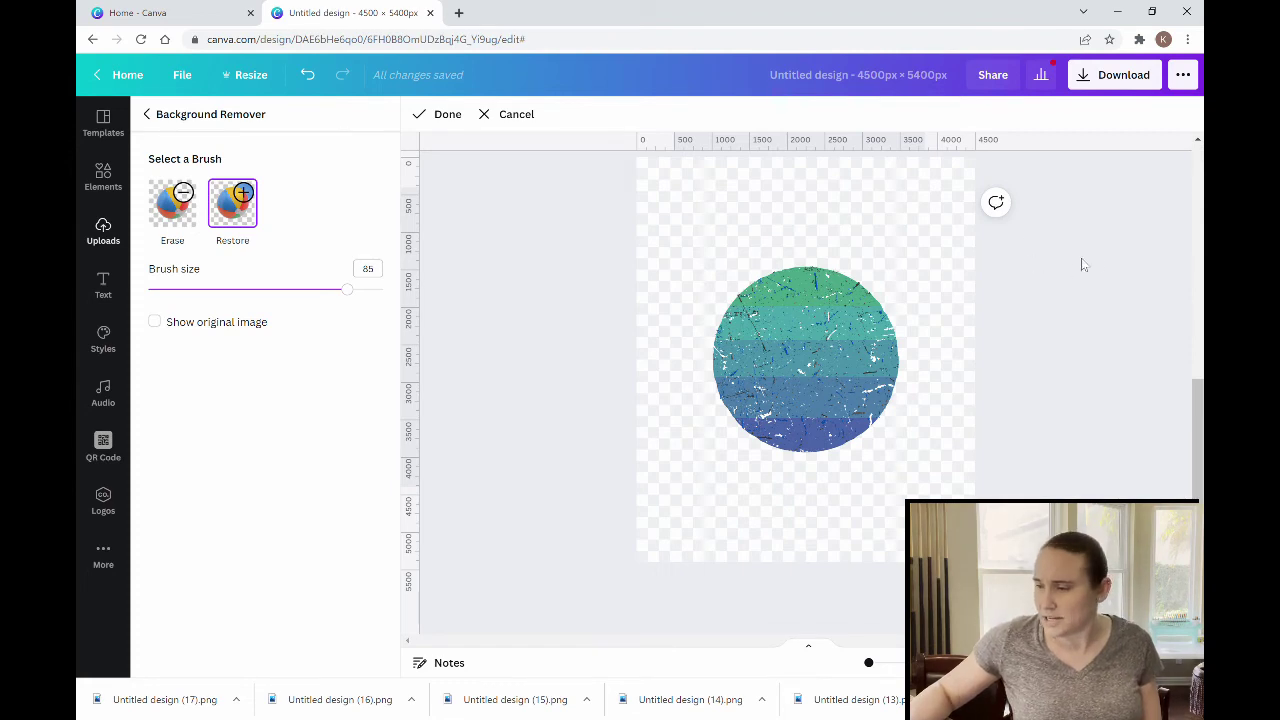
Exit Background Remover and nudge the cleaned striped circle slightly higher on Page 2
key("Escape")
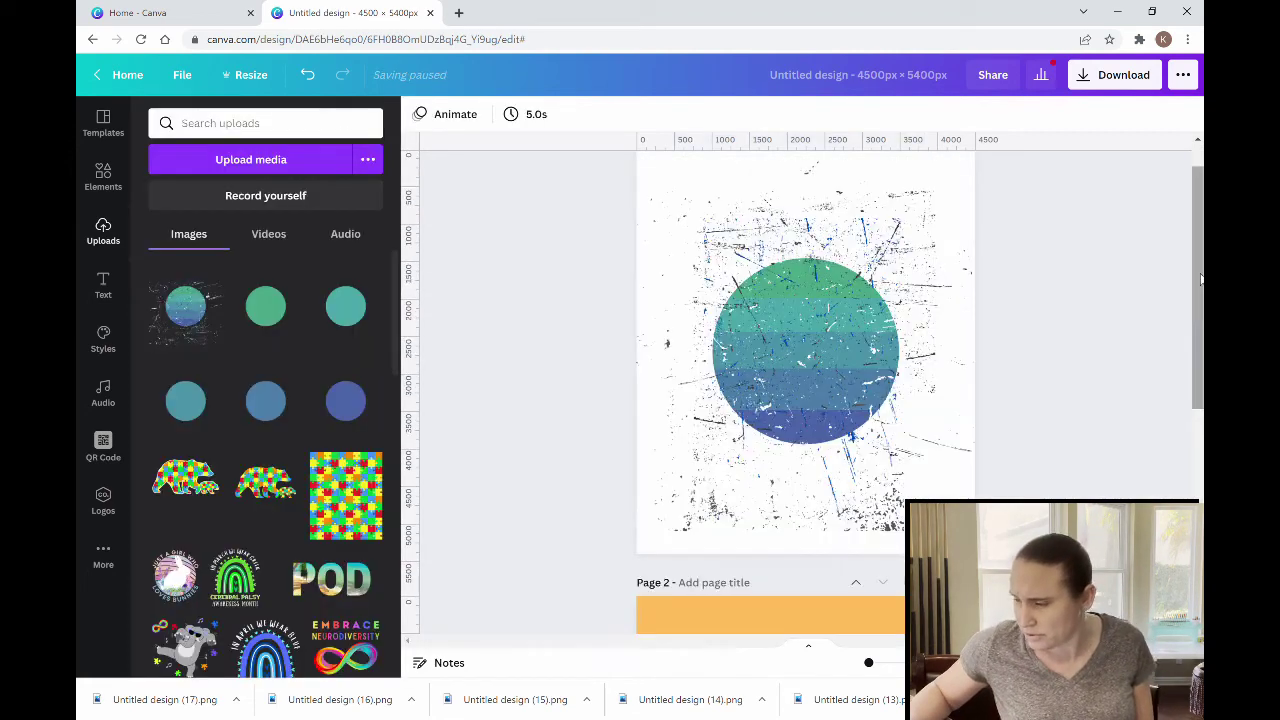
scroll(1060, 264, "down", 3)
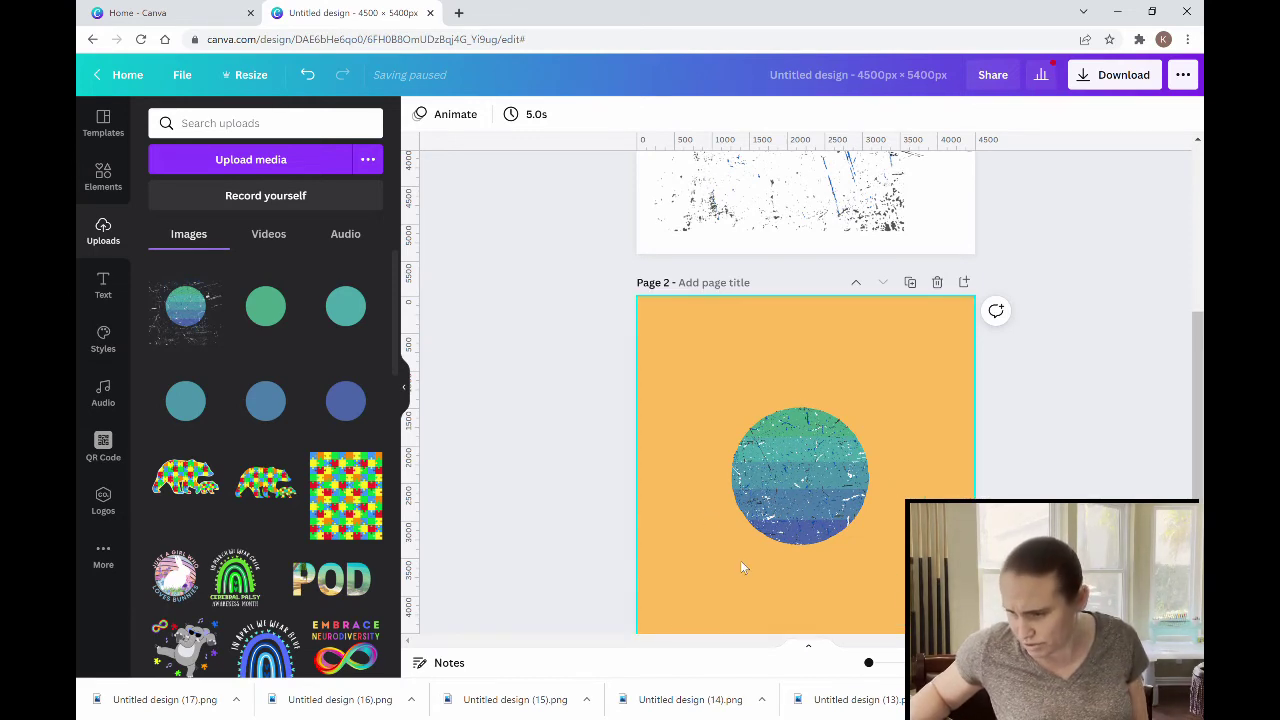
scroll(1080, 449, "up", 3)
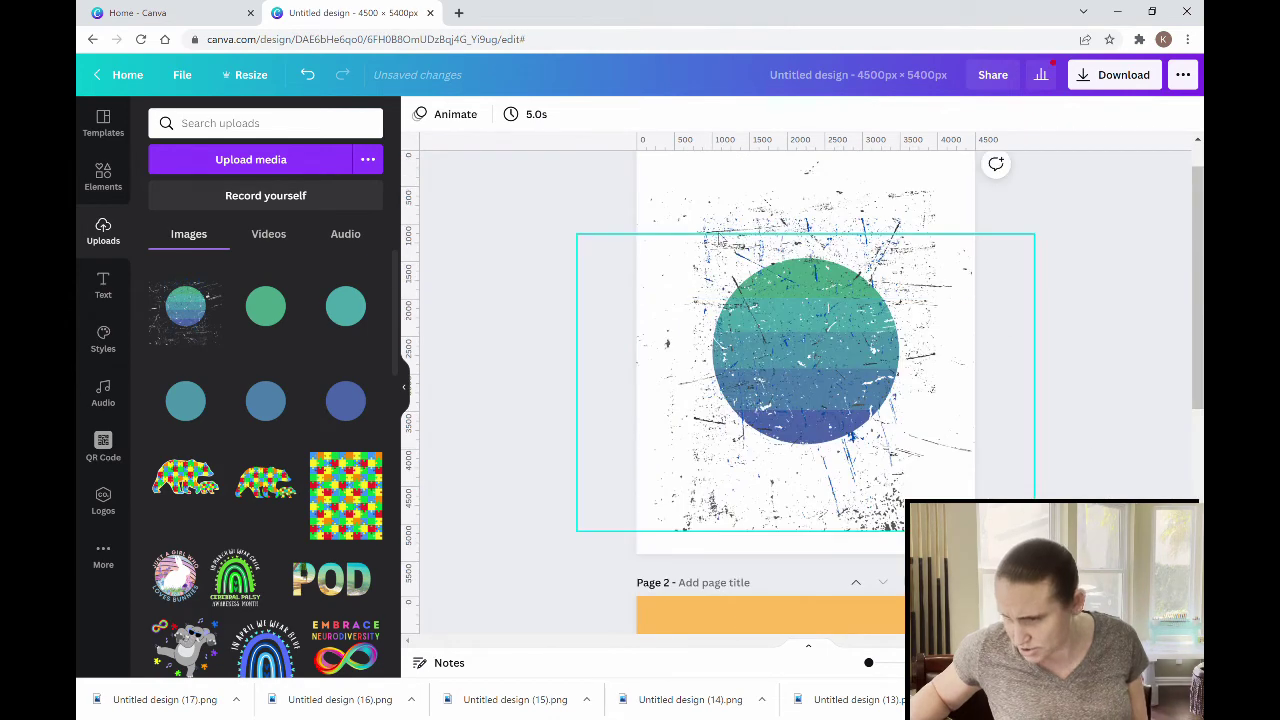
scroll(920, 457, "down", 4)
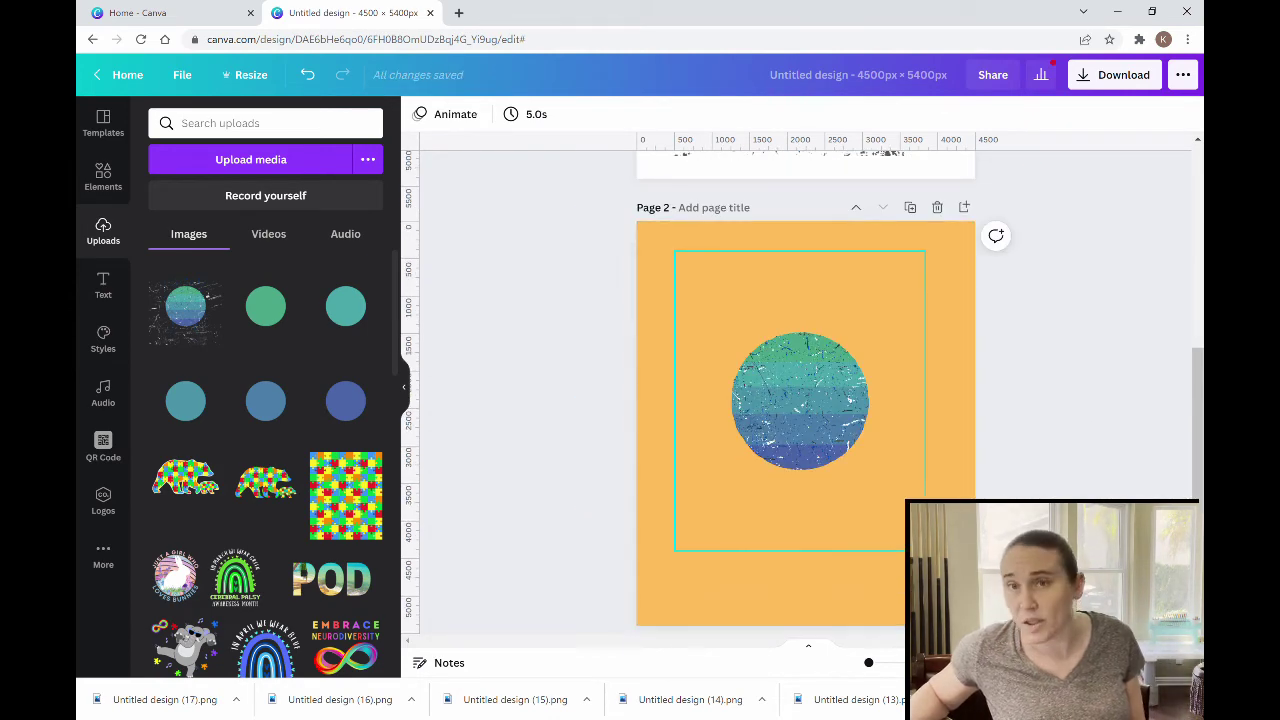
left_click_drag(974, 469, 866, 452)
key("Escape")
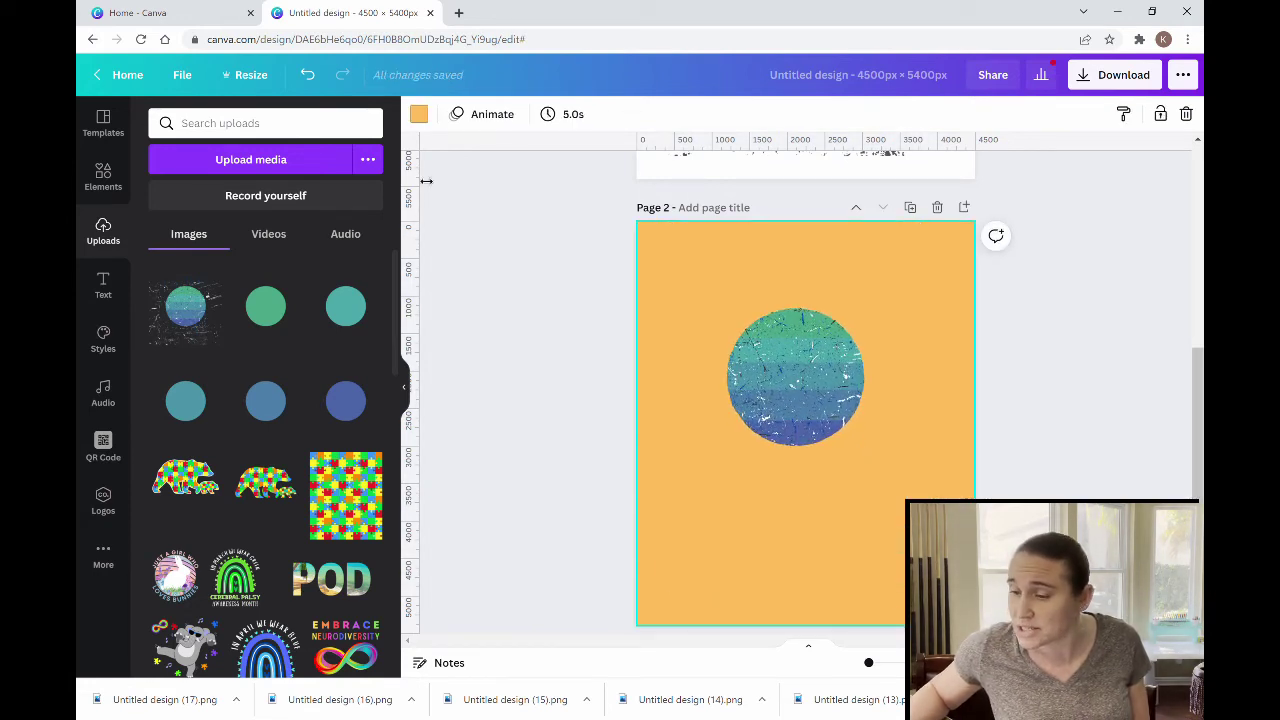
Make Page 2's background black and crop the circle image's frame in from all four sides
left_click(420, 115)
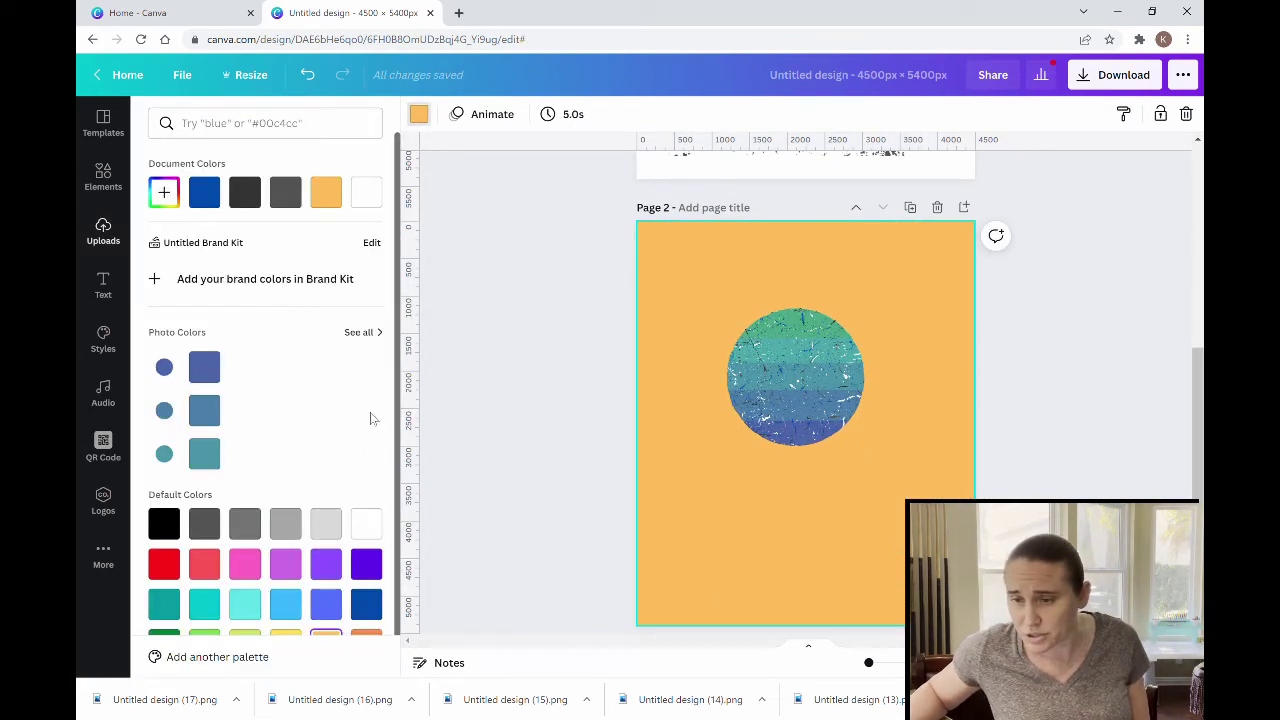
left_click(157, 535)
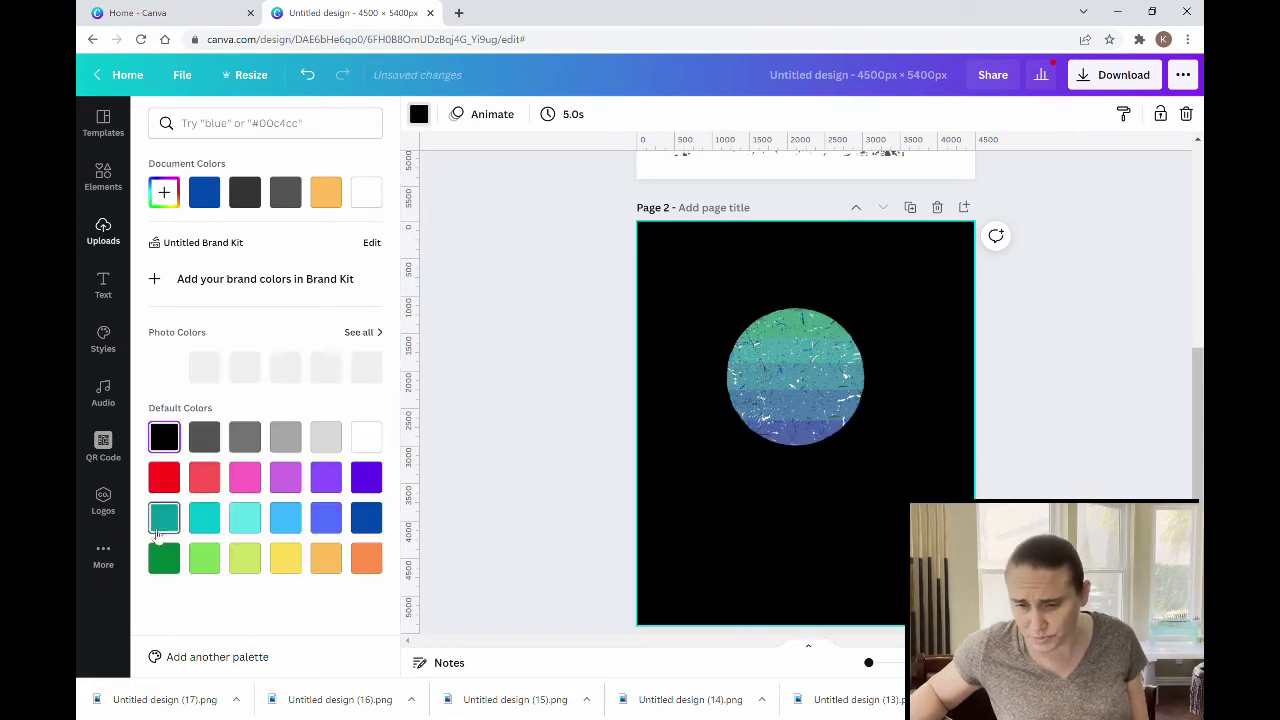
left_click(828, 420)
left_click_drag(809, 532, 808, 468)
left_click_drag(808, 247, 816, 300)
left_click_drag(934, 387, 894, 400)
left_click_drag(678, 387, 712, 391)
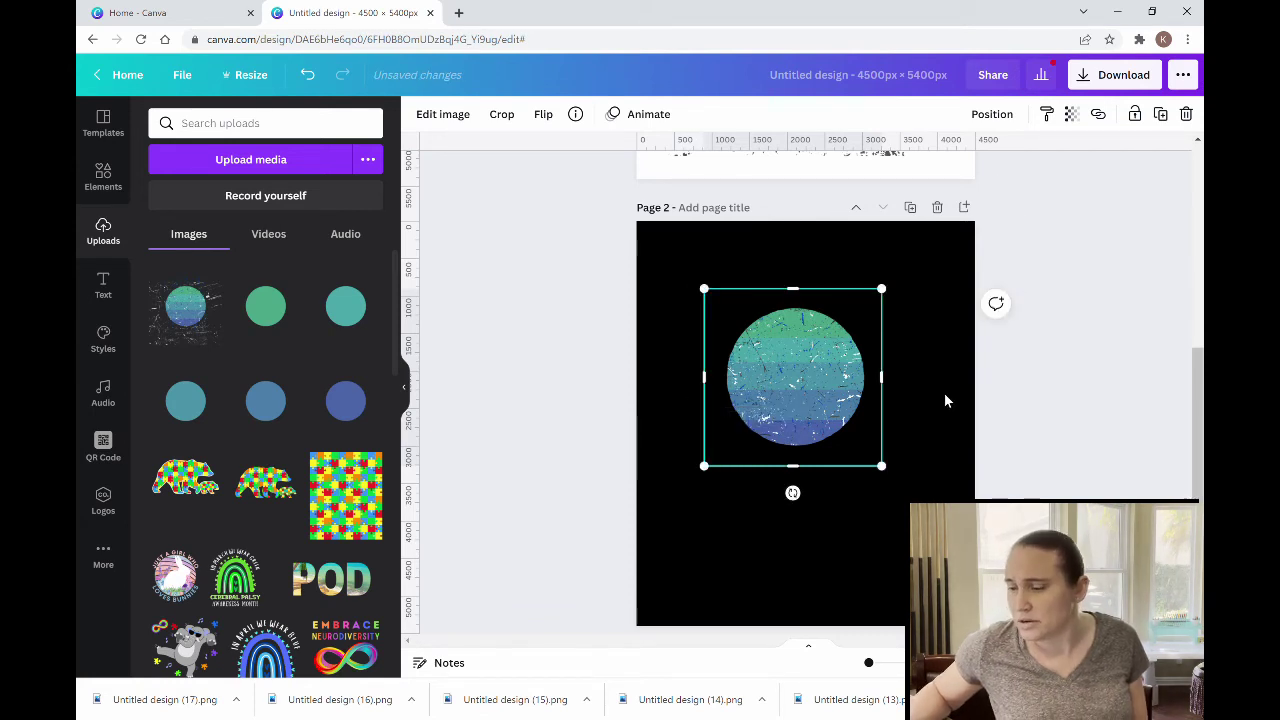
Enlarge the circle to about 4,245 × 4,255 px and align it to the page top
left_click_drag(894, 481, 994, 582)
left_click_drag(714, 298, 618, 267)
left_click_drag(802, 417, 791, 413)
left_click(591, 317)
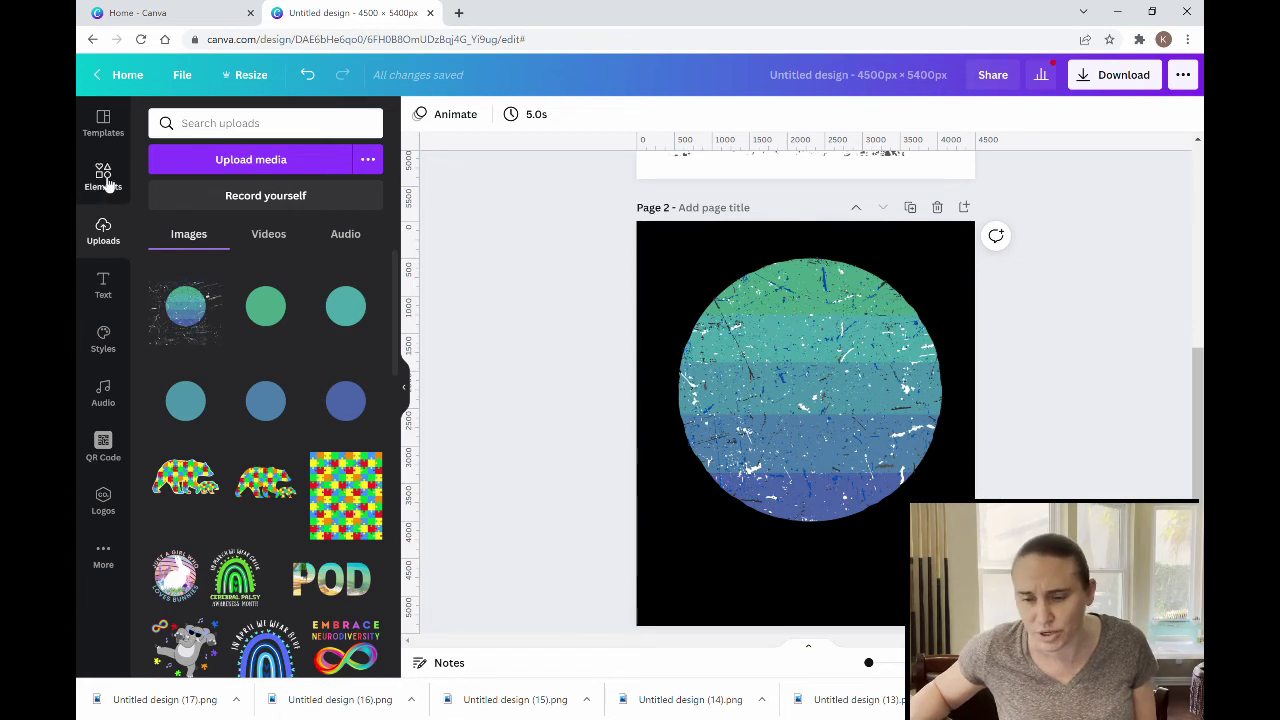
Search Elements for 'skateboarder' and add the crouching skateboarder silhouette to the page
left_click(406, 393)
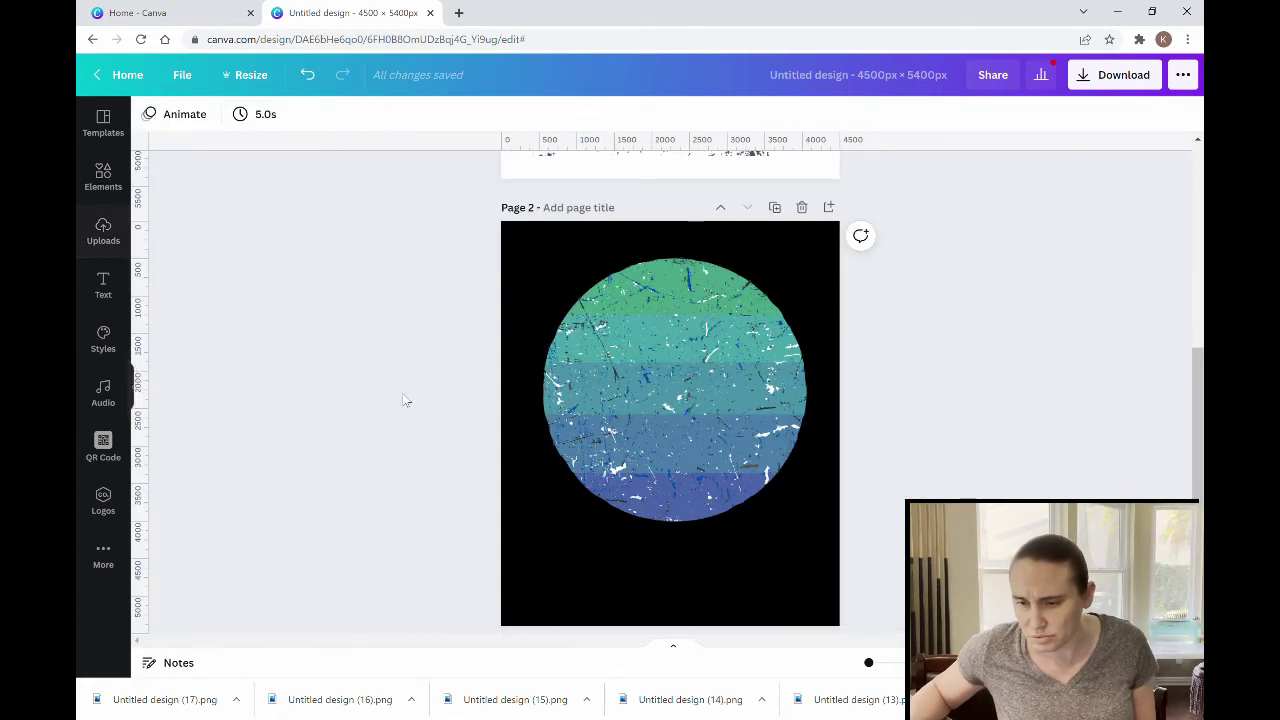
left_click(104, 178)
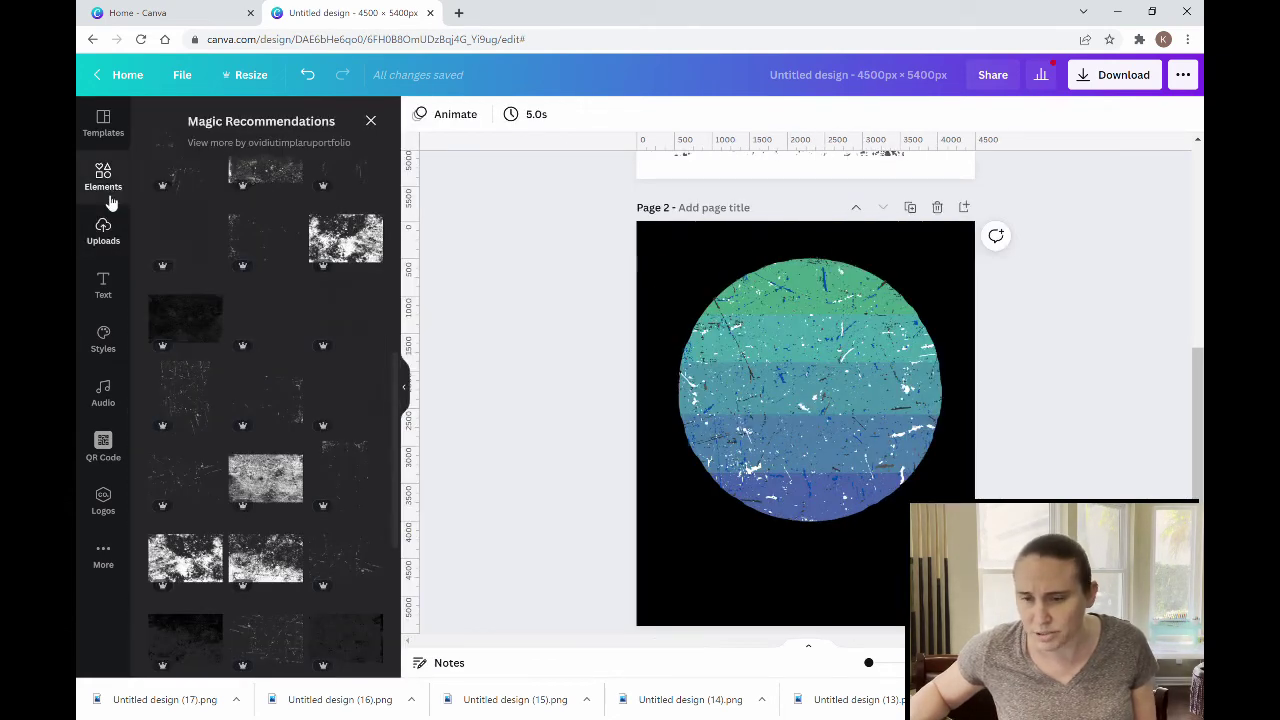
left_click(370, 121)
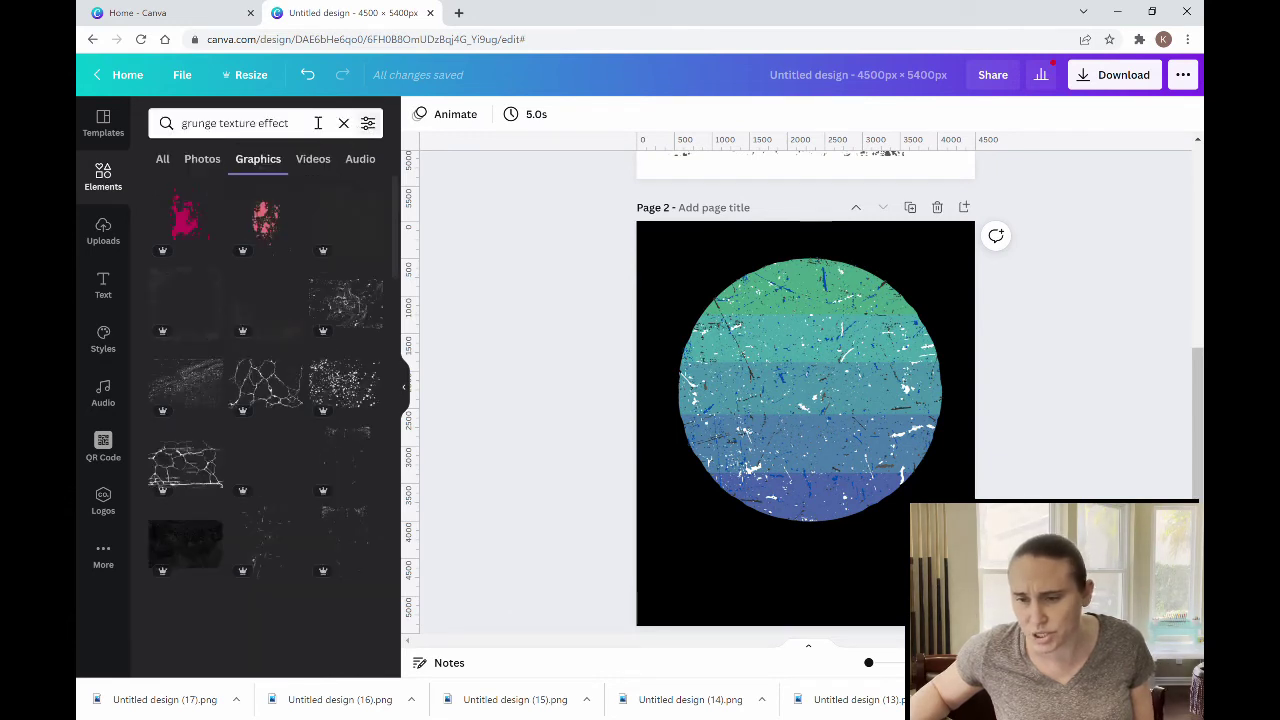
left_click(290, 124)
left_click_drag(290, 124, 211, 120)
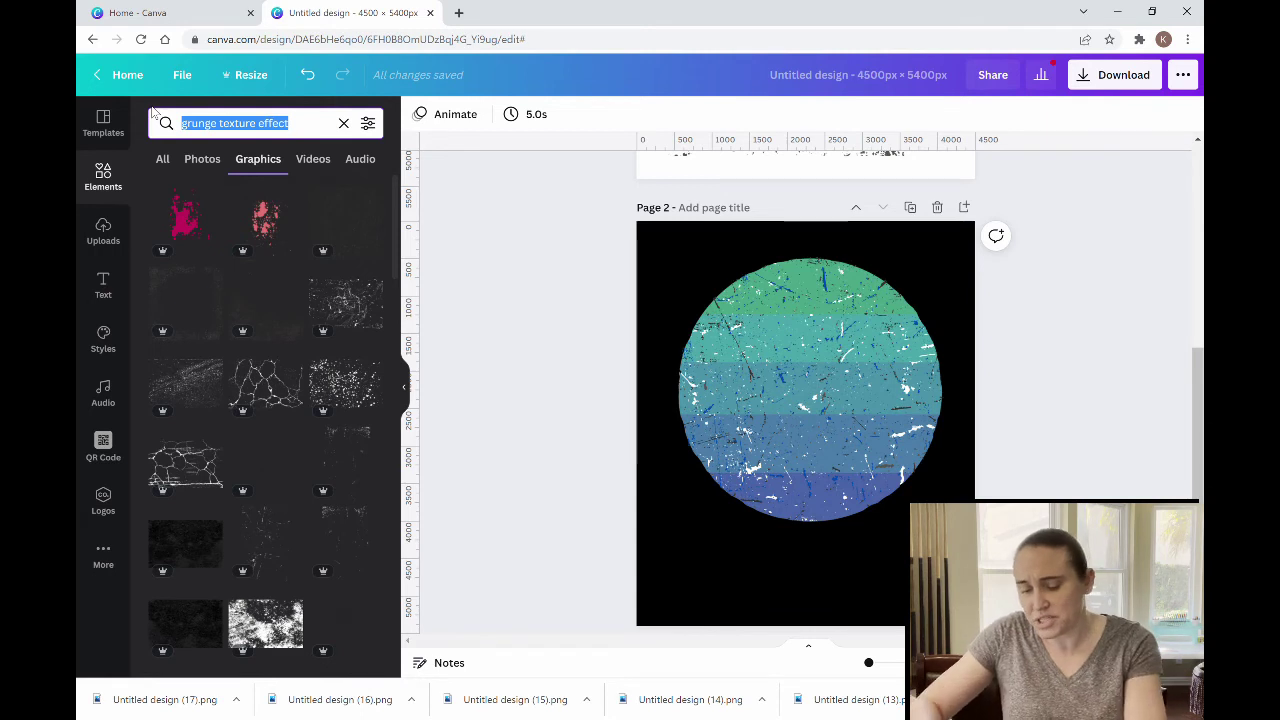
type("s")
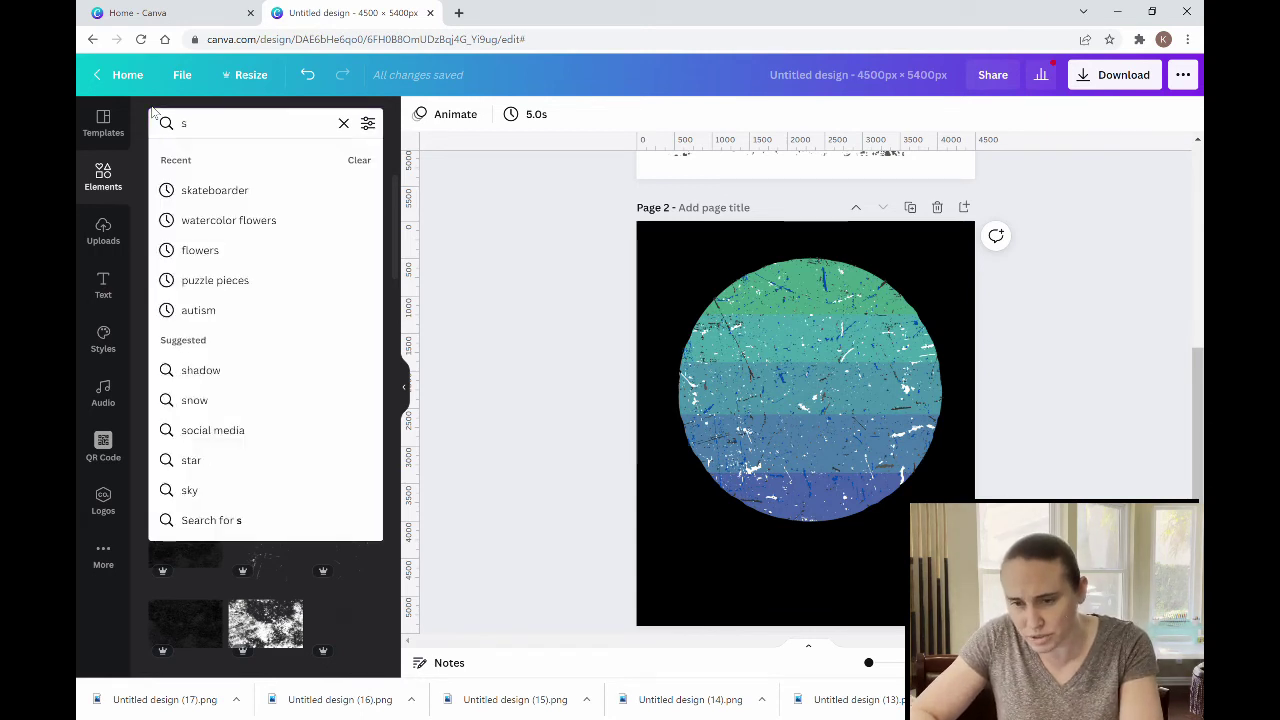
left_click(187, 192)
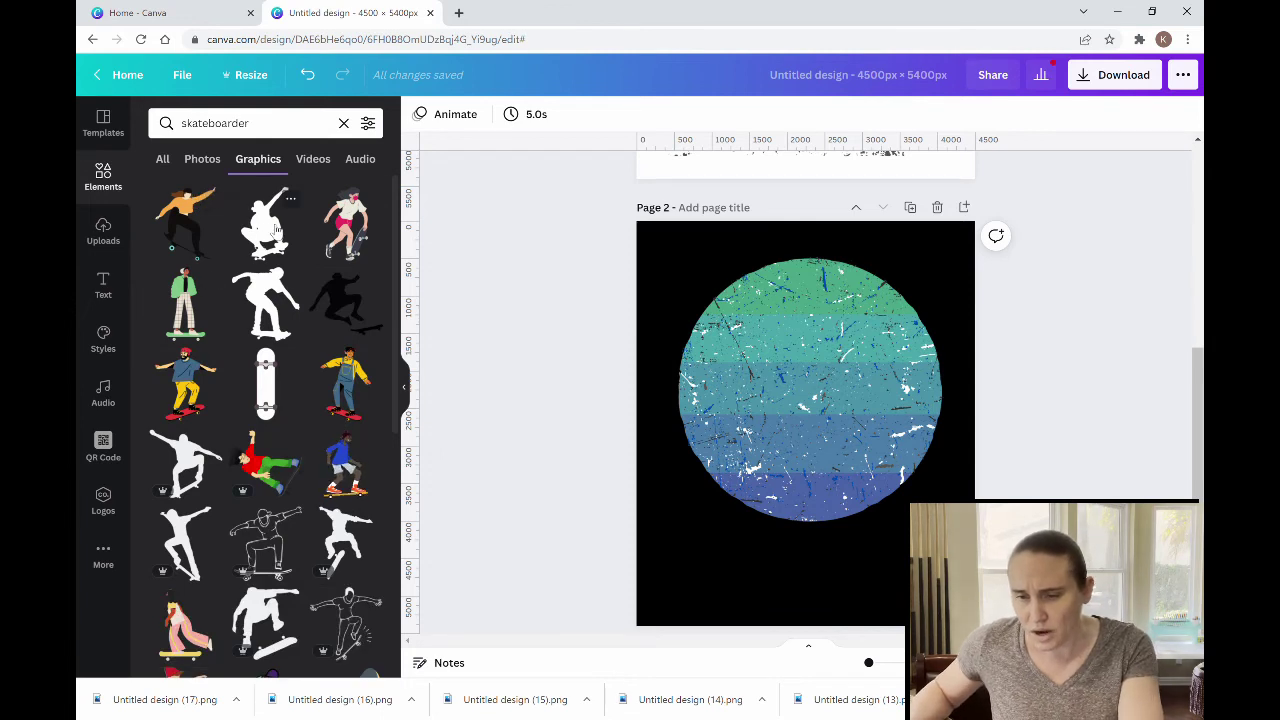
left_click(285, 245)
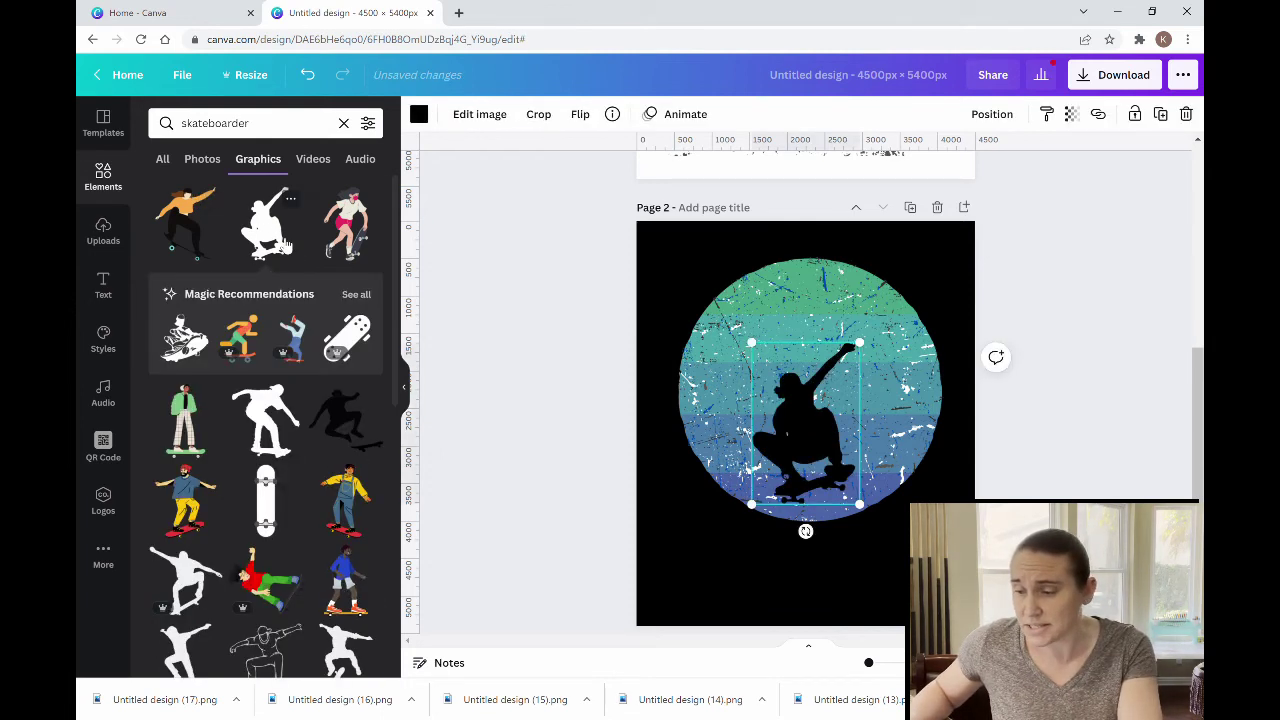
Try white and dark blue on the skateboarder, then set it back to black
left_click(470, 356)
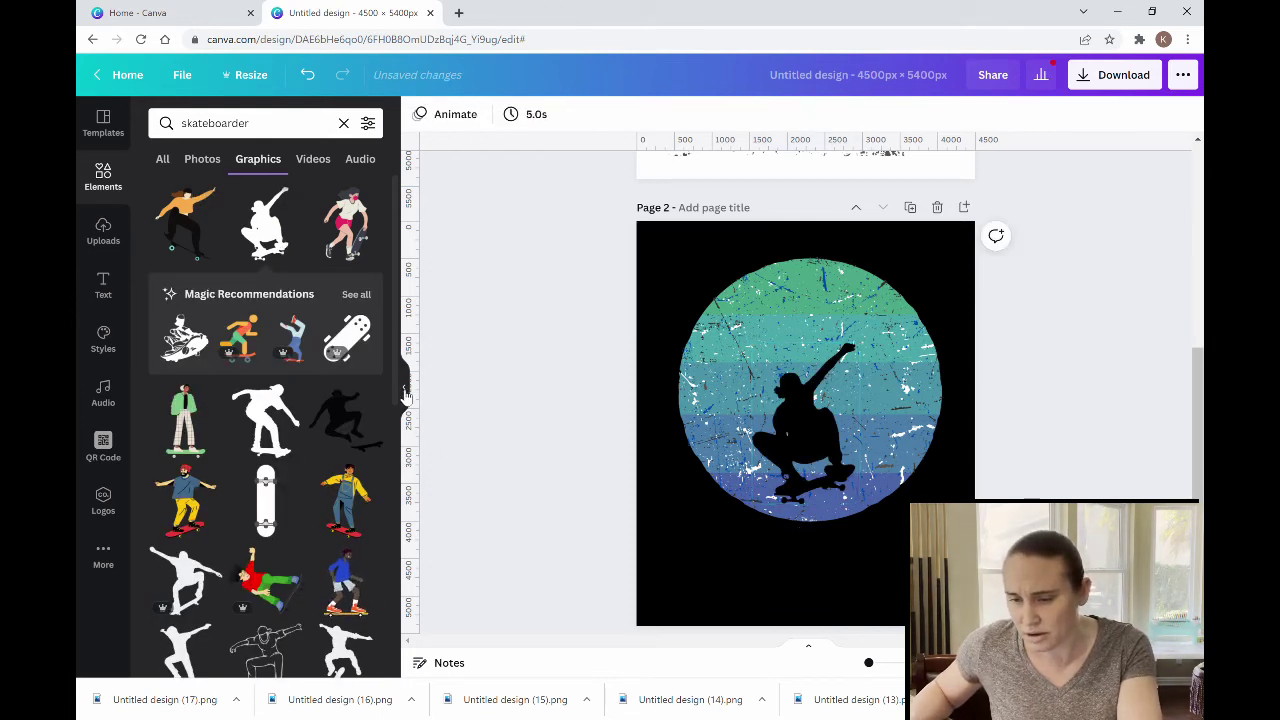
left_click(406, 395)
left_click(666, 403)
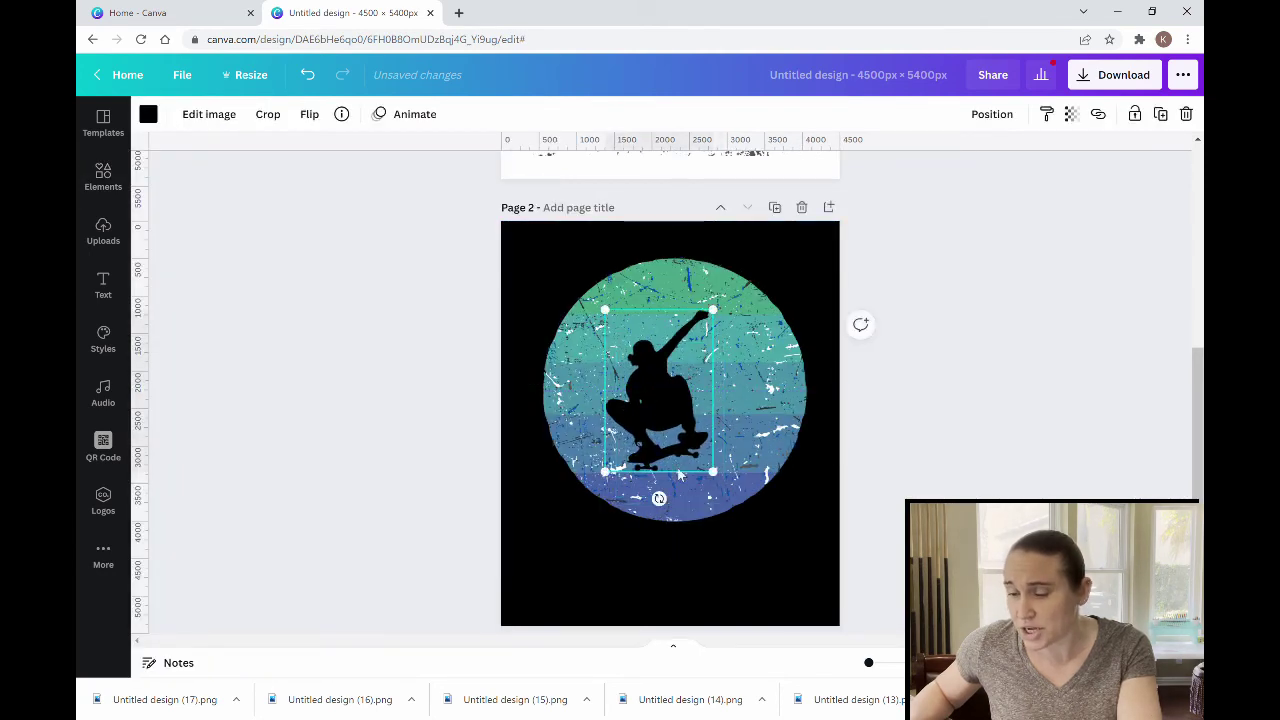
left_click(150, 116)
left_click(369, 445)
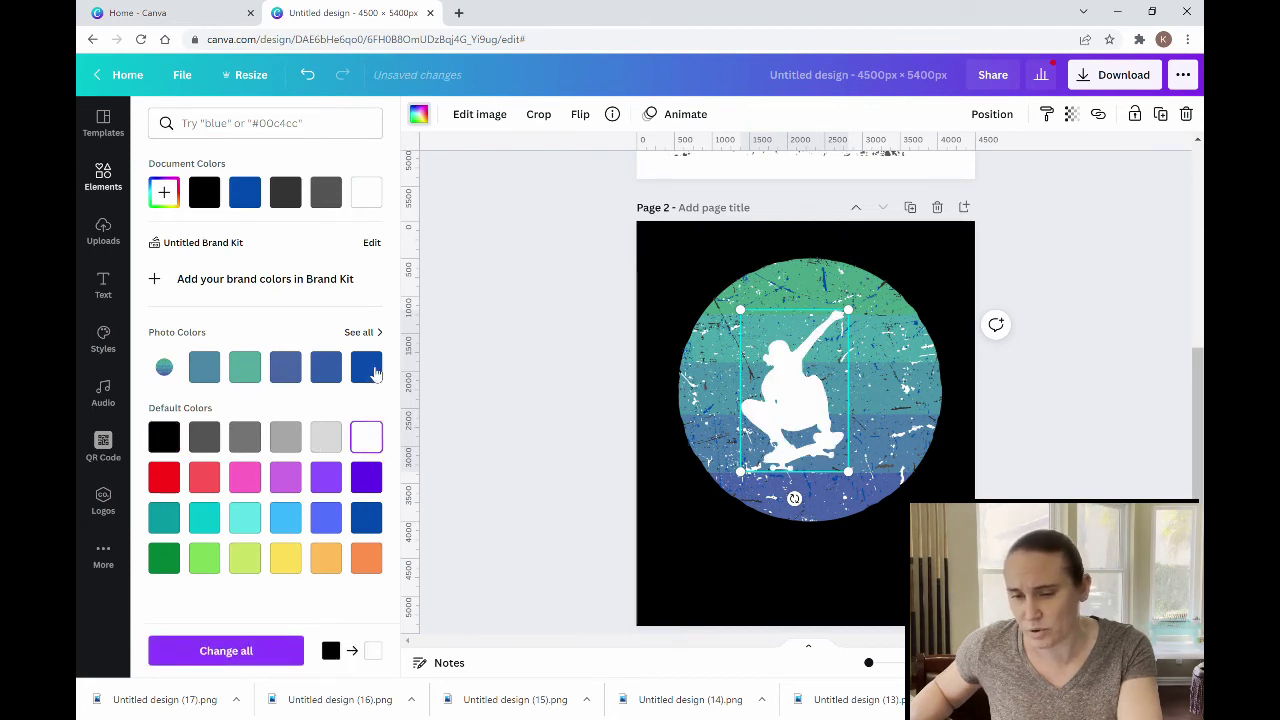
left_click(370, 517)
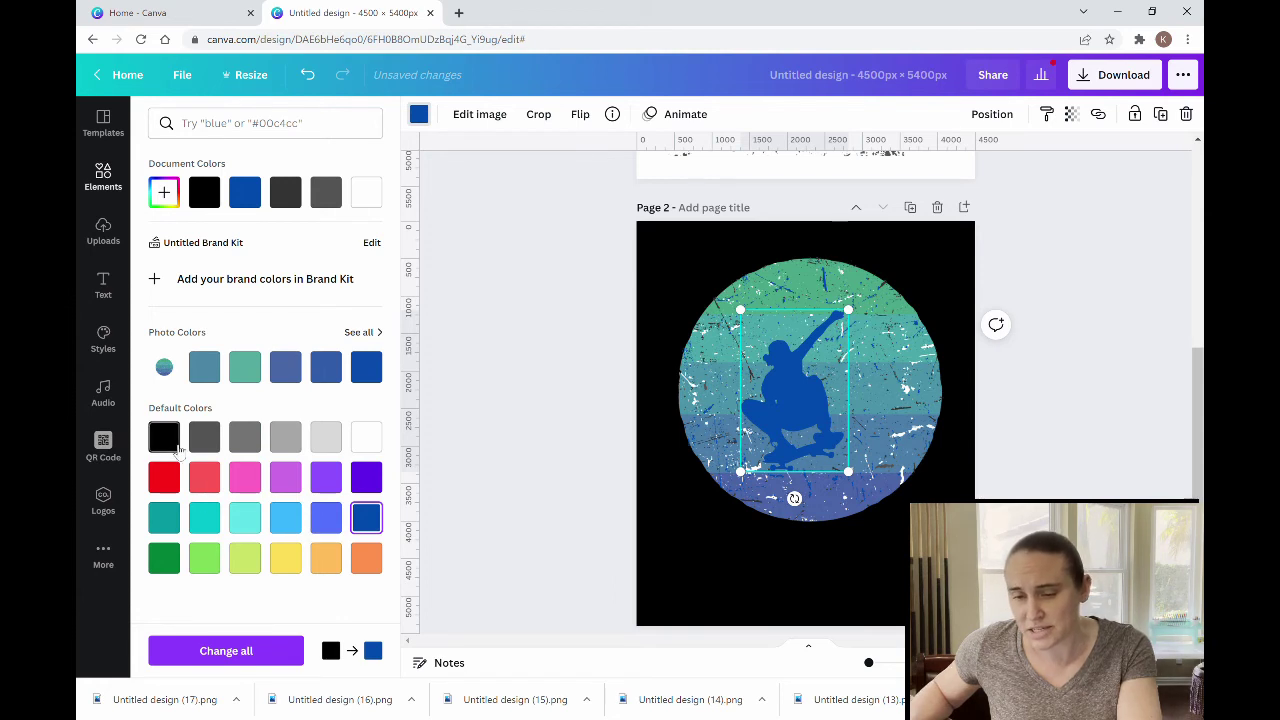
left_click(165, 437)
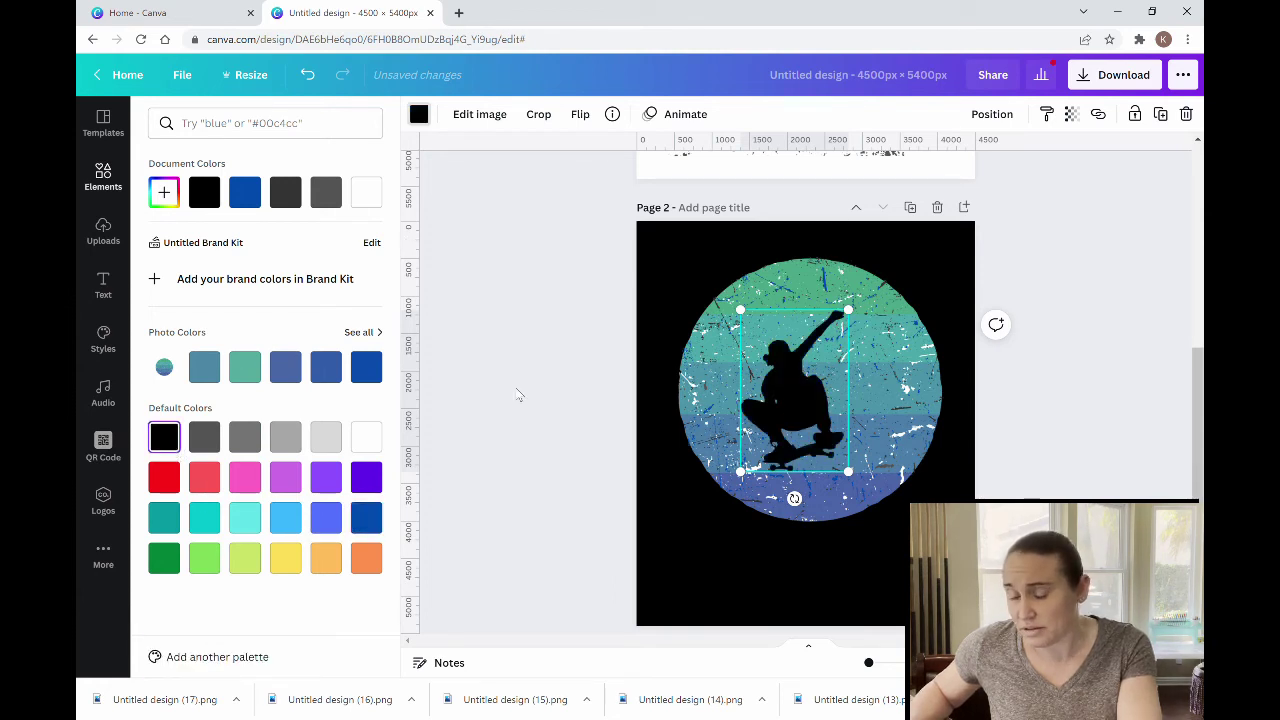
key("Escape")
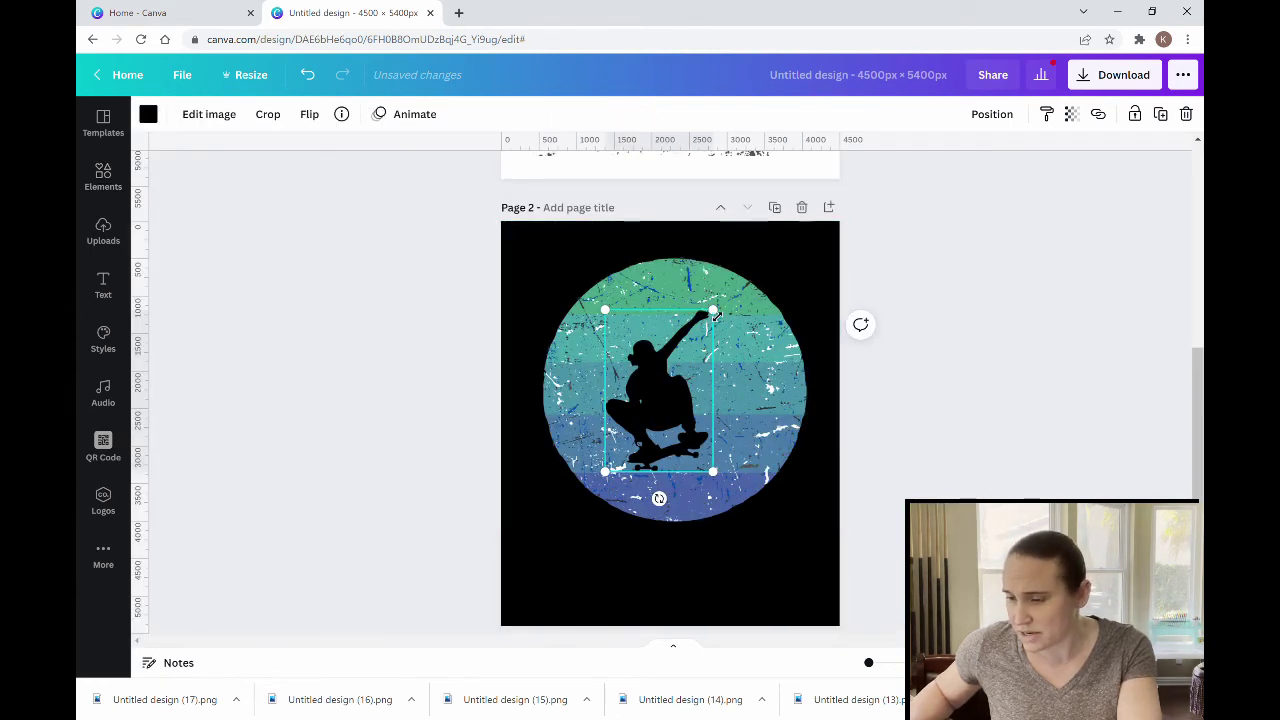
Enlarge the skateboarder silhouette and centre it over the striped circle
left_click_drag(713, 313, 735, 279)
left_click_drag(604, 471, 585, 514)
left_click_drag(664, 428, 671, 428)
left_click(978, 439)
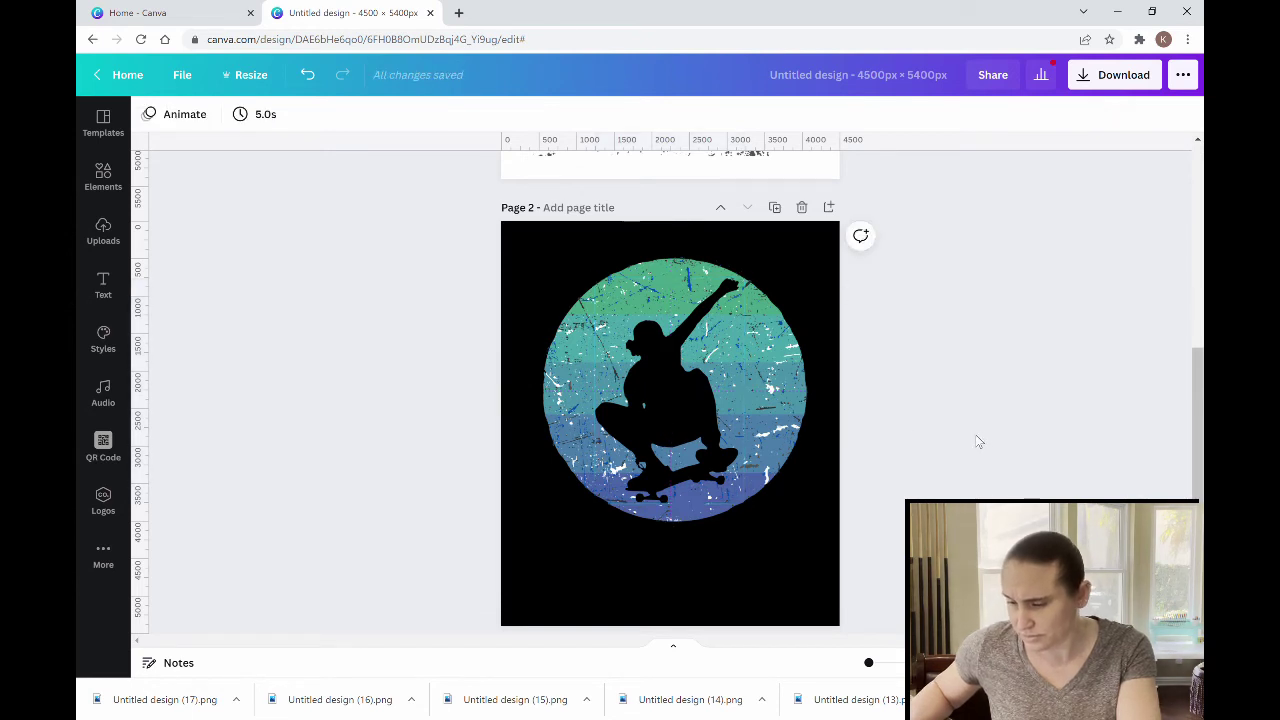
Scroll back up to bring white Page 1 with the striped circle into view
scroll(1010, 437, "down", 1)
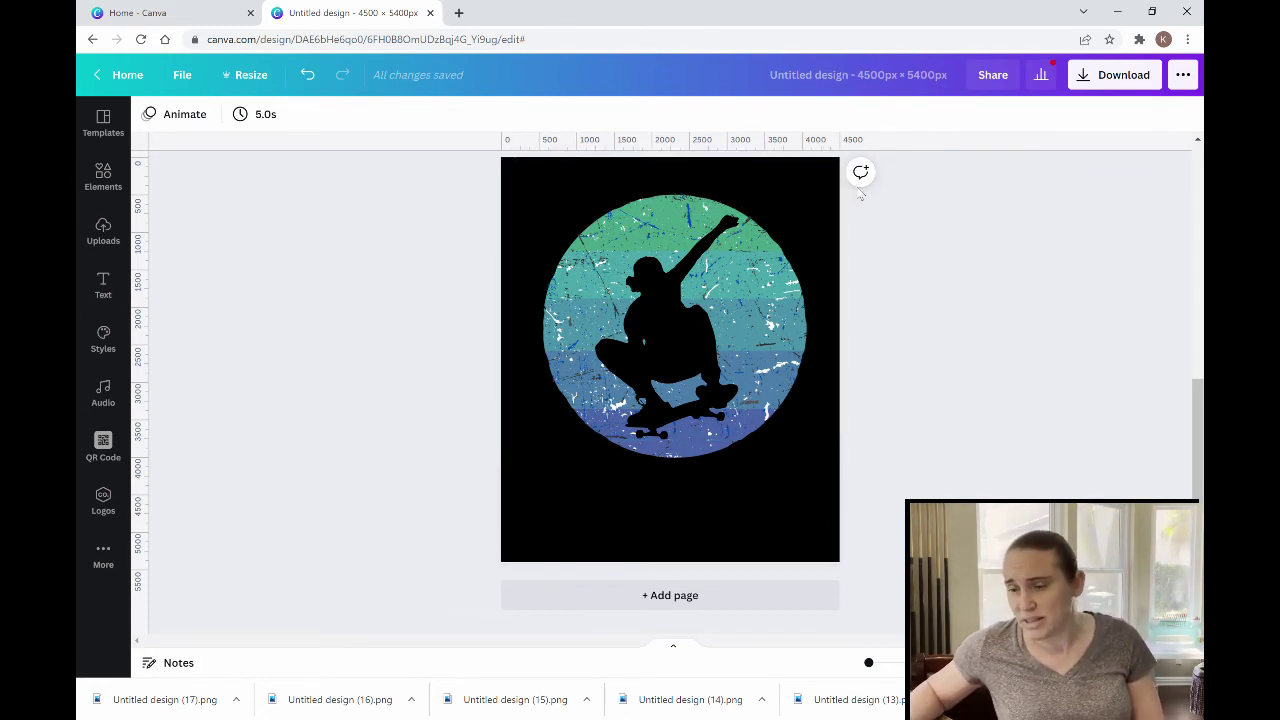
key("ctrl+z")
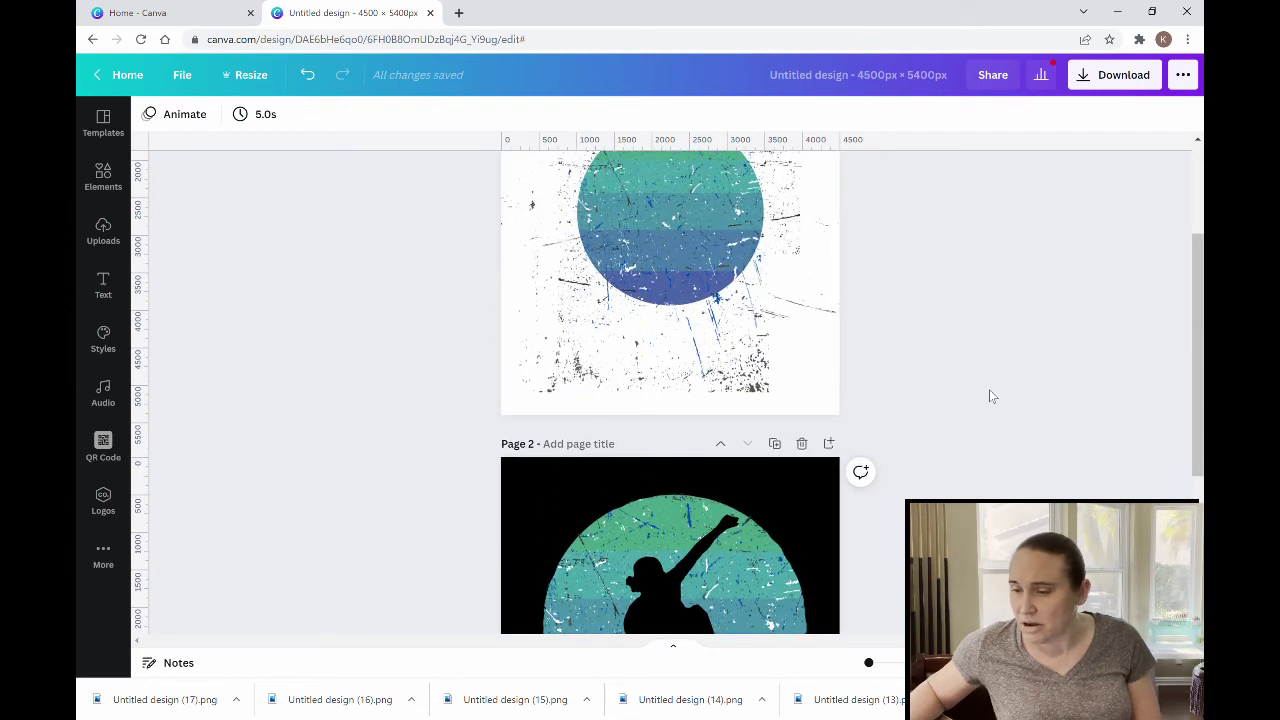
scroll(989, 396, "up", 2)
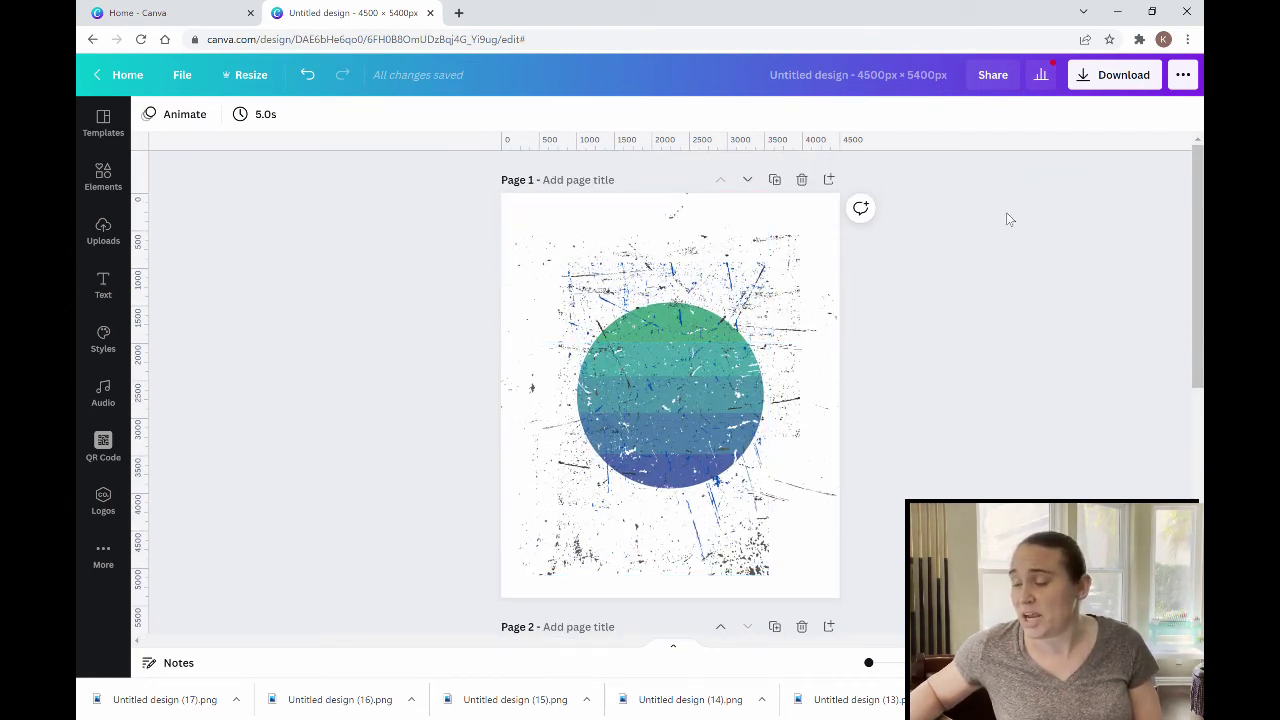
In the Download panel, set Select pages to Page 2 only
left_click(1088, 76)
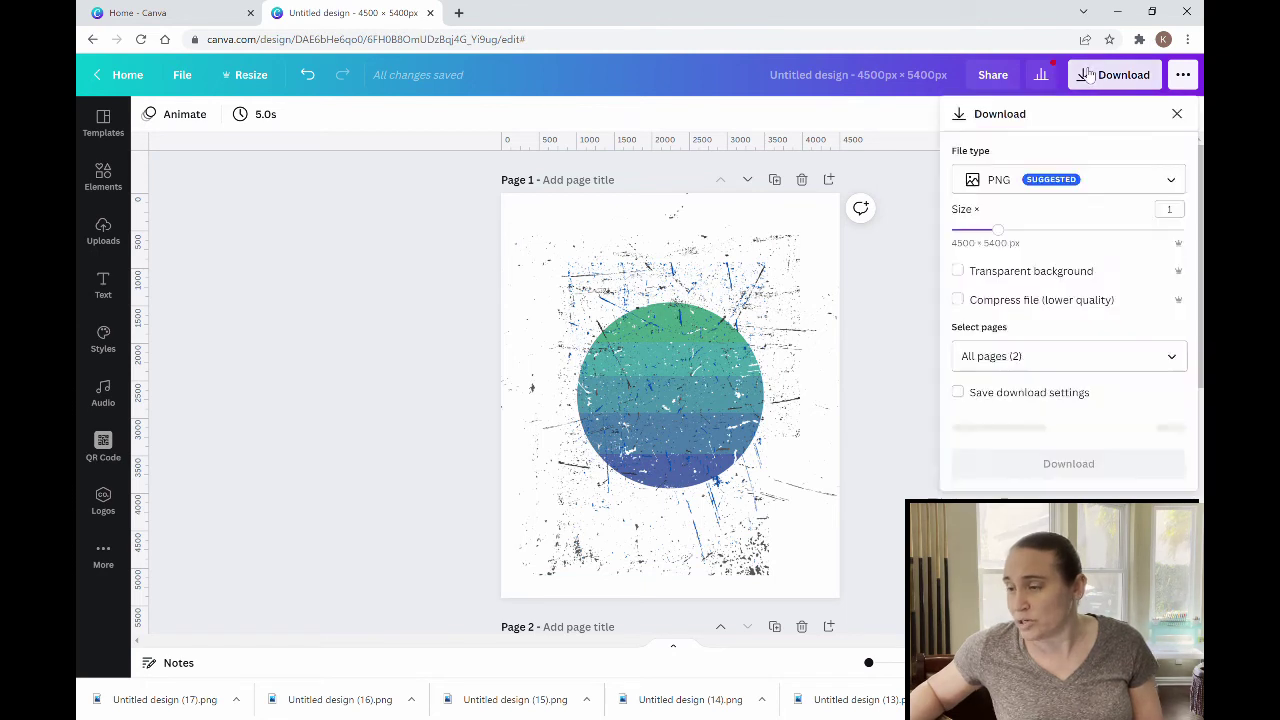
left_click(1170, 360)
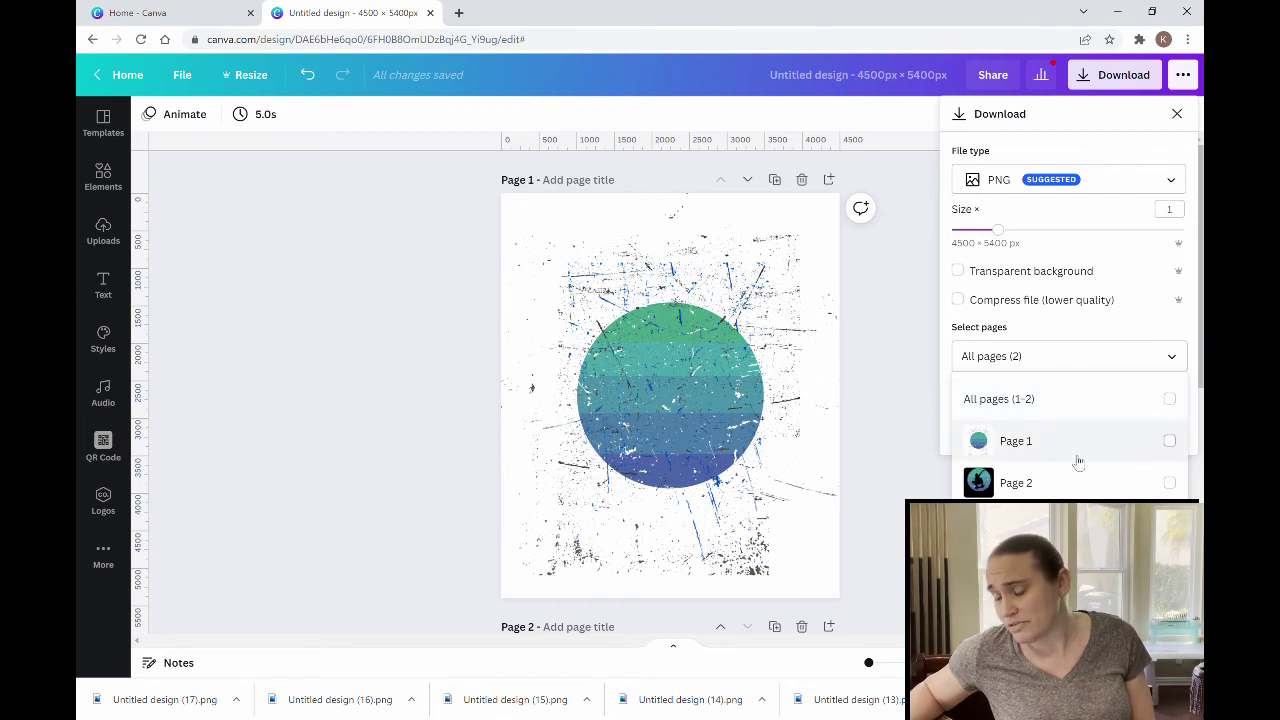
left_click(986, 484)
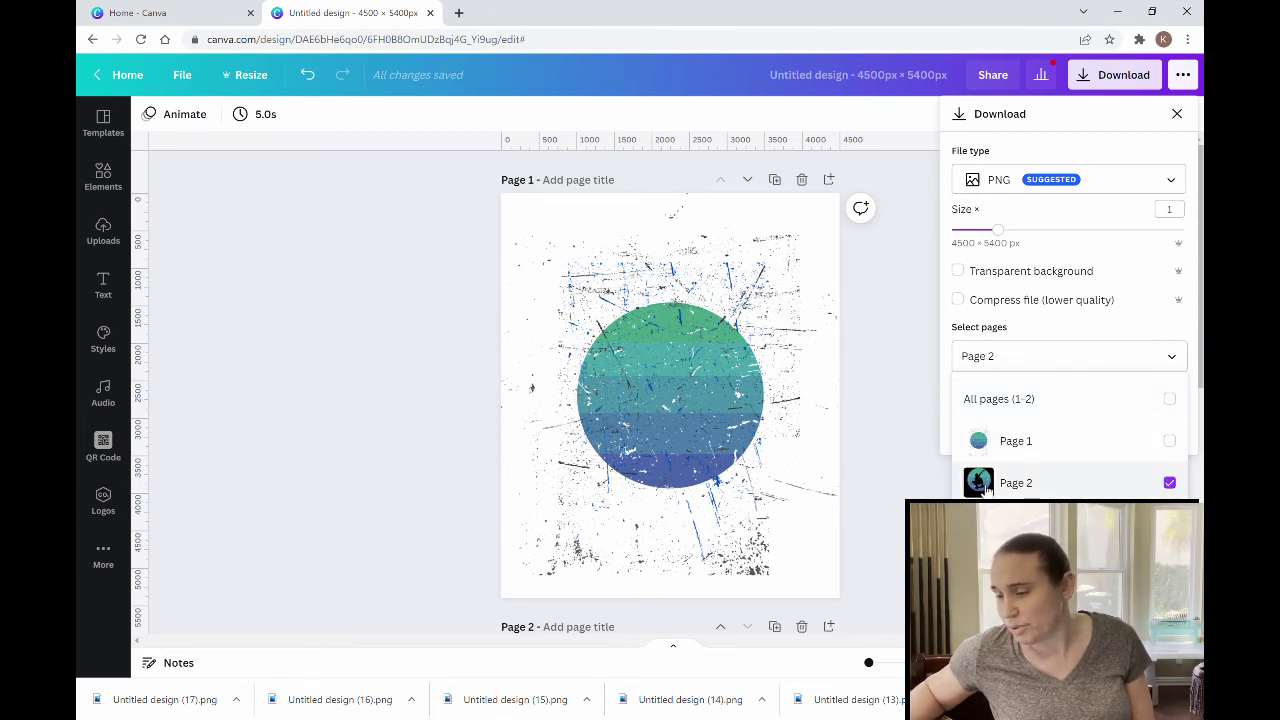
left_click(856, 60)
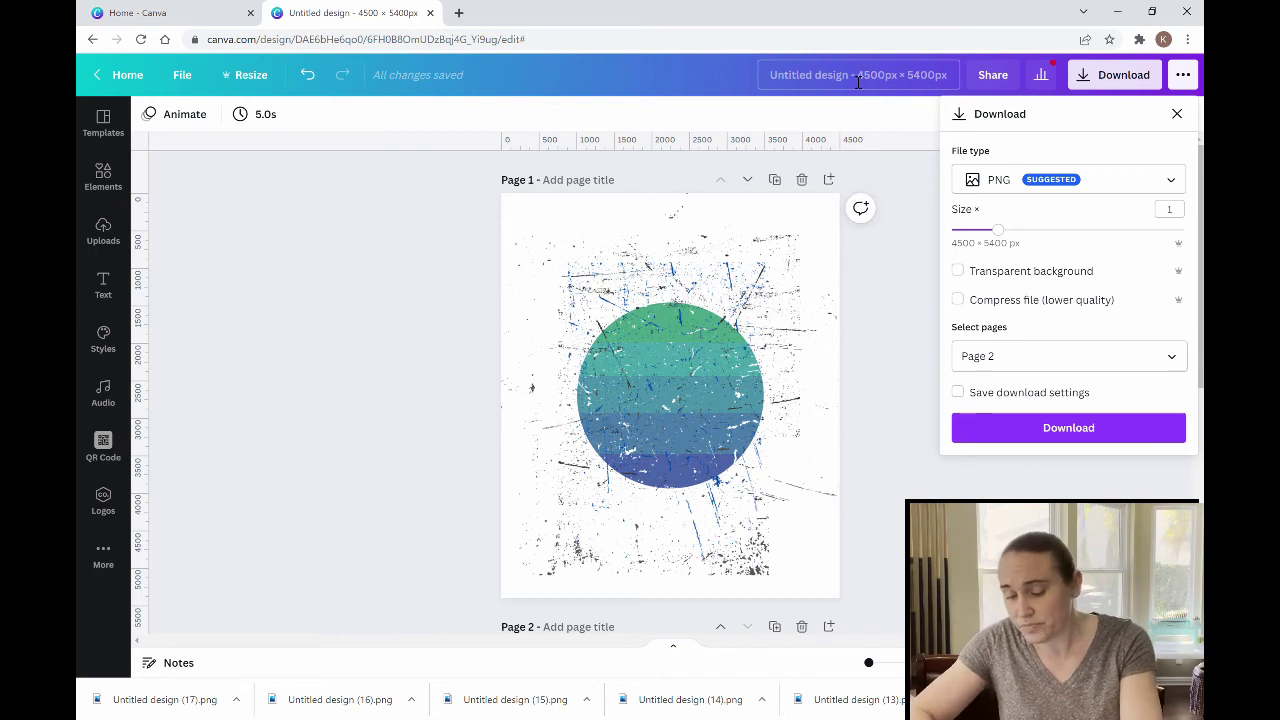
Rename the design from 'Untitled design' to 'grunge skateboarder'
left_click(906, 66)
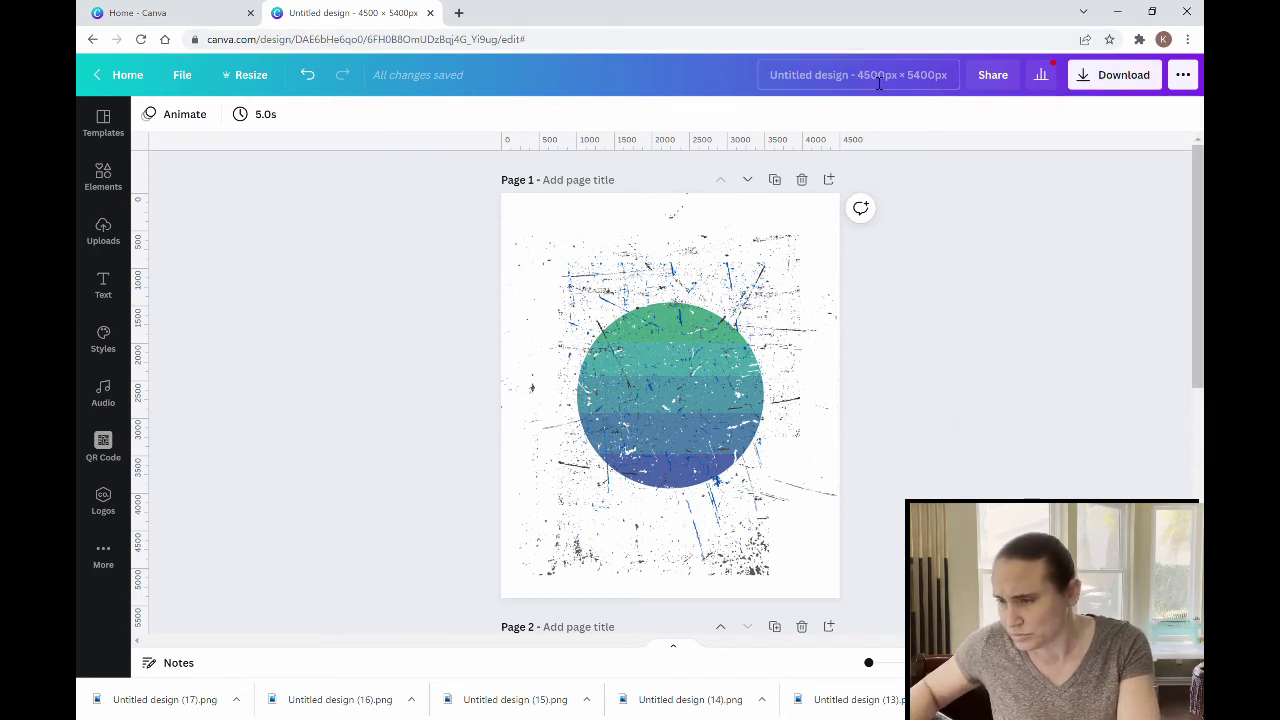
key("BackSpace")
type("grun")
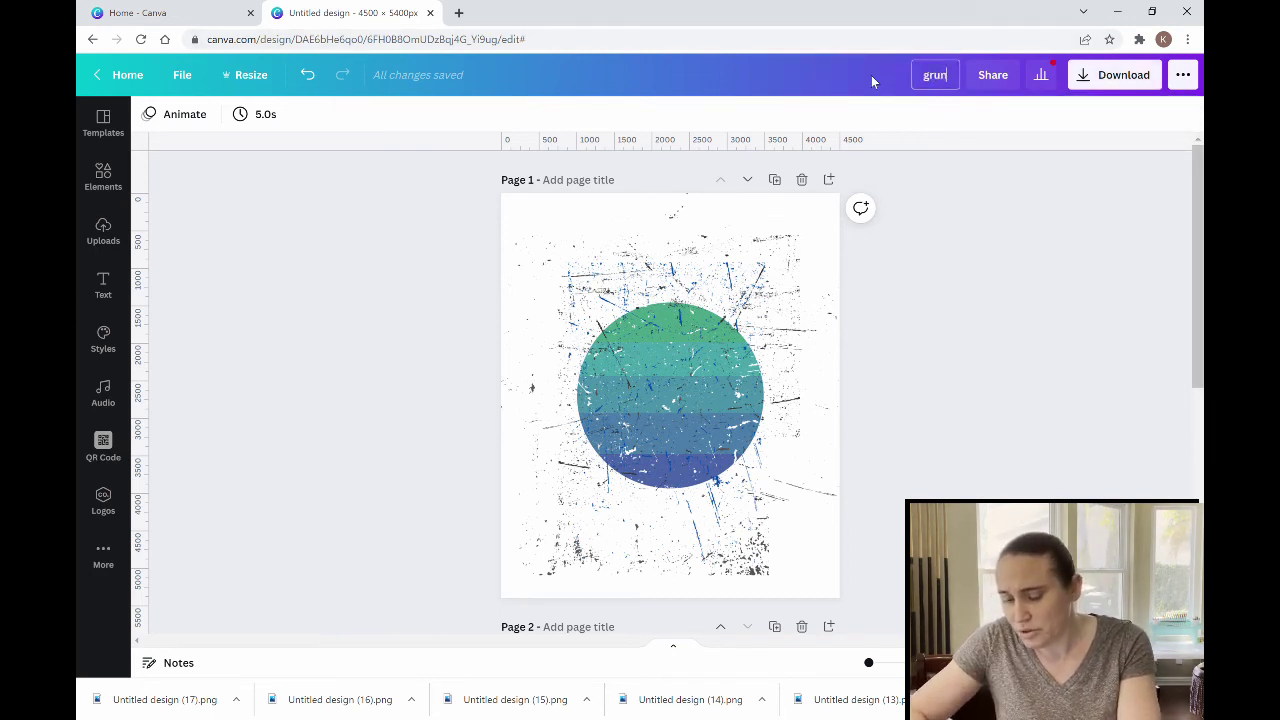
type("ge ska")
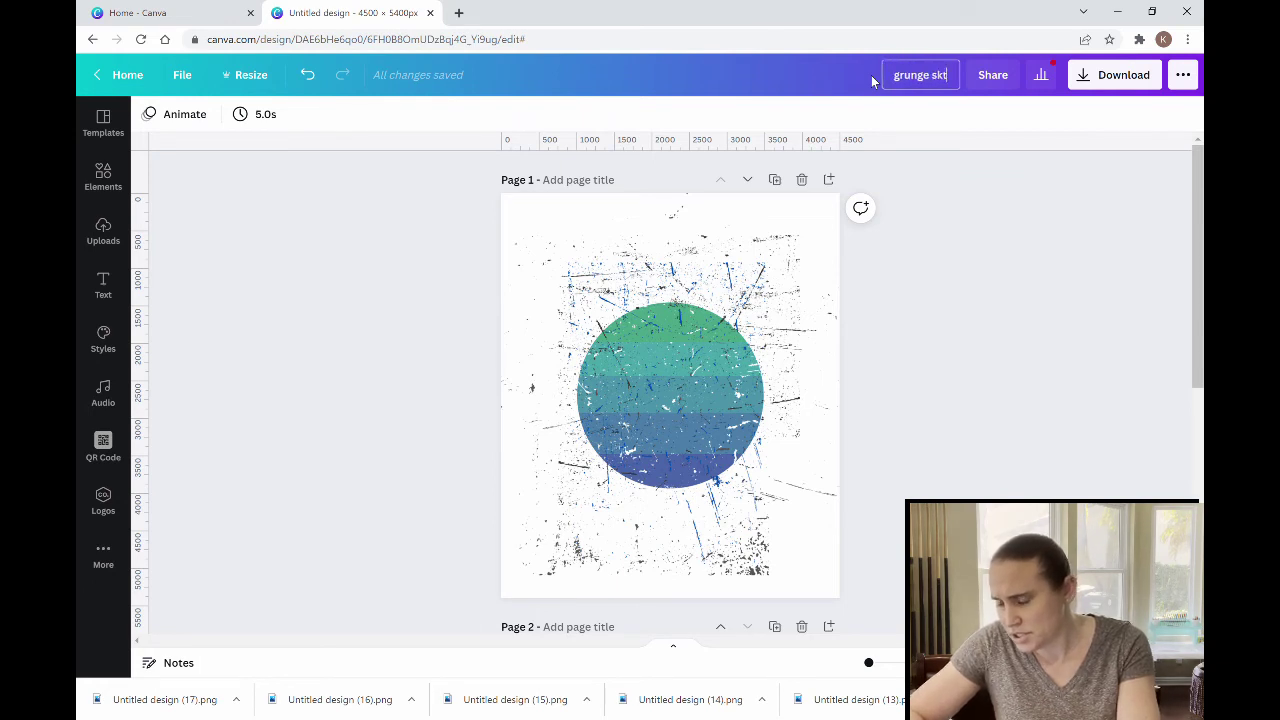
type("te")
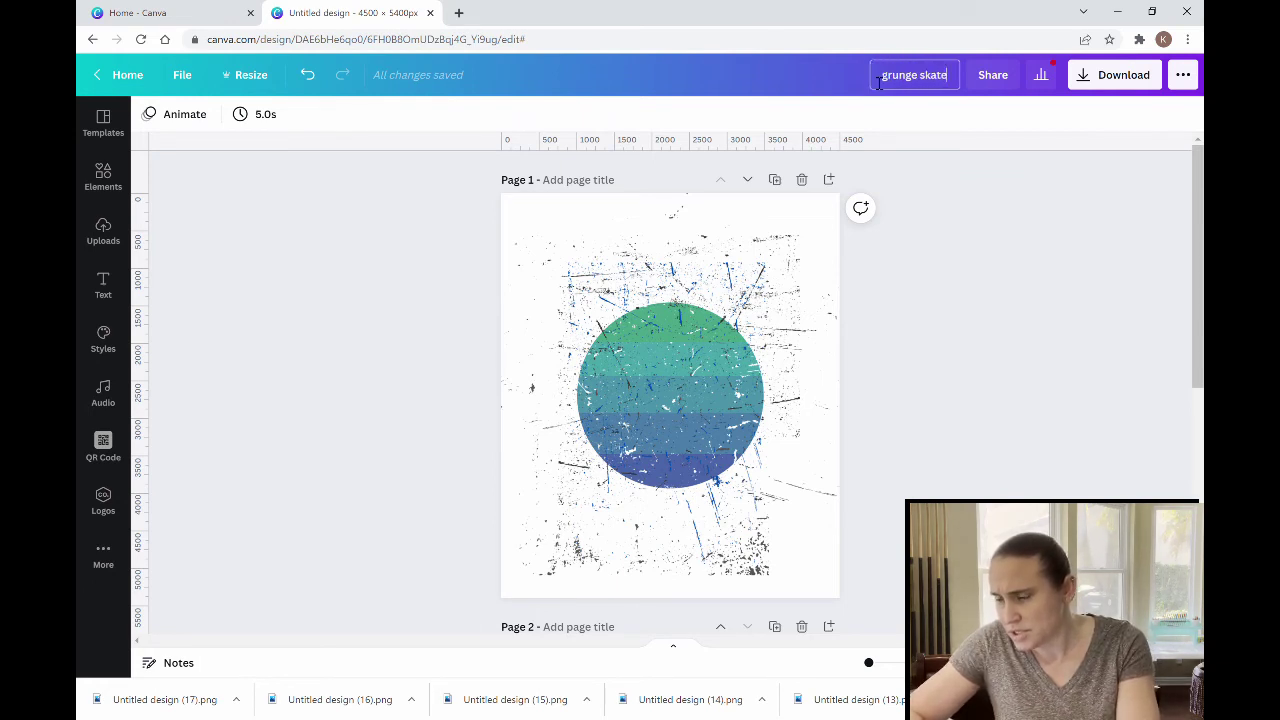
type("boarder")
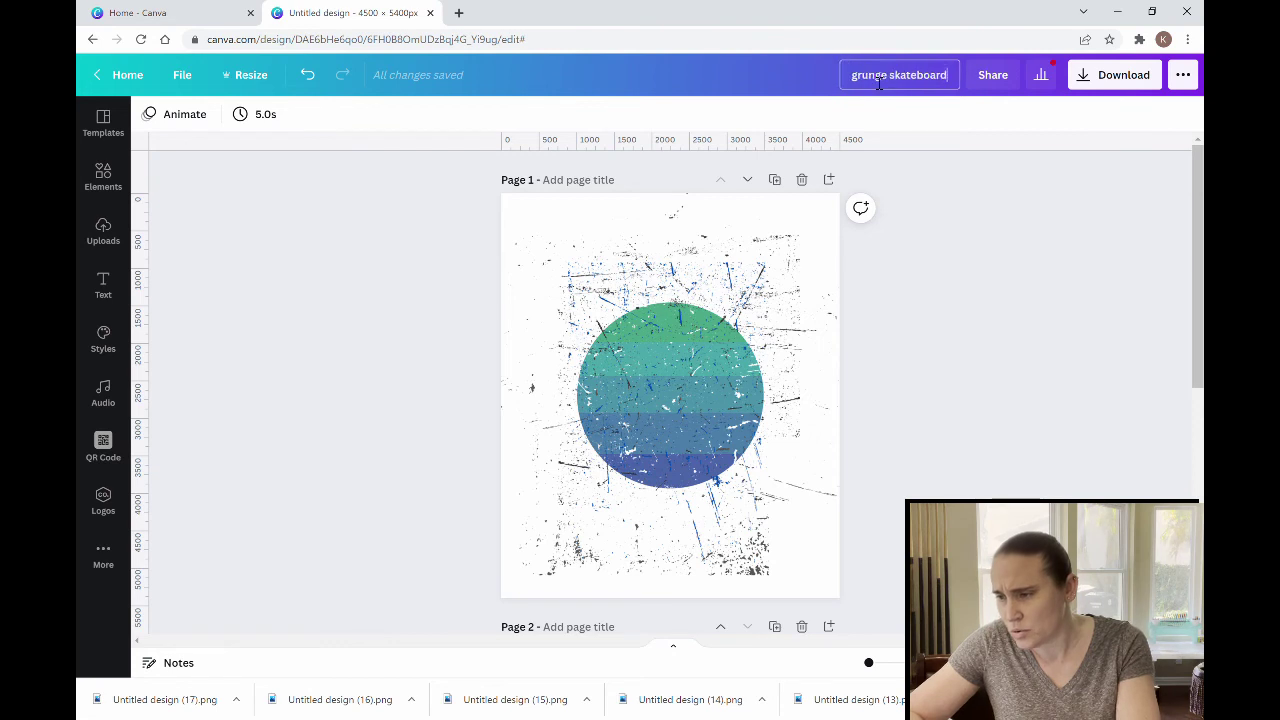
Confirm the title and download only Page 2 as a transparent-background PNG
left_click(1057, 293)
left_click(1112, 75)
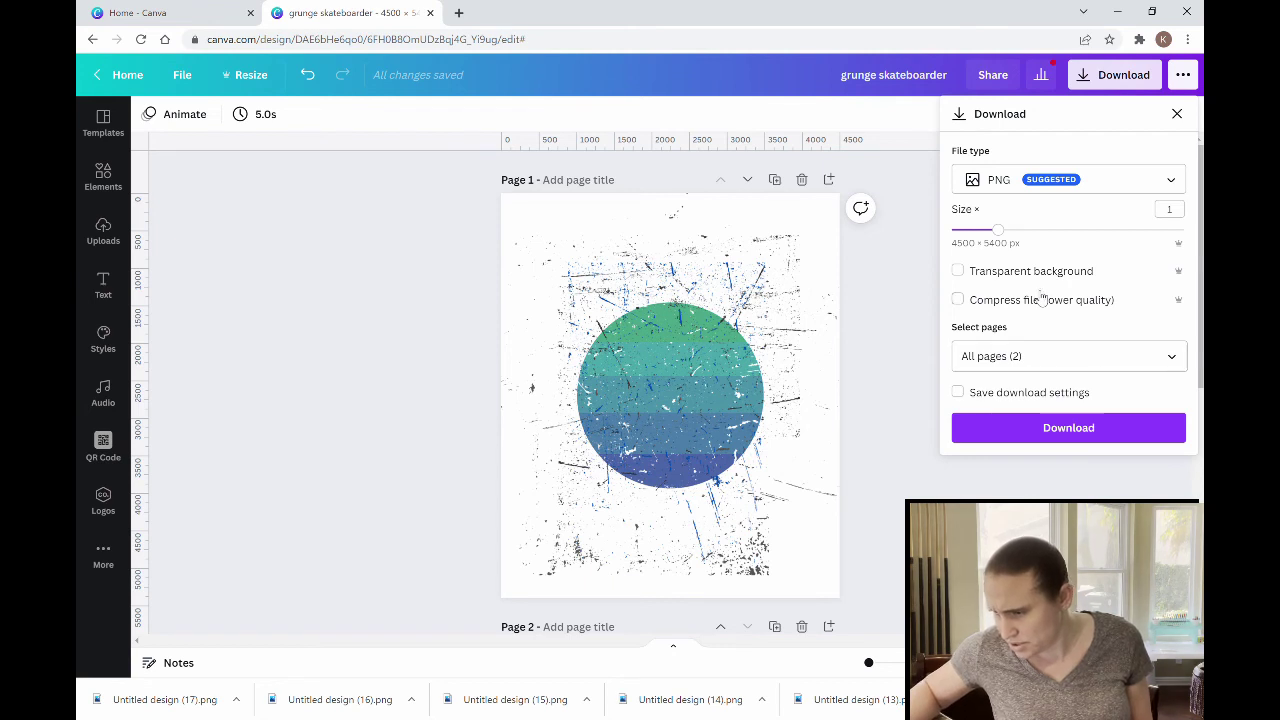
left_click(1166, 366)
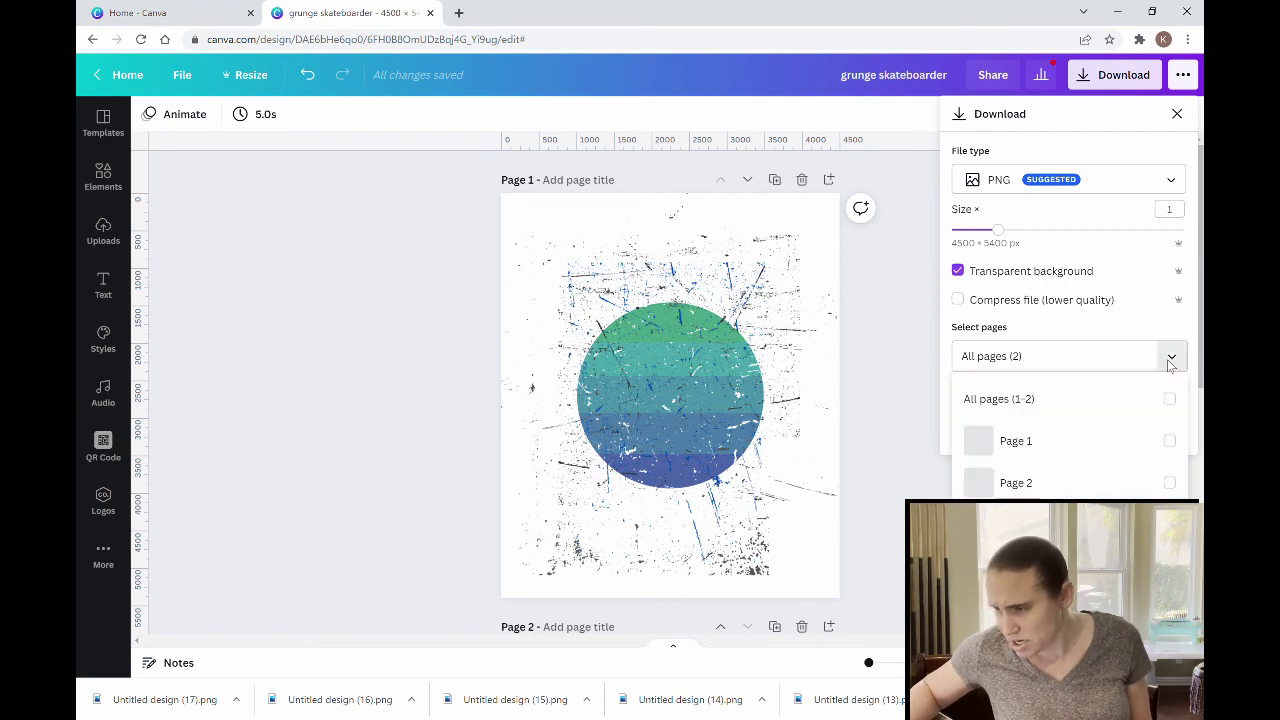
left_click(1050, 488)
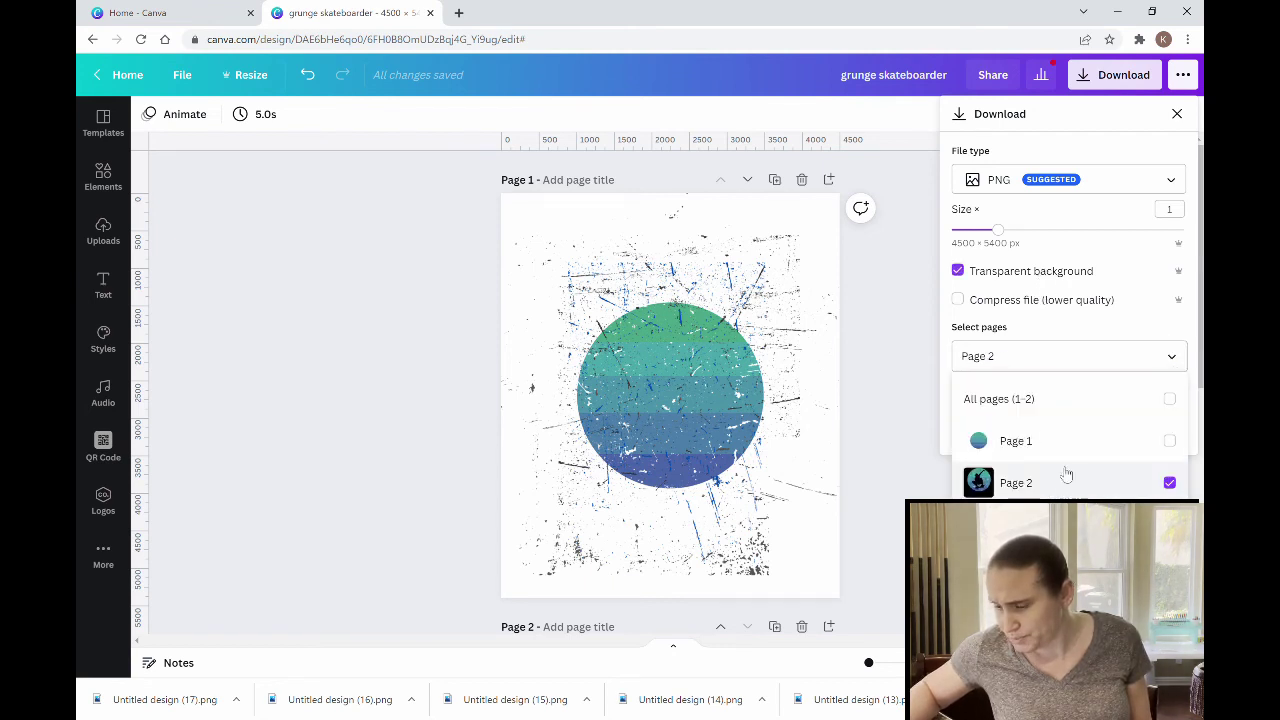
left_click(1130, 328)
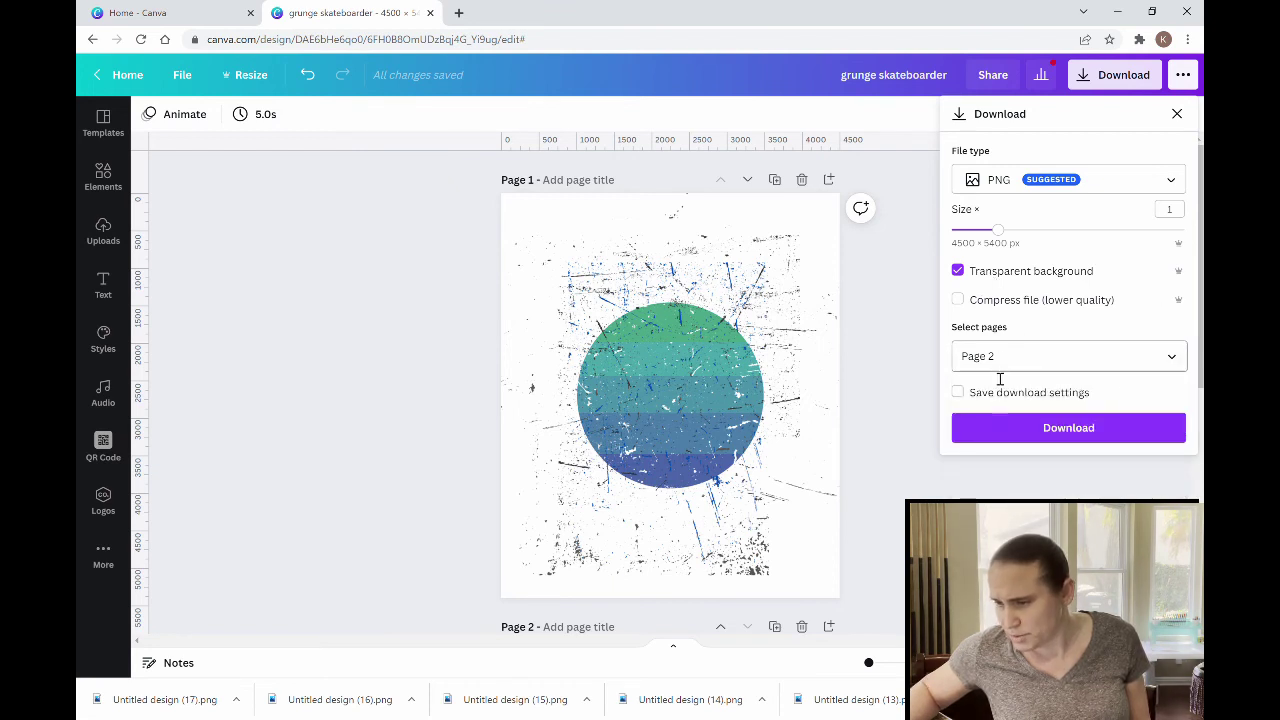
left_click(1052, 432)
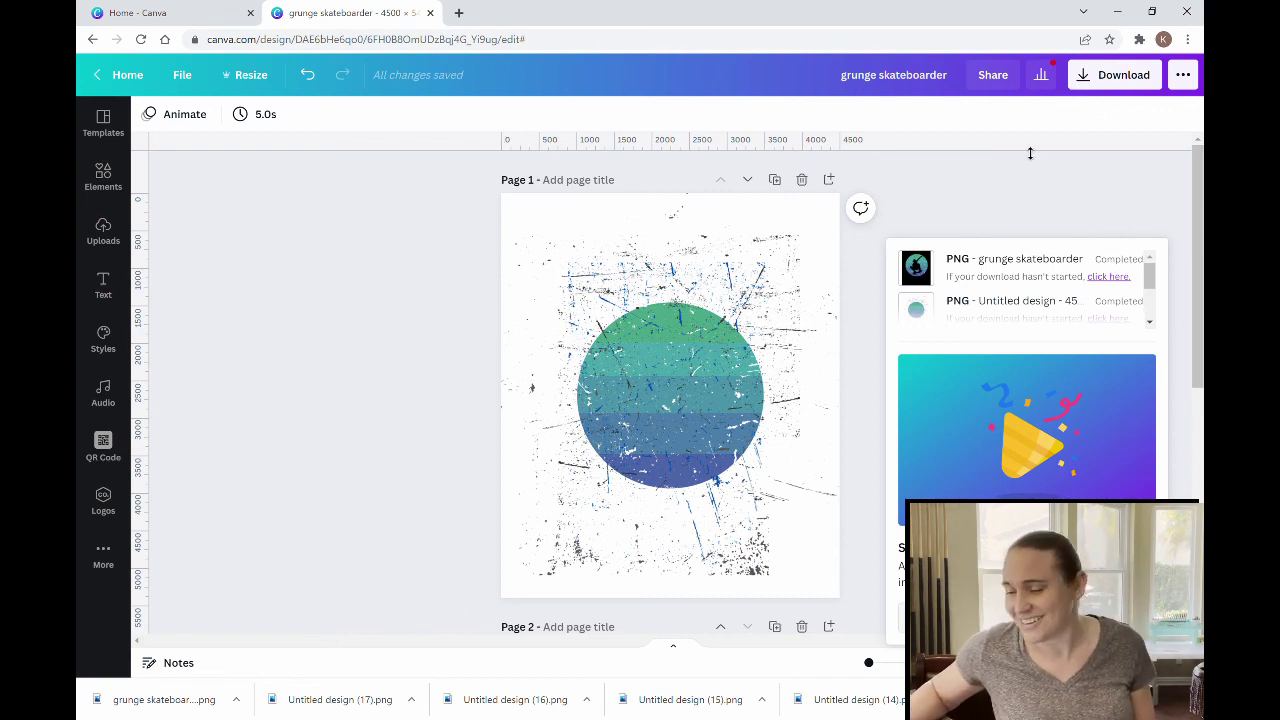
Close the download popup and scroll down to the black skateboarder design on Page 2
left_click(1060, 206)
scroll(866, 343, "down", 5)
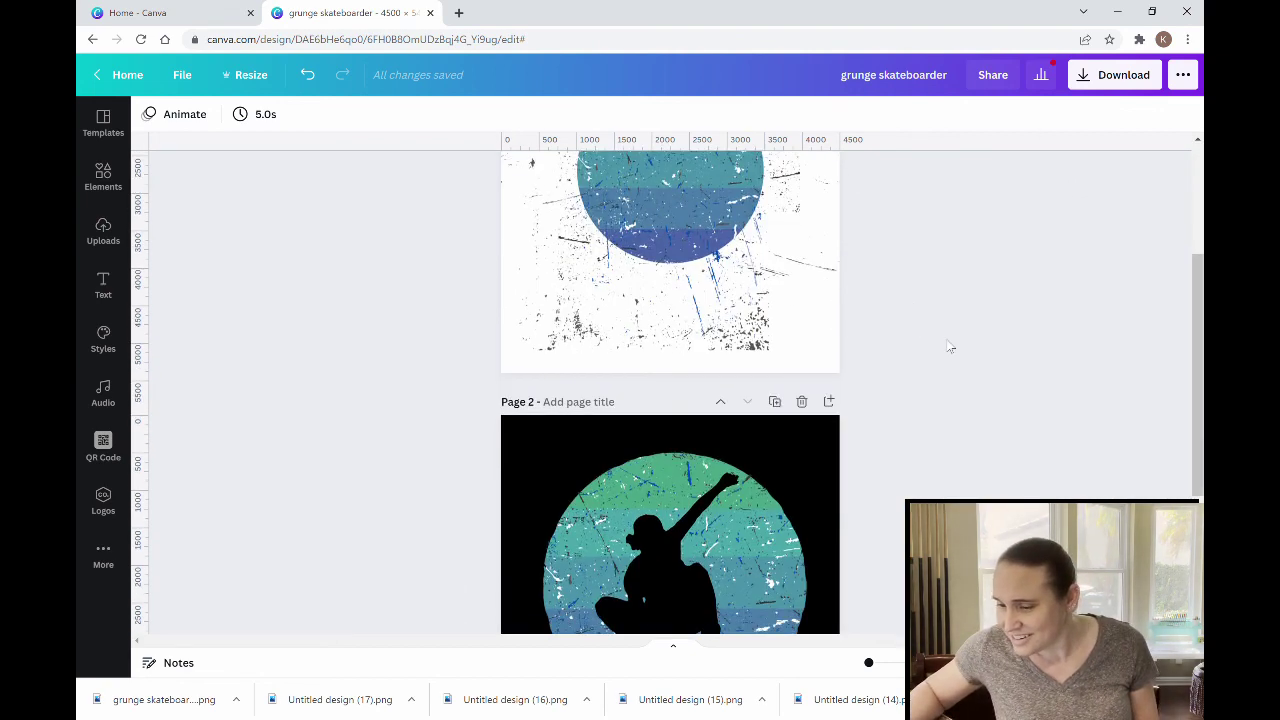
scroll(953, 335, "down", 1)
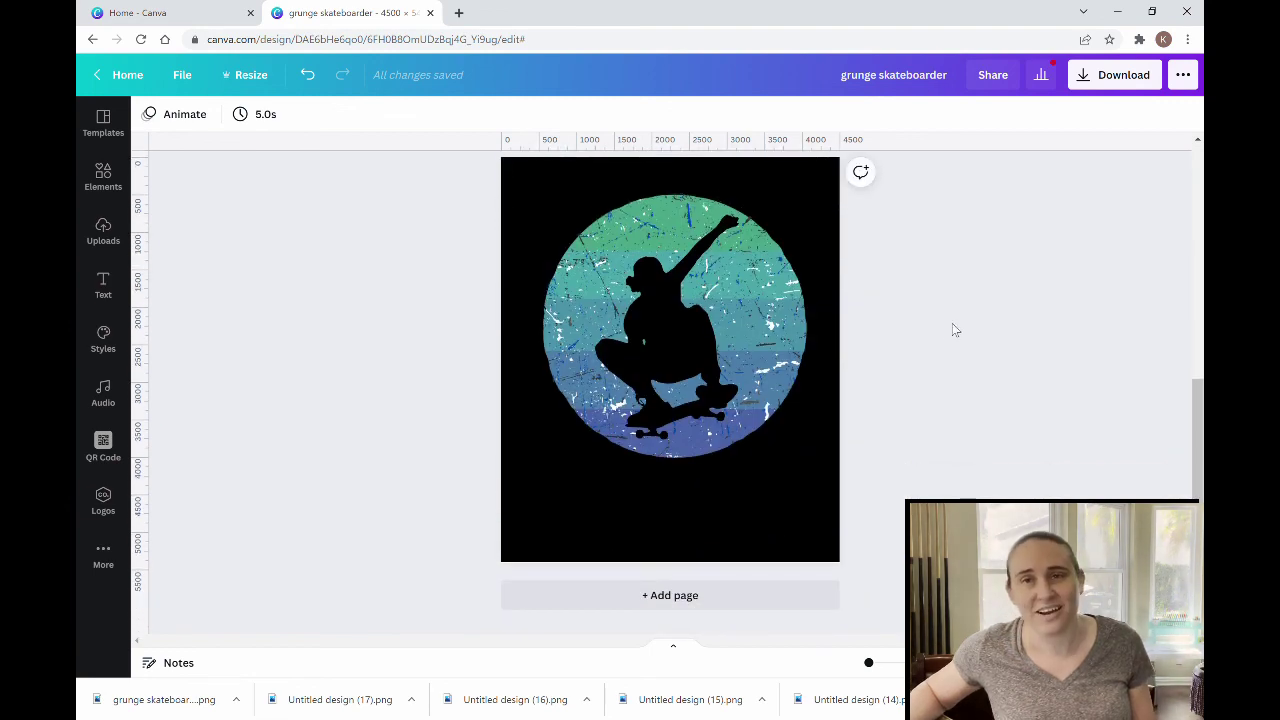